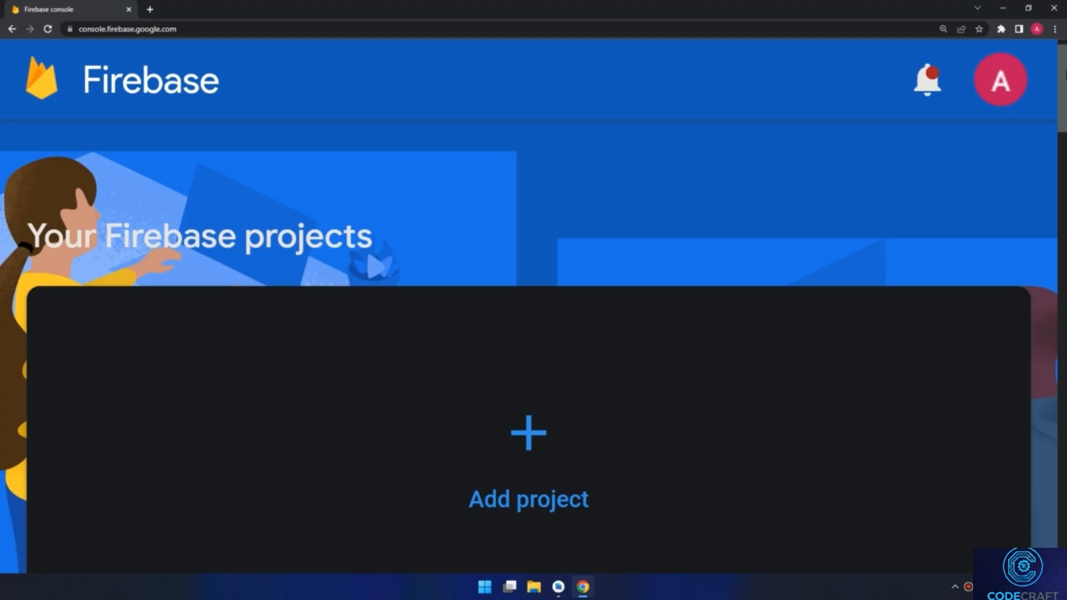
Start a new Firebase project and name it FCMapp
click(512, 420)
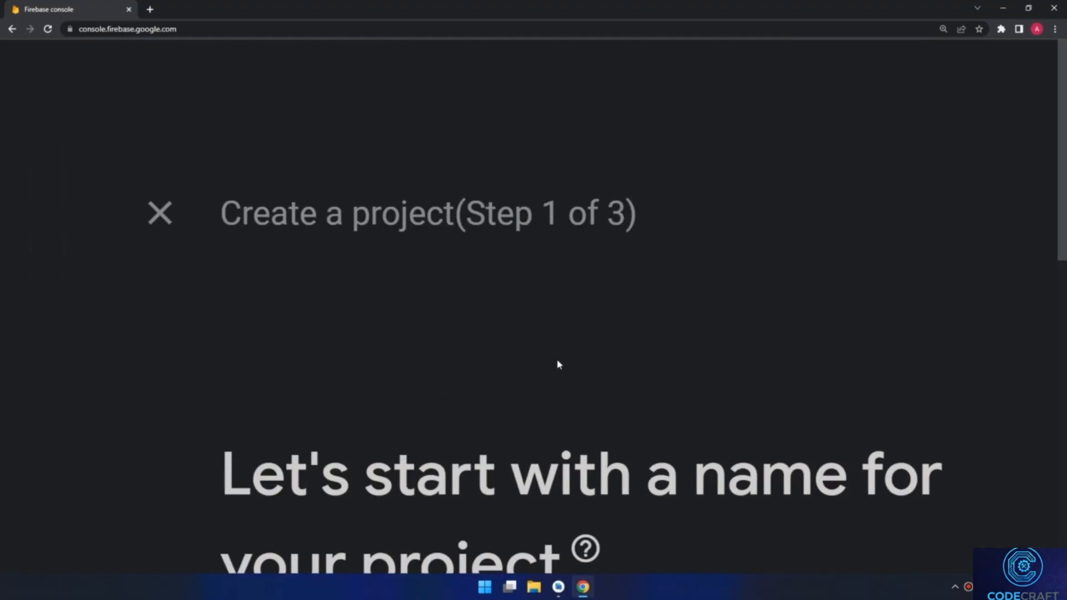
key(ctrl+minus)
key(ctrl+minus)
key(ctrl+minus)
key(ctrl+minus)
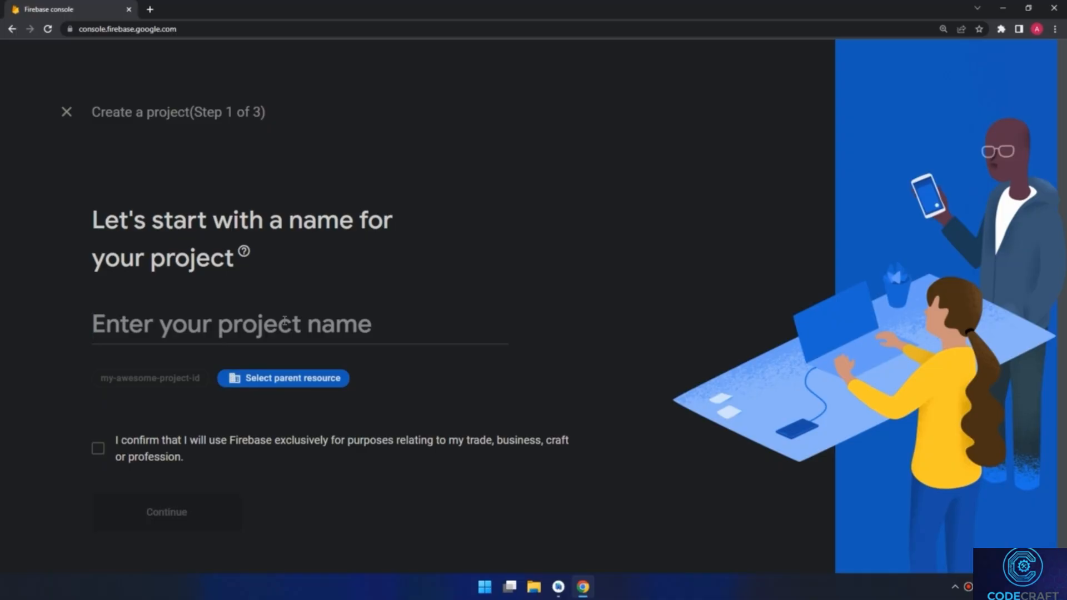
text(FD)
key(BackSpace)
text(CM)
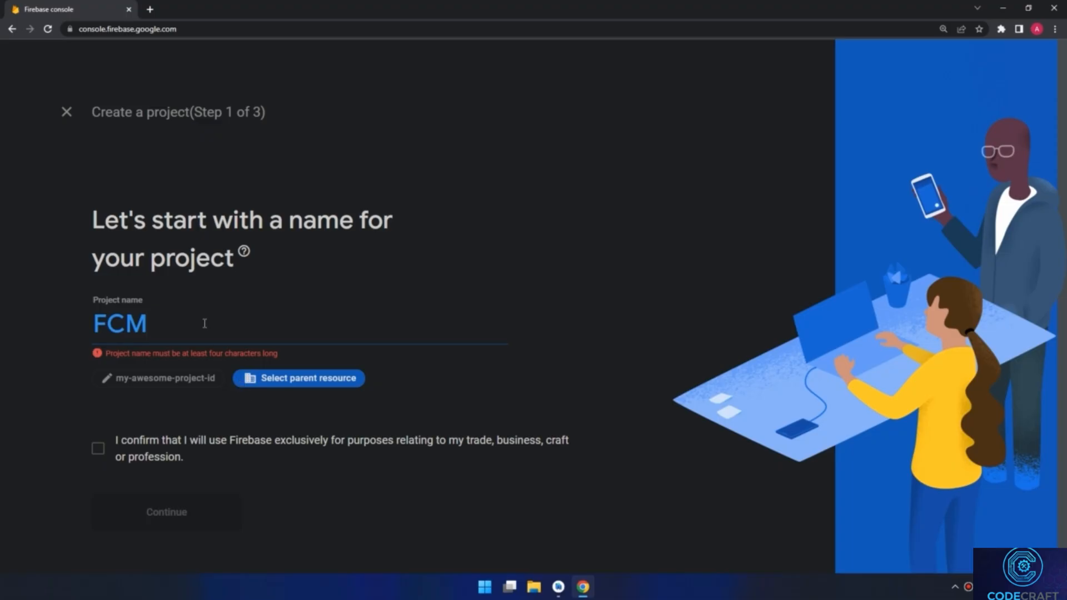
text(app)
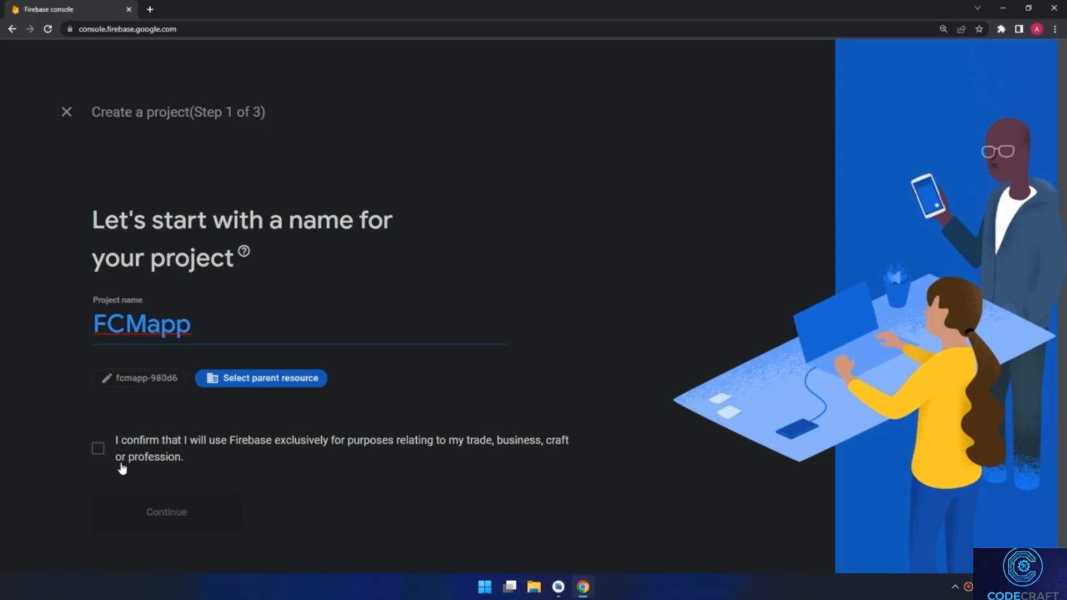
Confirm the professional-use statement, set isae.edu.lb as the parent resource, and proceed to the Google Analytics settings
click(98, 449)
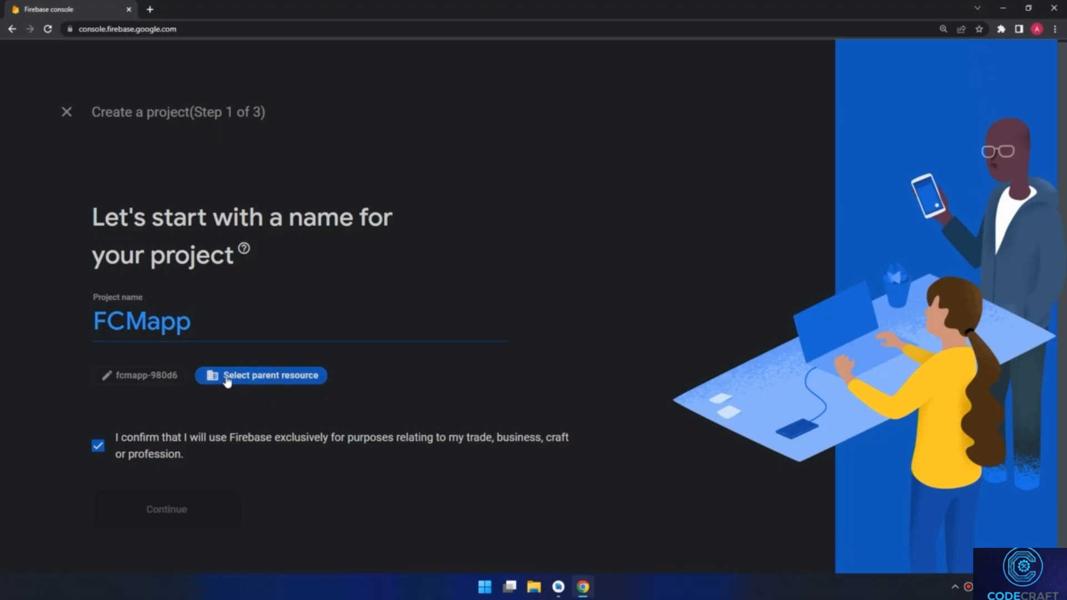
text(])
key(BackSpace)
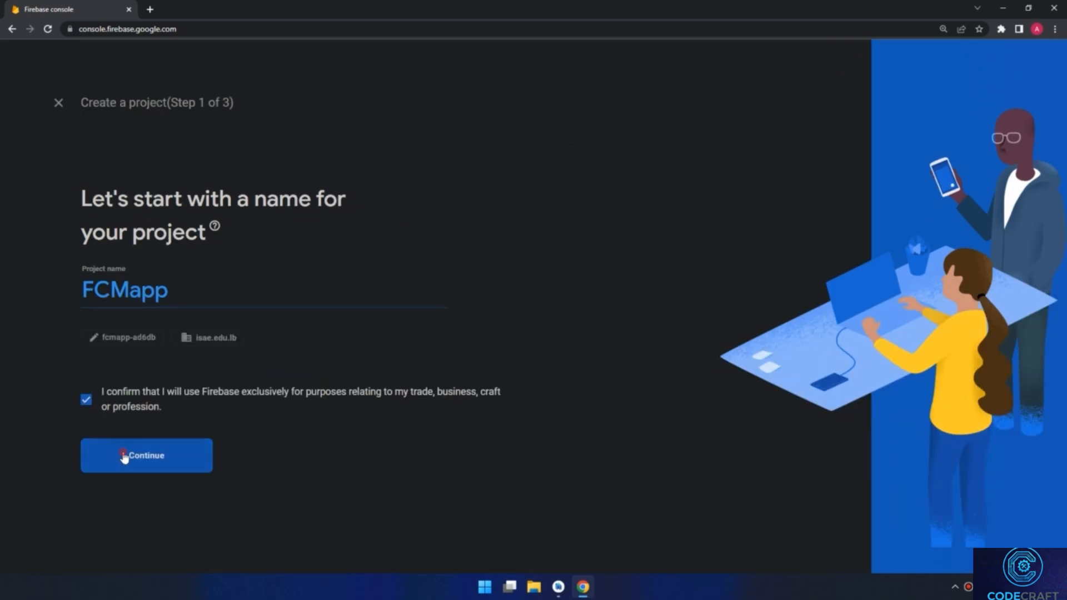
click(124, 456)
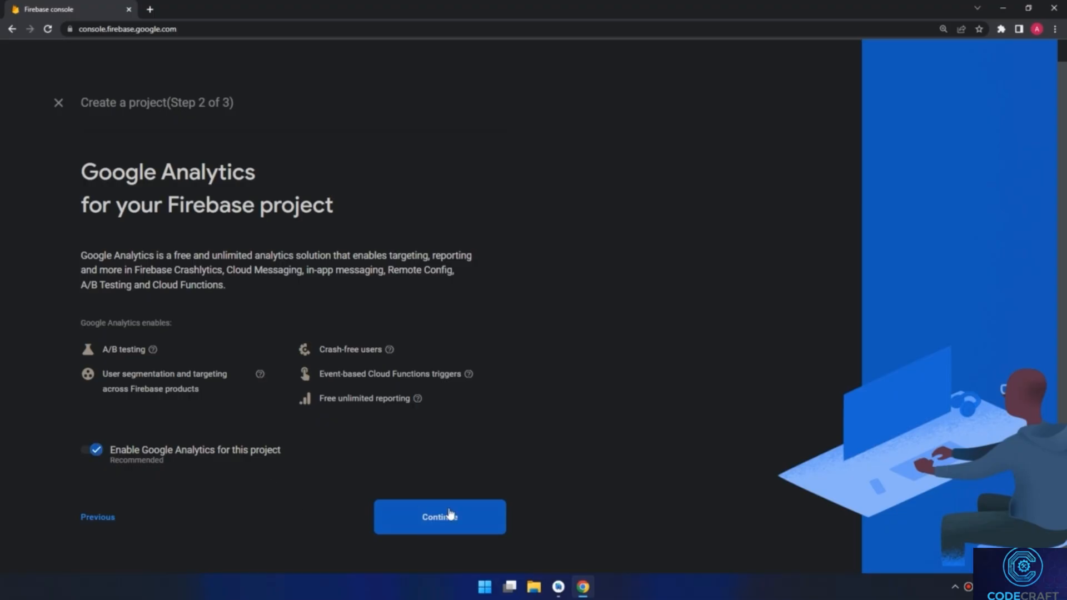
Keep Google Analytics enabled with Default Account for Firebase, then create the project and open its overview
click(463, 517)
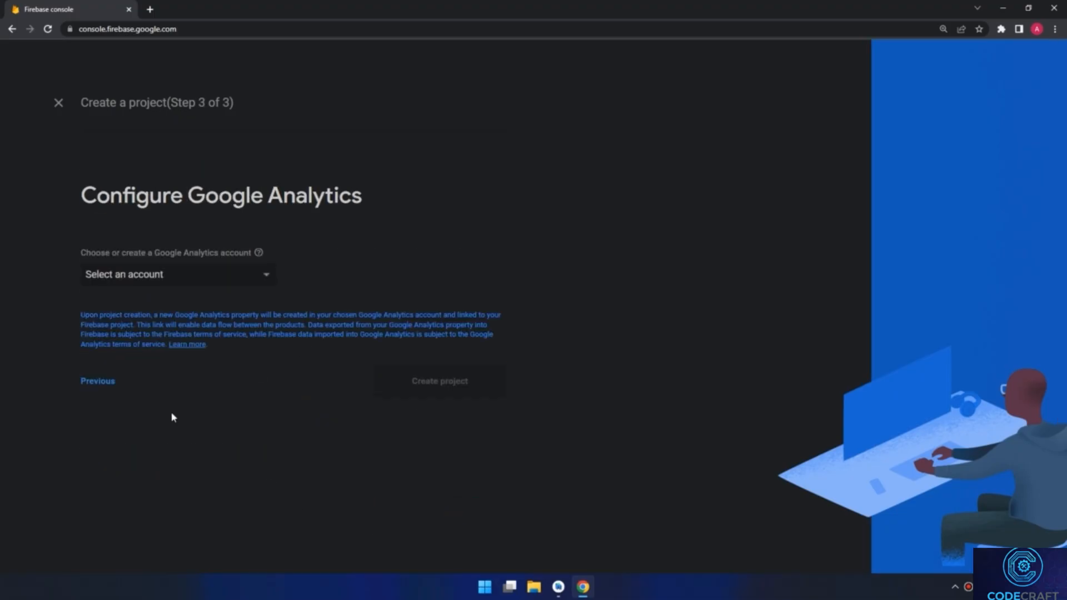
click(169, 283)
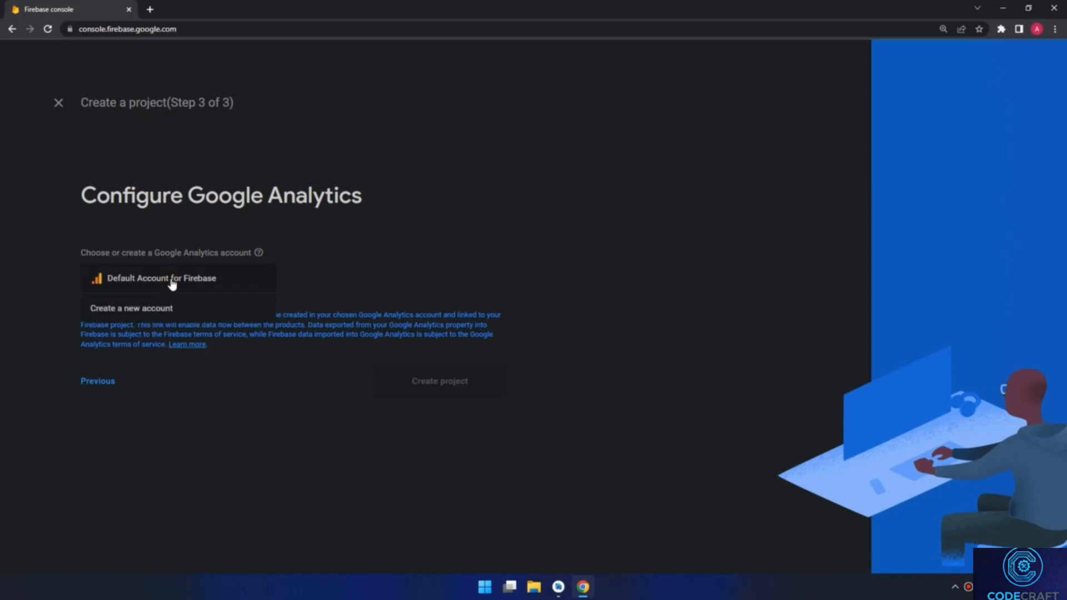
click(172, 283)
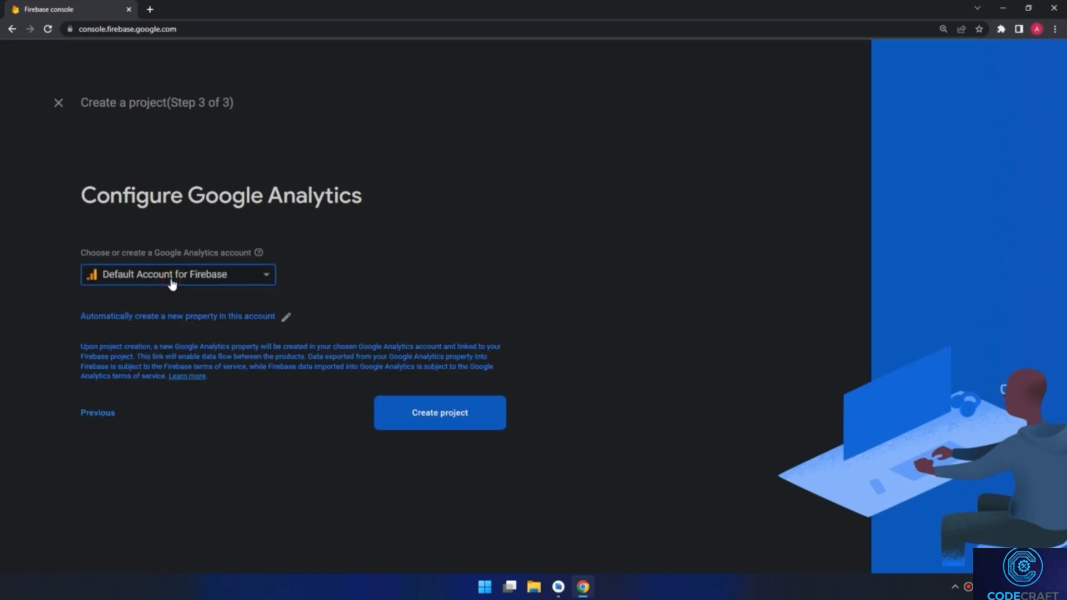
click(461, 425)
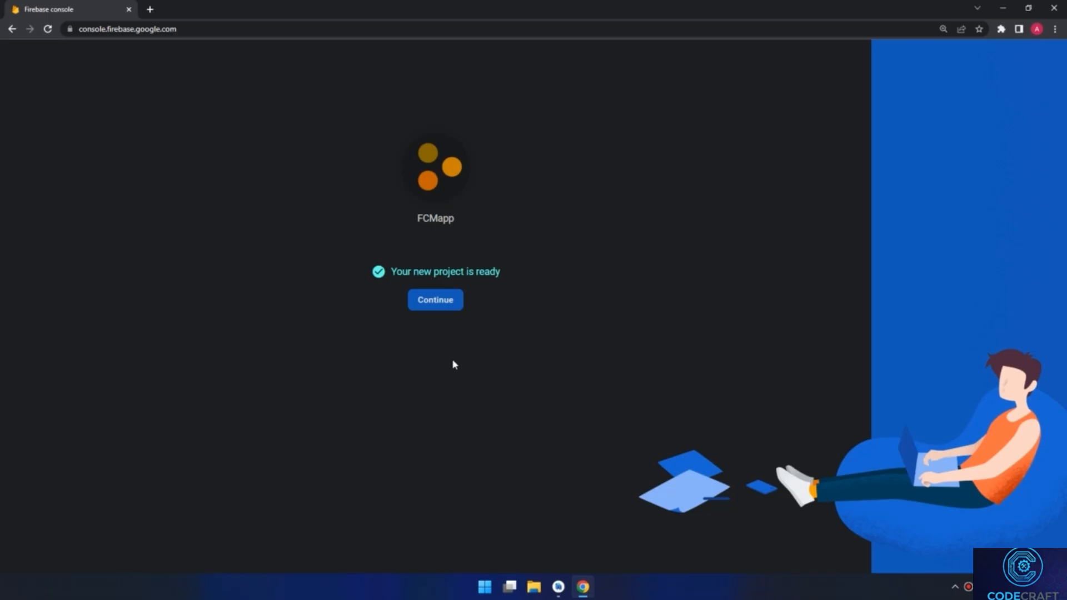
click(421, 303)
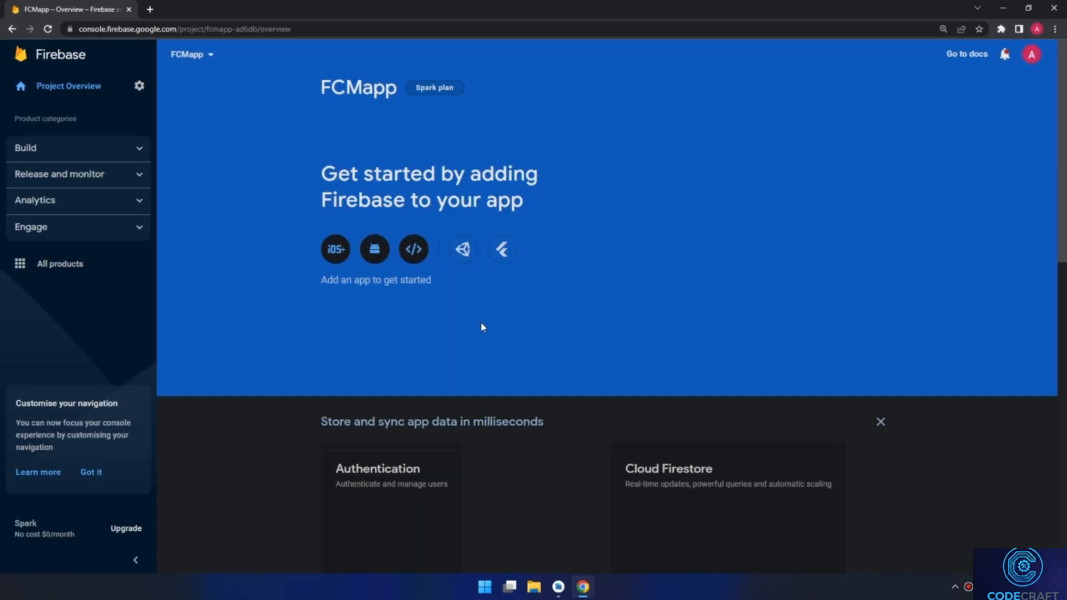
Look through the list of all Firebase projects and select FCMapp
click(206, 56)
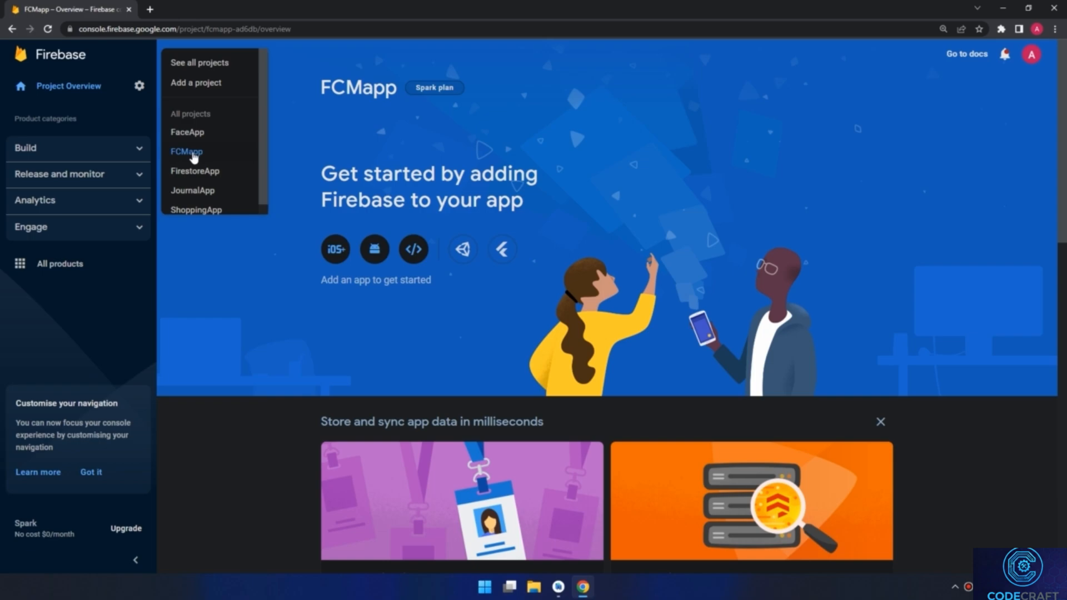
click(208, 152)
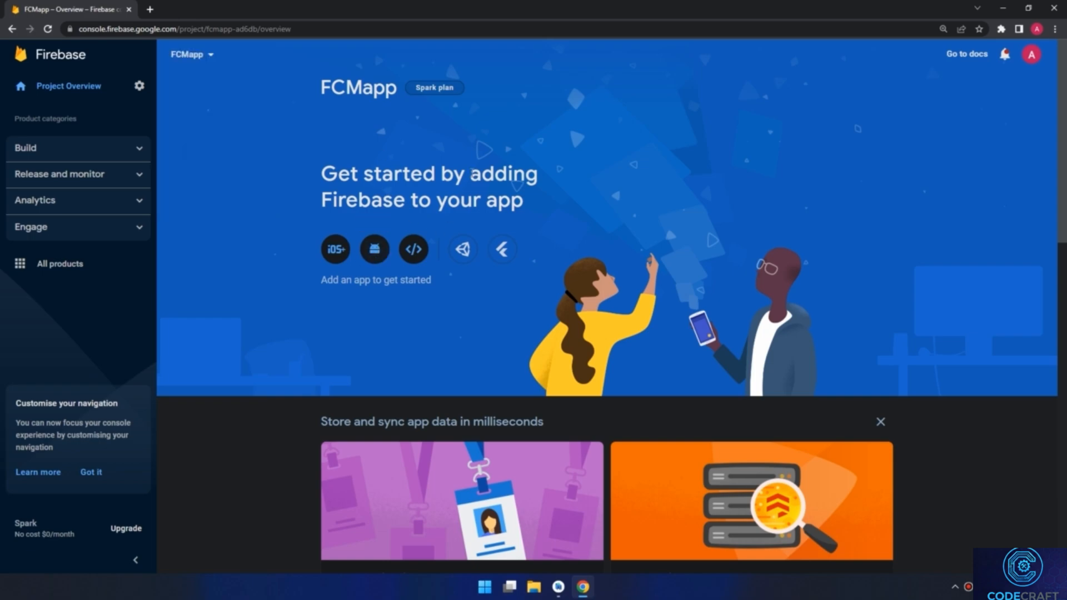
drag(321, 170, 525, 212)
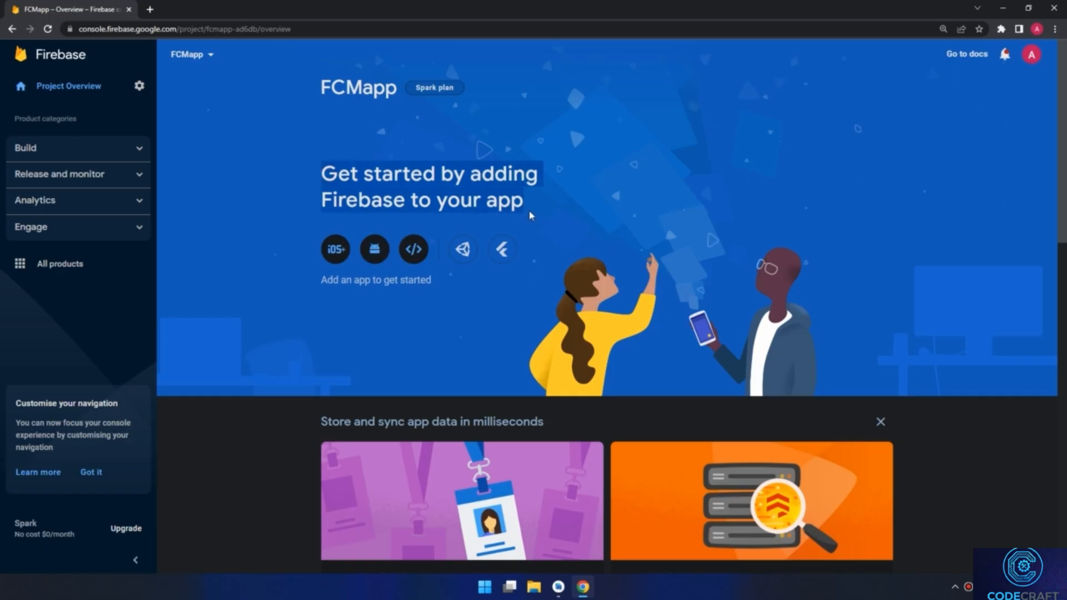
Register an Android app with package name com.mastercoding.fcmapp and nickname FCMapp, and download its google-services.json file
click(375, 251)
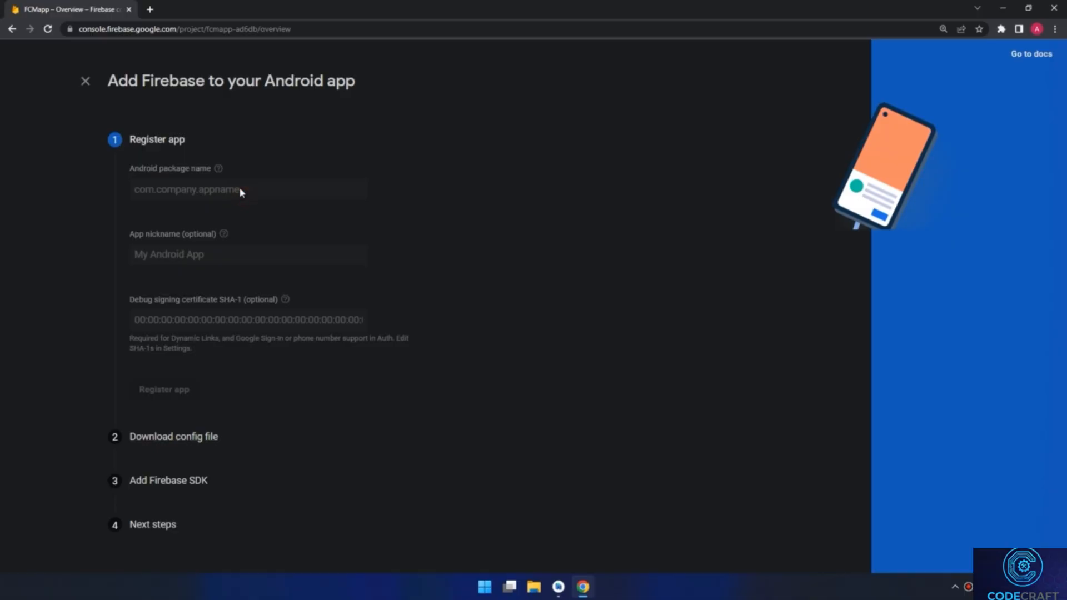
click(196, 192)
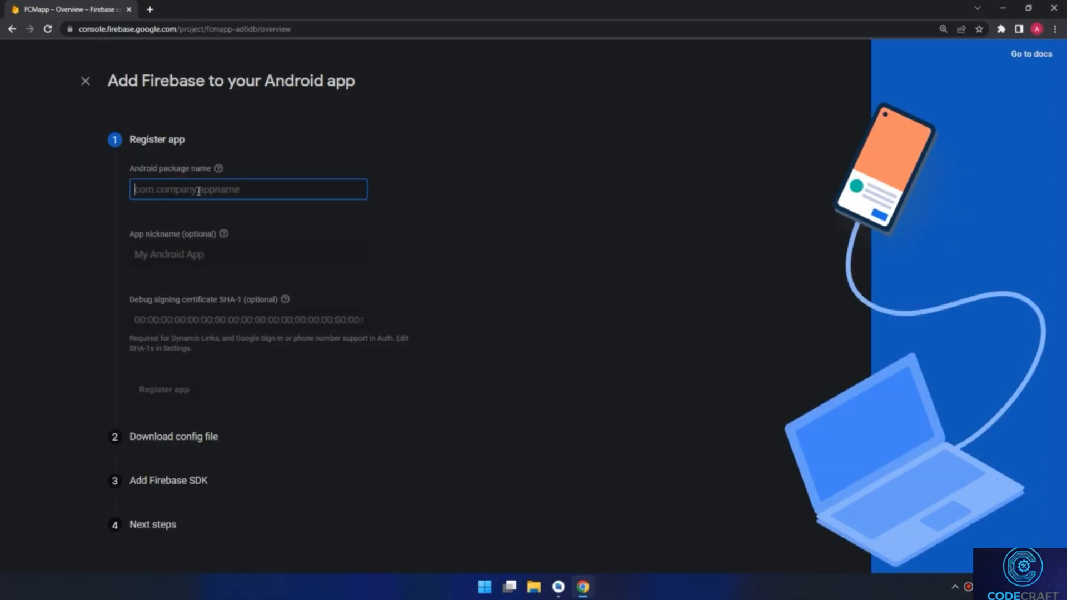
text(com)
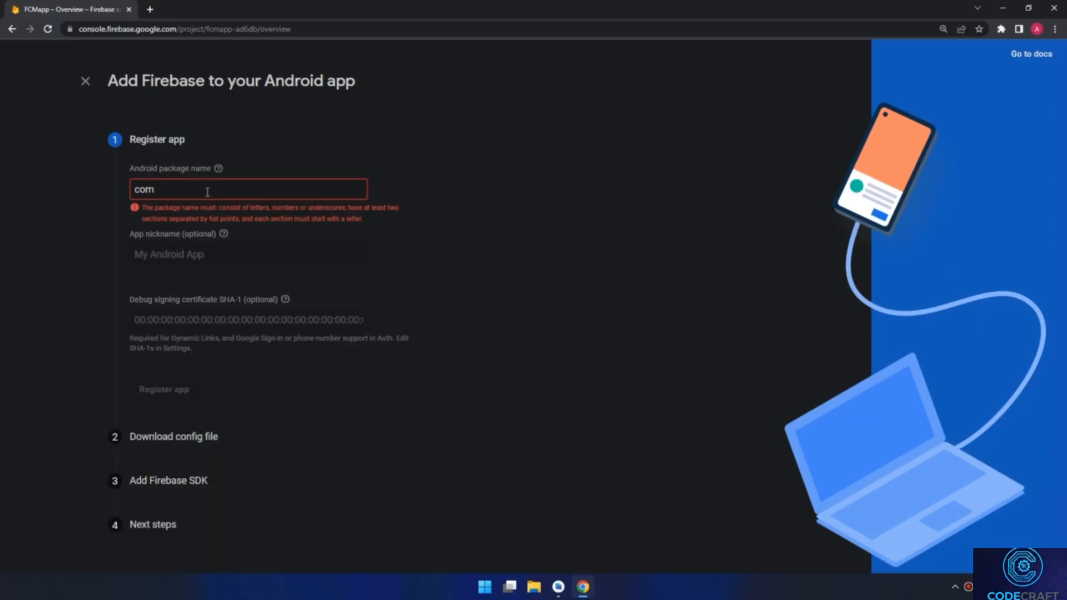
text(.mastercoding)
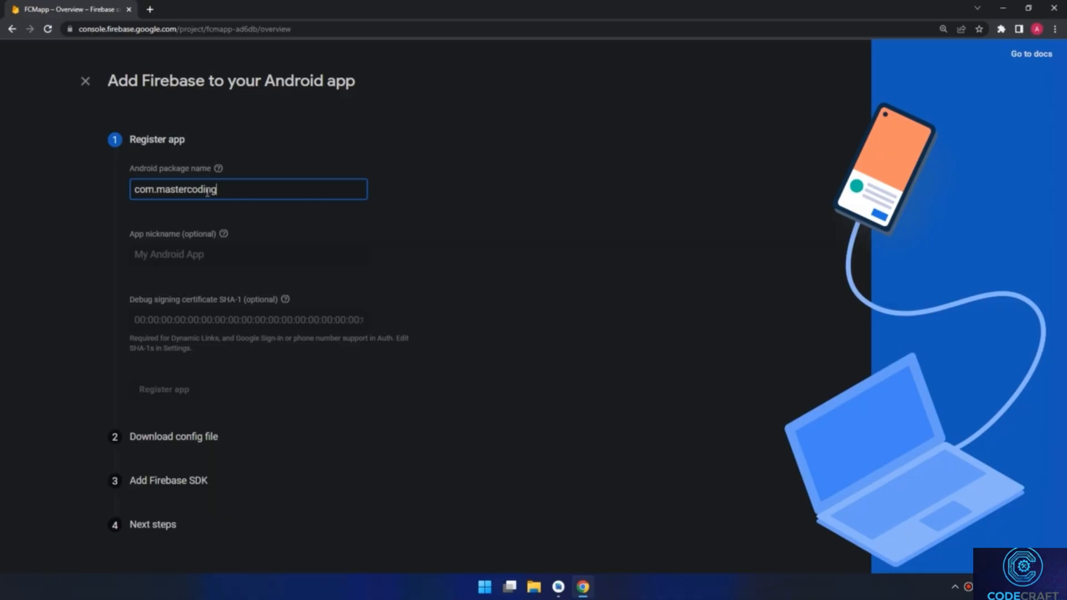
text(.fcmapp)
click(178, 255)
text(FCM)
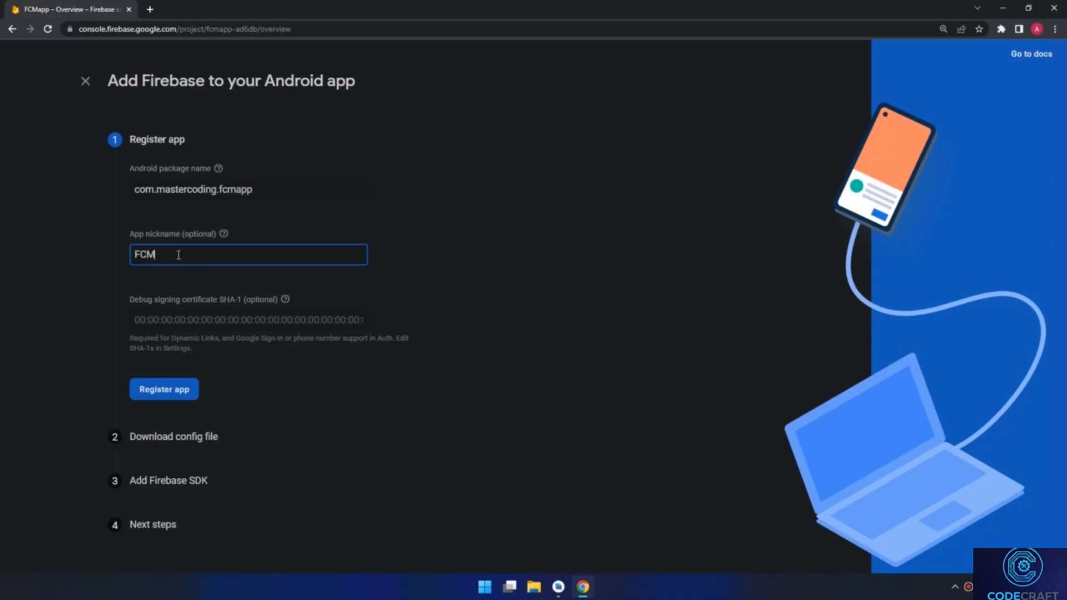
text(app)
click(169, 389)
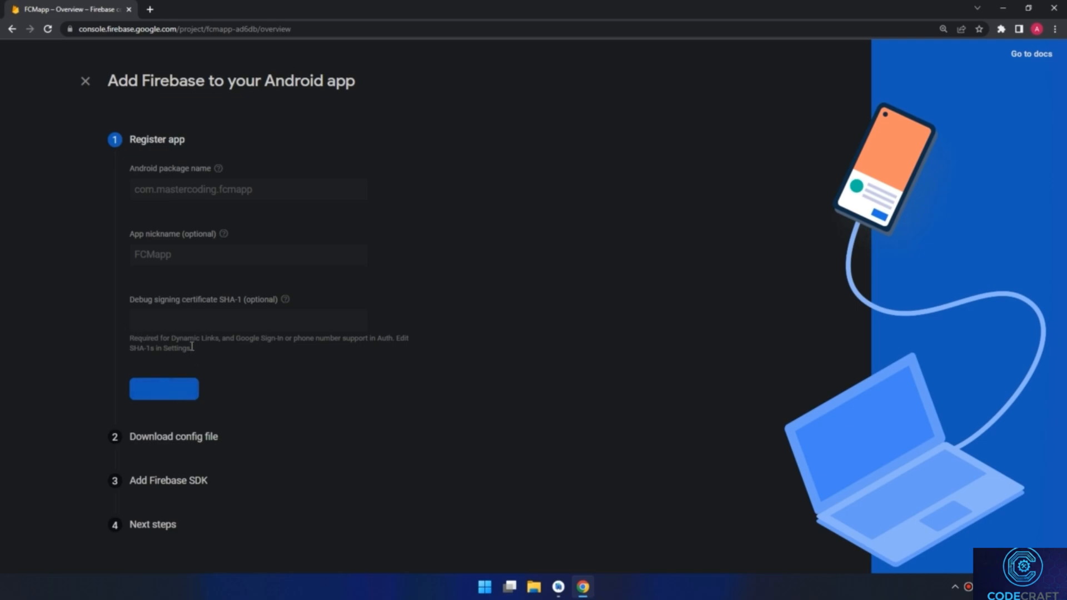
click(241, 221)
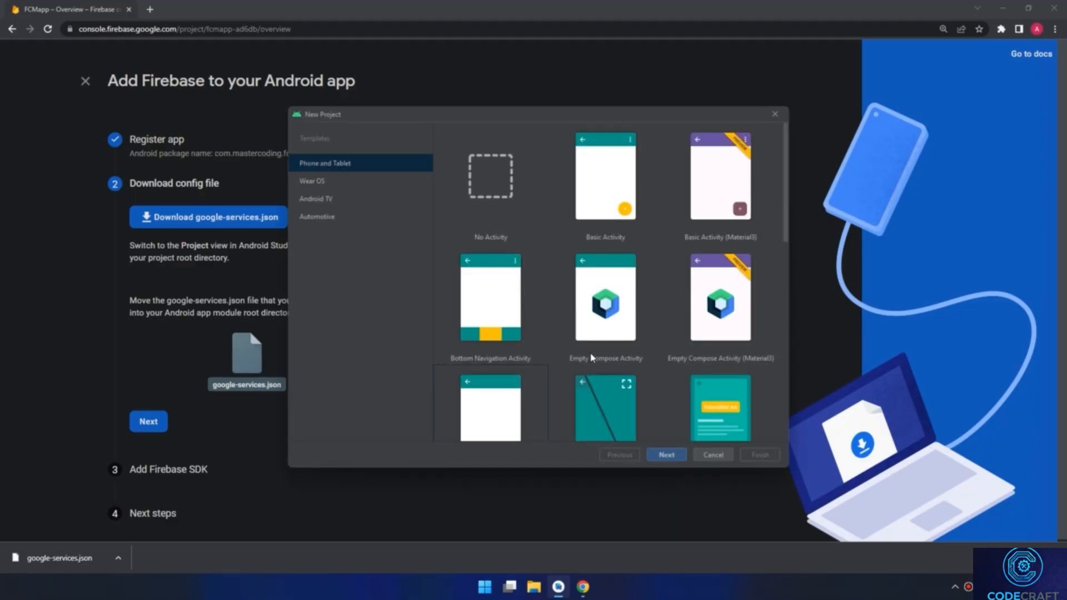
In Android Studio, create an Empty Activity project named FCMapp with package com.mastercoding.fcmapp and Java as the language
scroll(543, 361, down, 3)
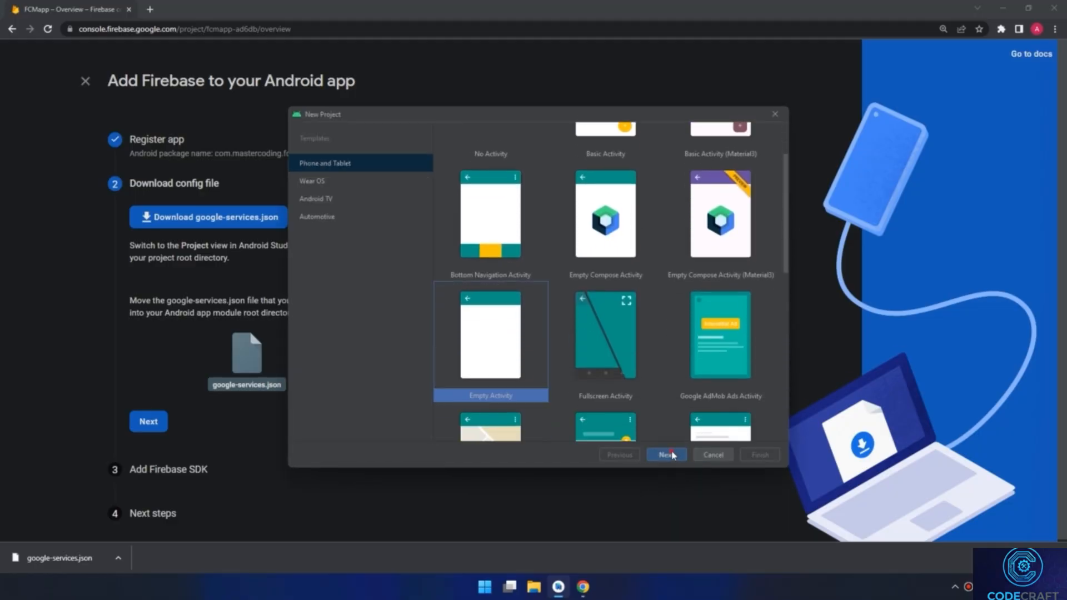
click(667, 455)
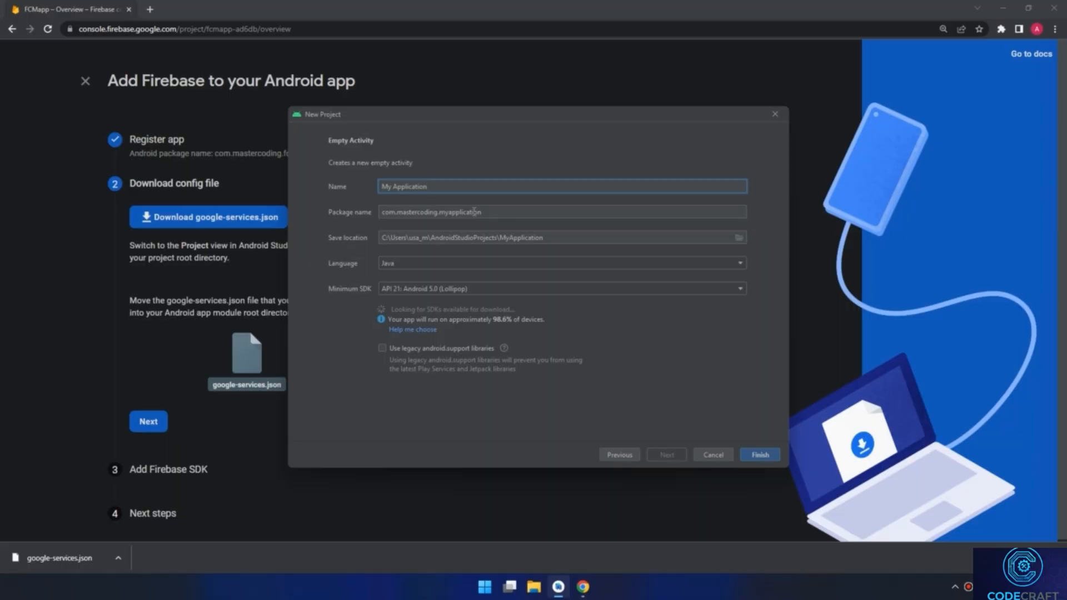
key(ctrl+a)
text(FCMapp)
drag(480, 218, 289, 212)
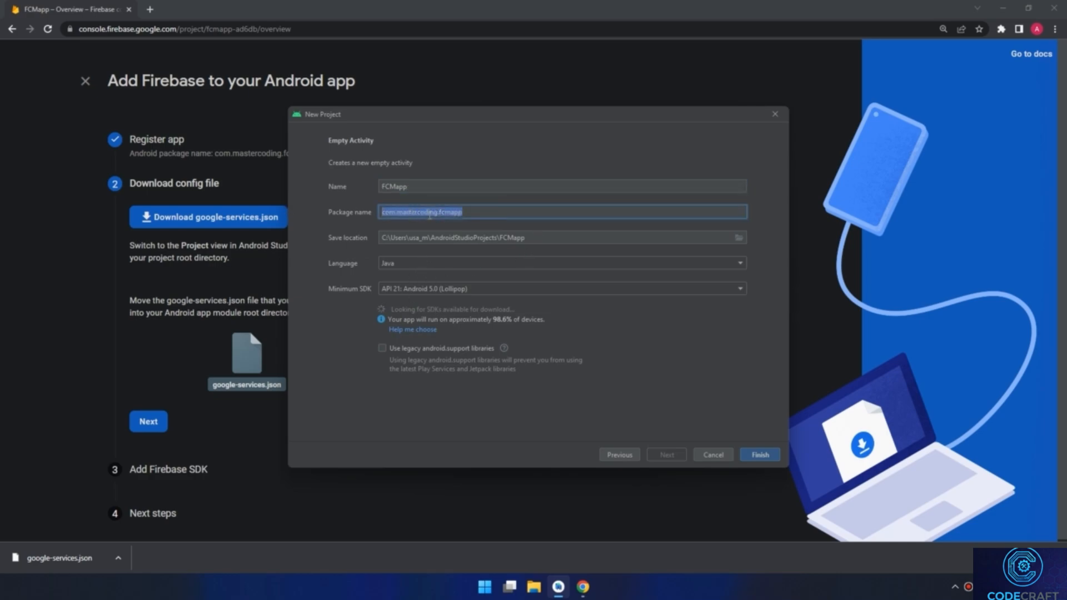
drag(493, 124, 580, 124)
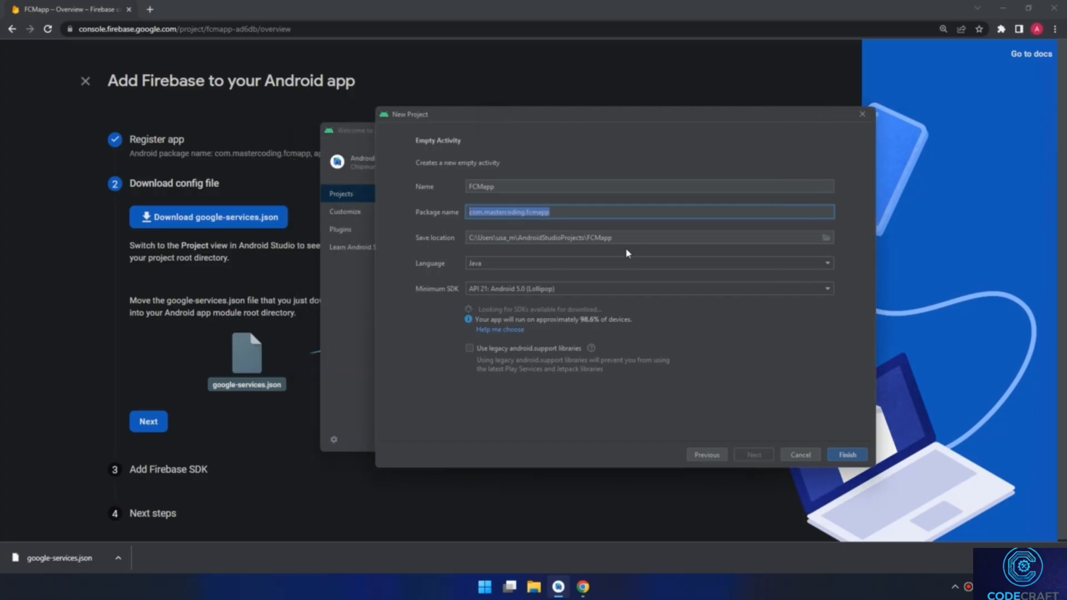
click(515, 264)
click(558, 279)
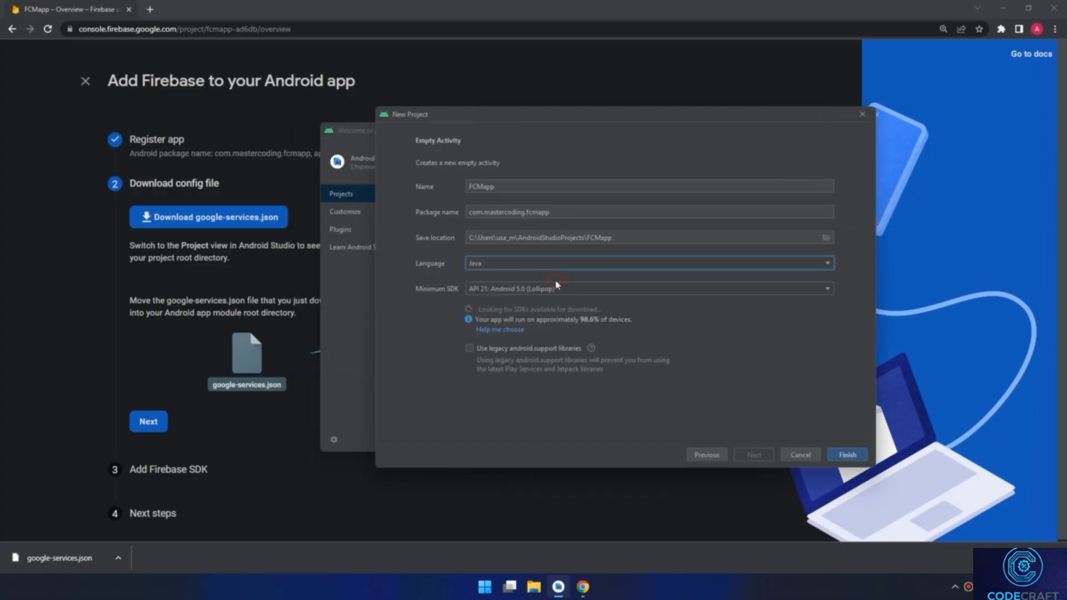
click(848, 455)
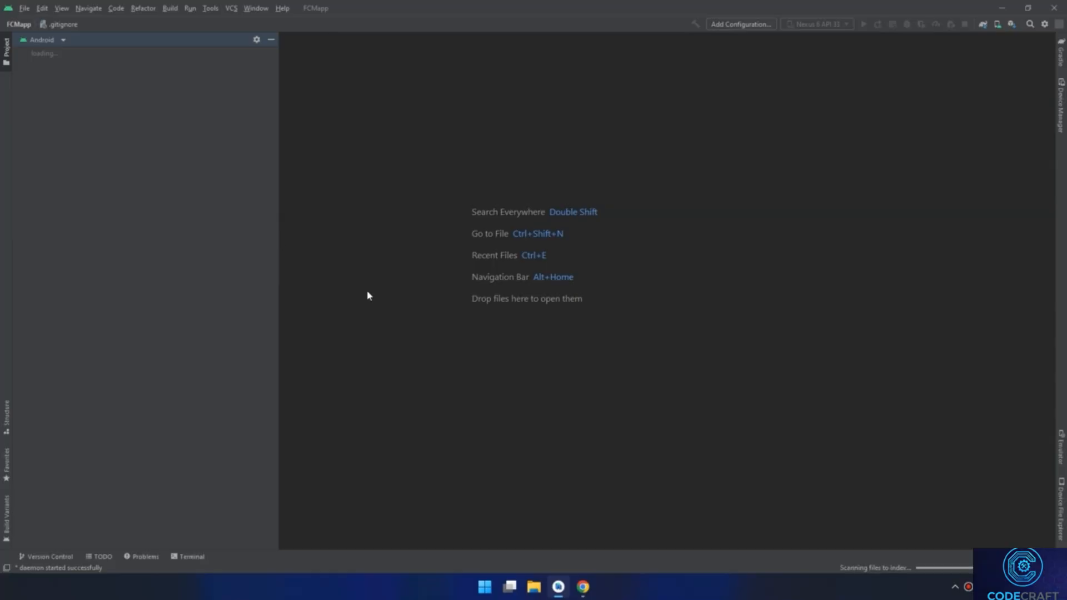
Cut the google-services.json file on the desktop and return to Android Studio
click(583, 587)
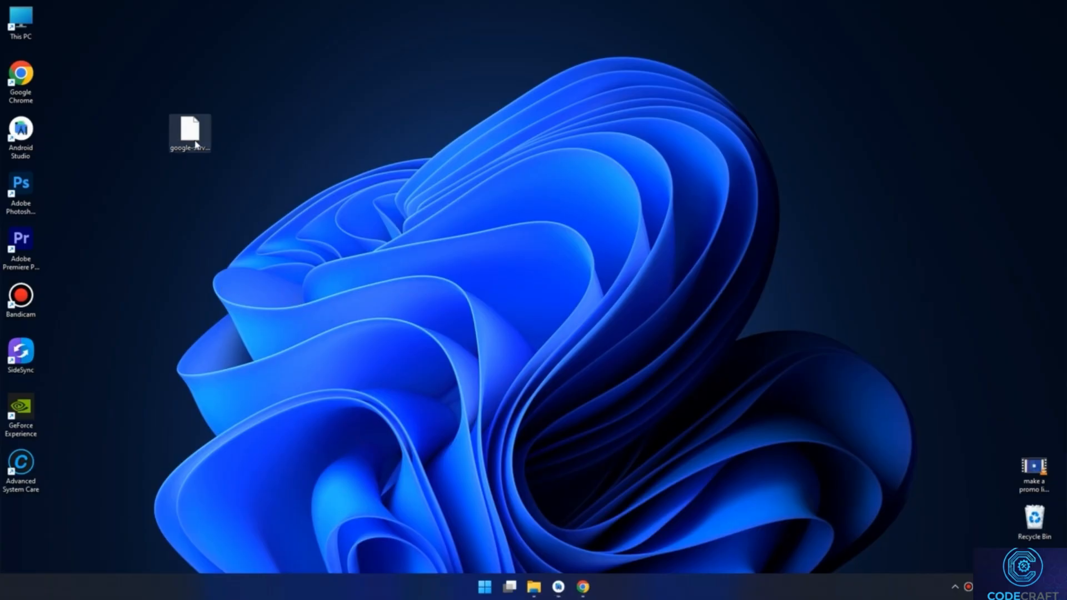
right_click(195, 143)
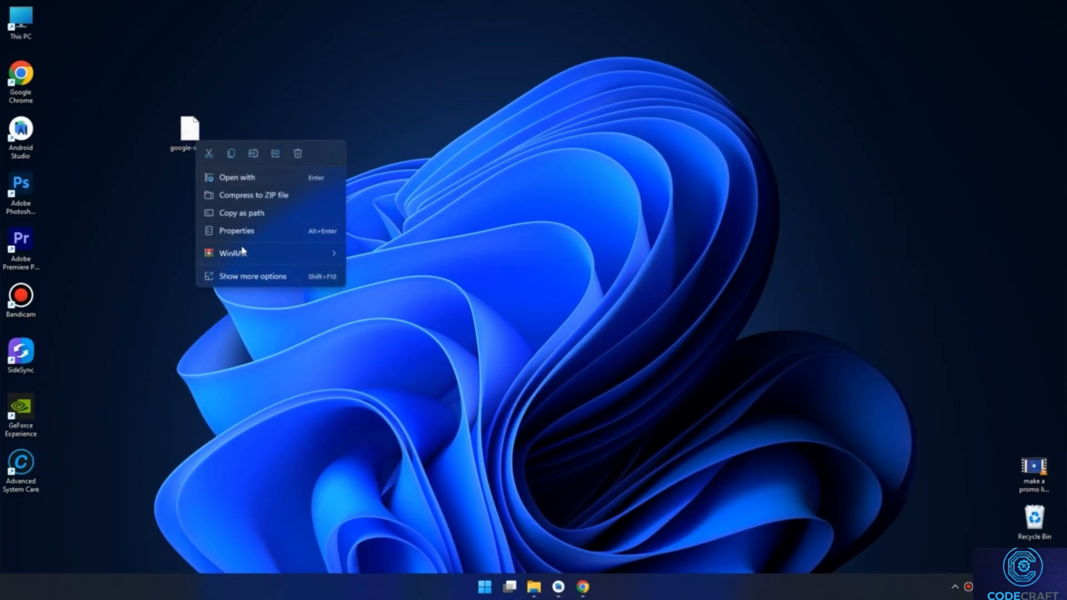
click(222, 154)
click(558, 587)
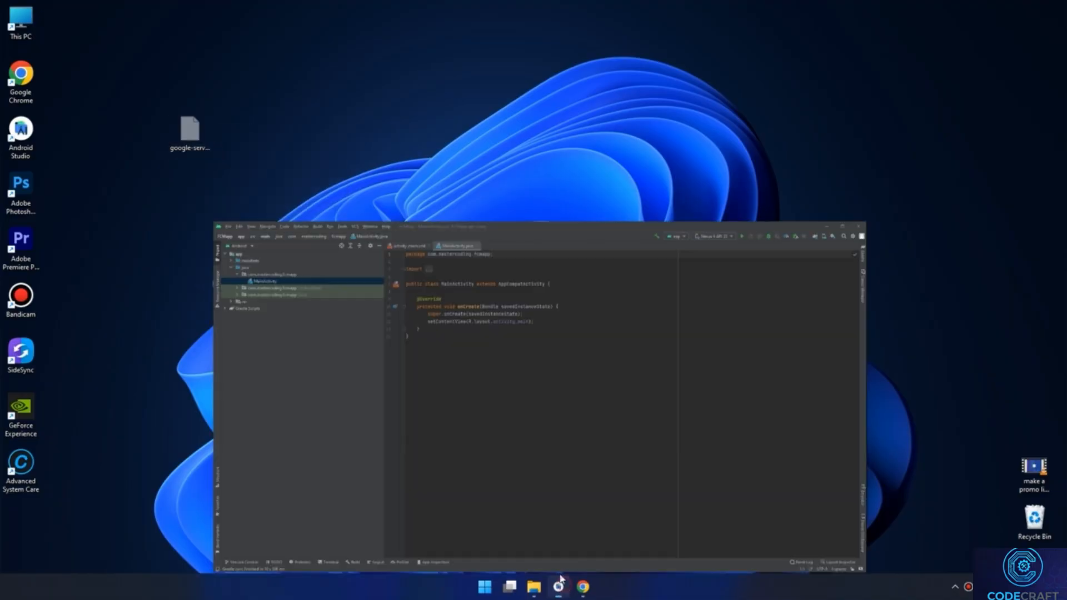
Switch the project tree from the Android view to the Project view
click(41, 41)
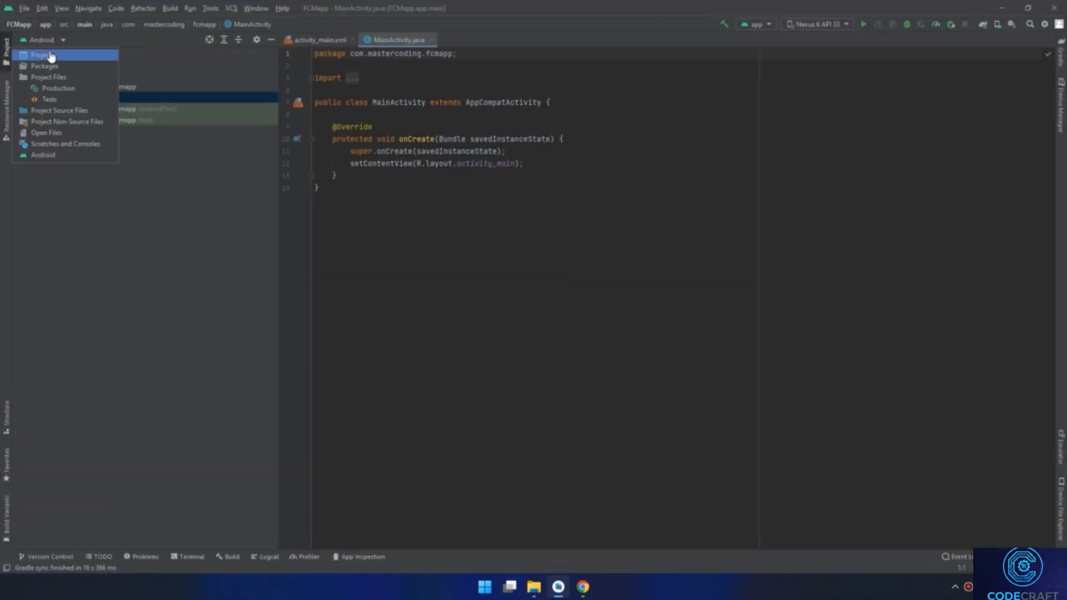
click(51, 57)
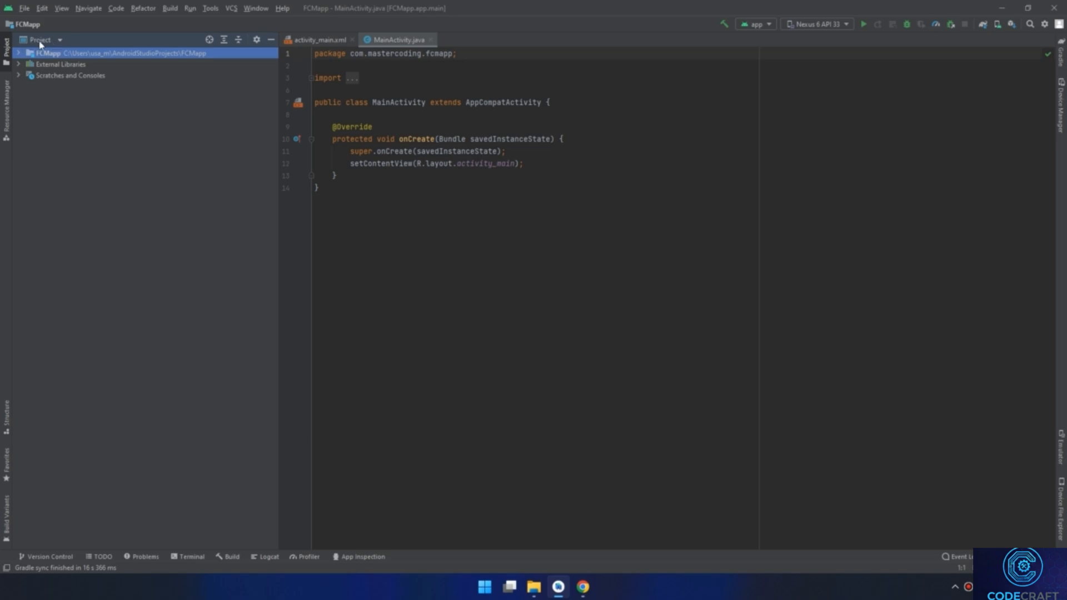
key(super+plus)
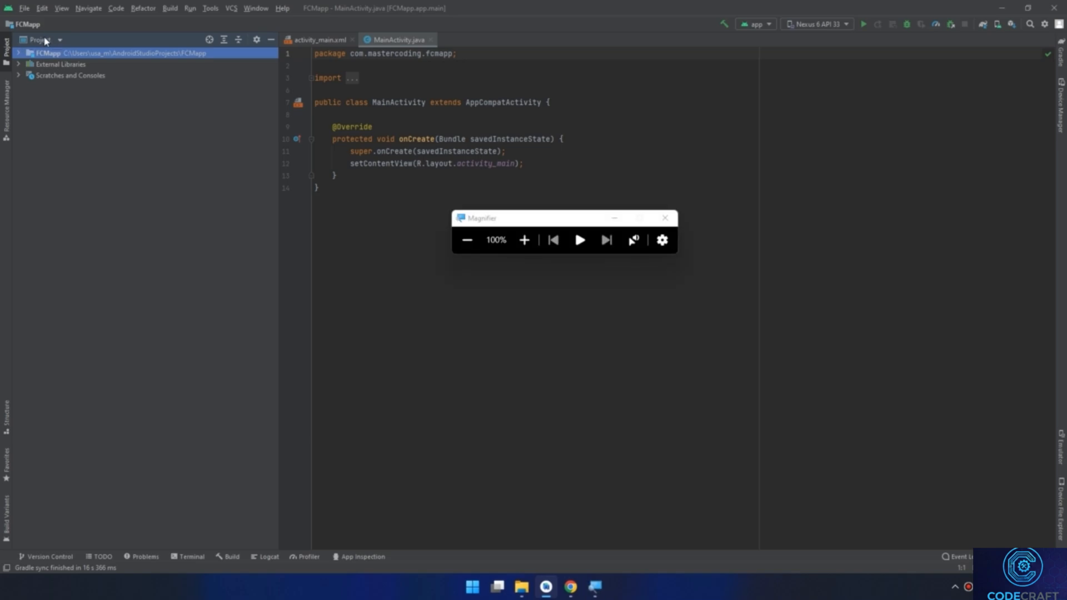
key(super+plus)
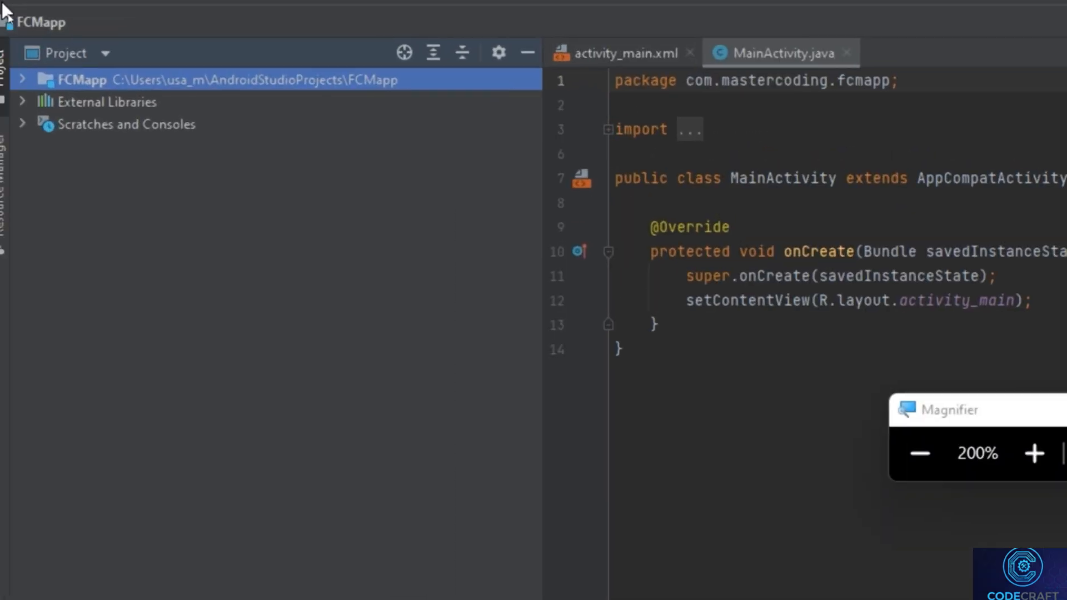
Paste google-services.json into the app folder of the FCMapp project, keeping its file name
click(51, 43)
click(106, 65)
click(108, 64)
click(109, 86)
click(36, 83)
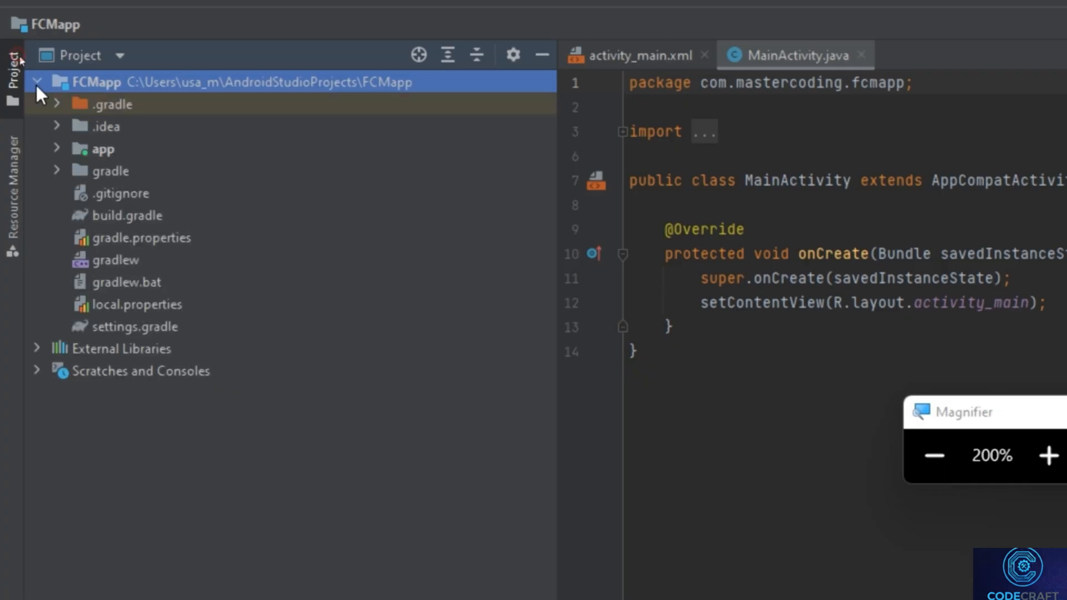
click(129, 147)
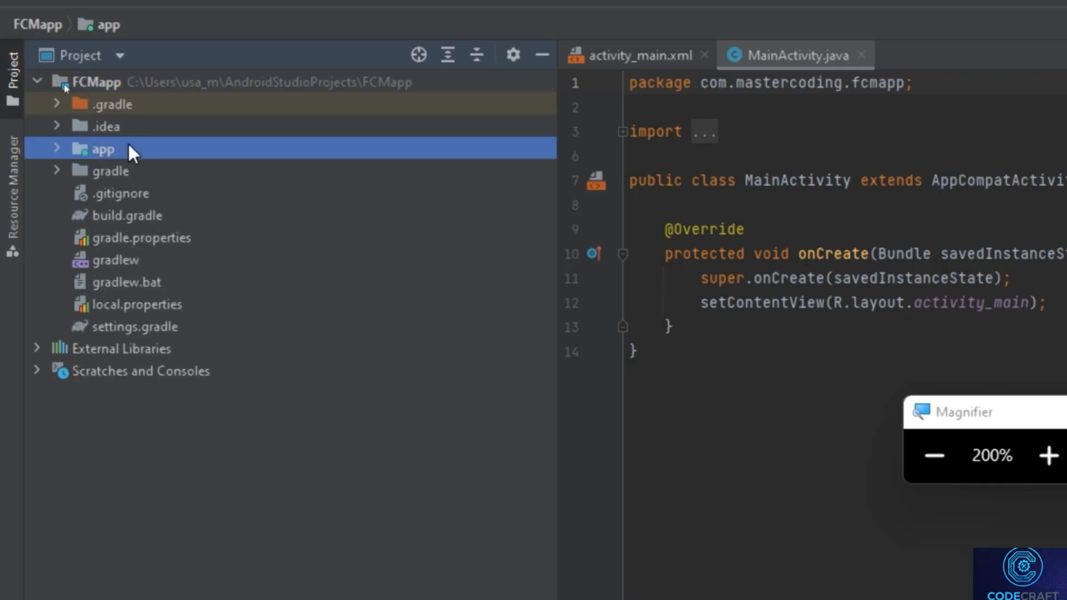
double_click(129, 147)
right_click(101, 142)
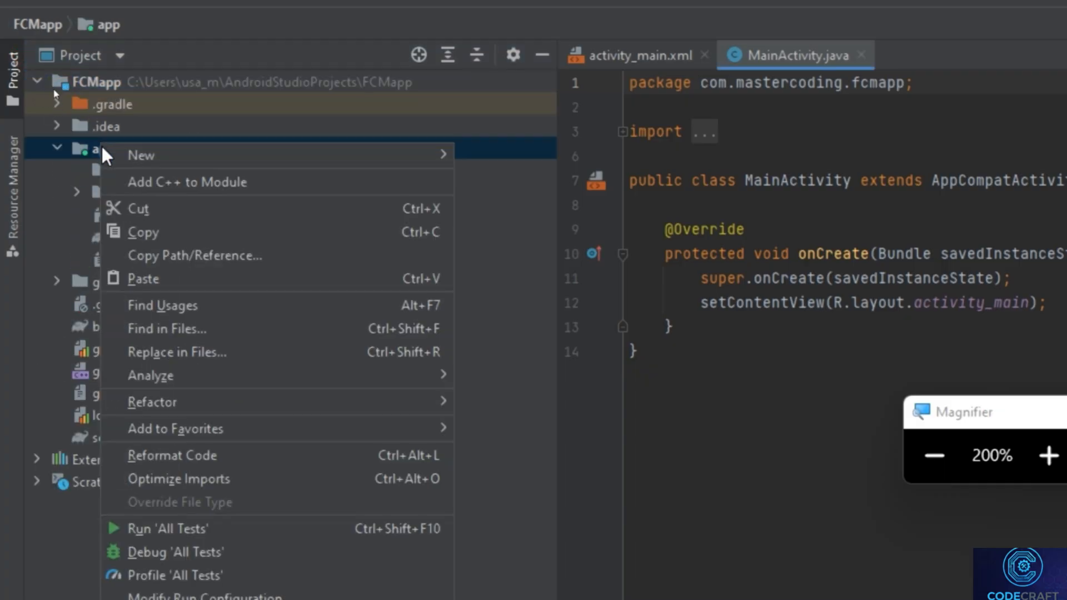
click(135, 275)
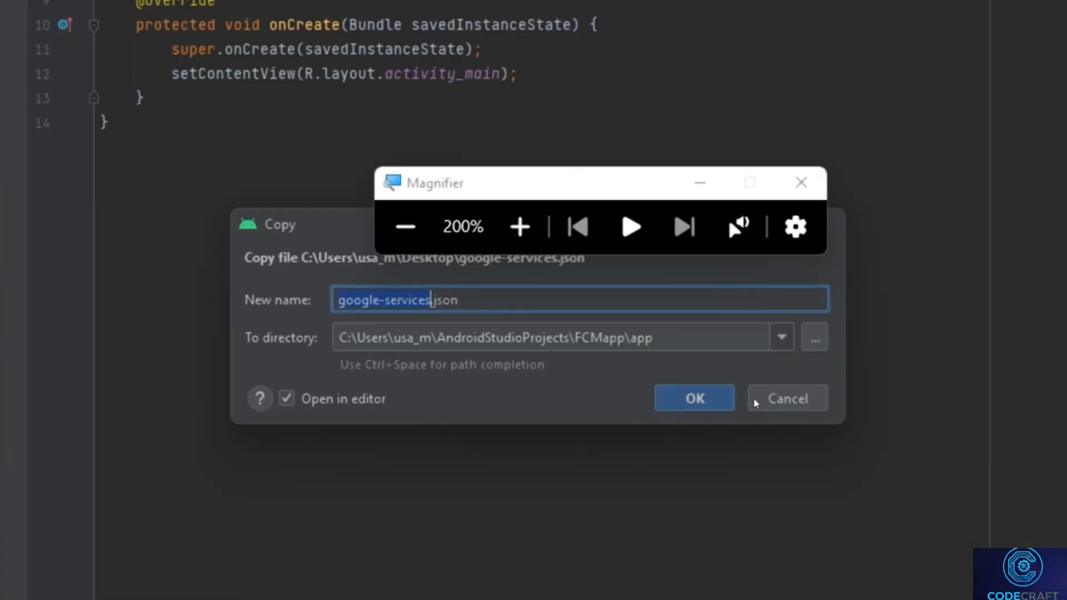
click(699, 181)
click(702, 183)
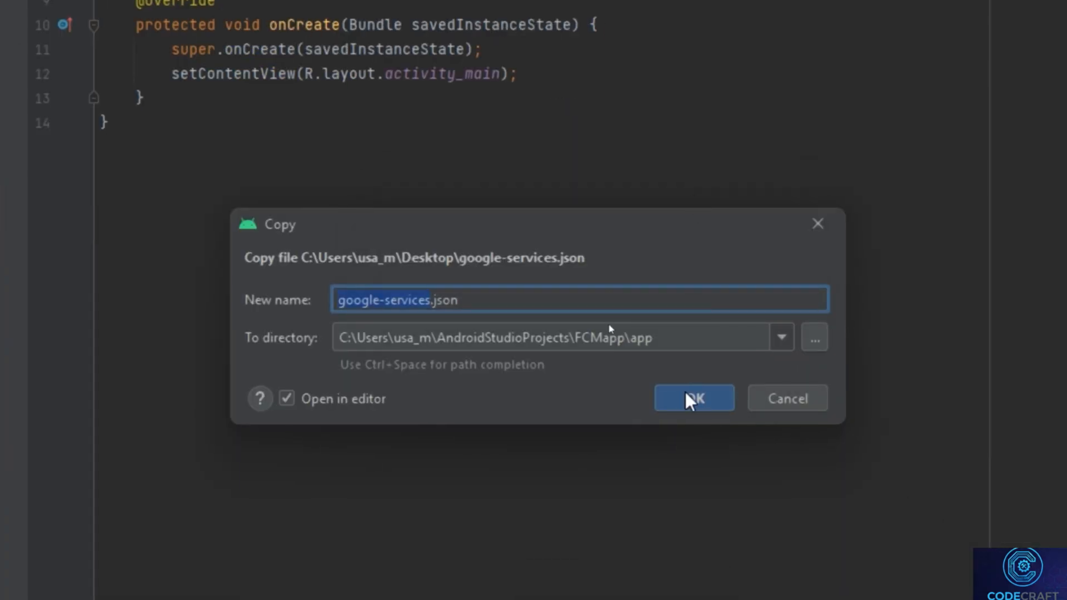
click(691, 399)
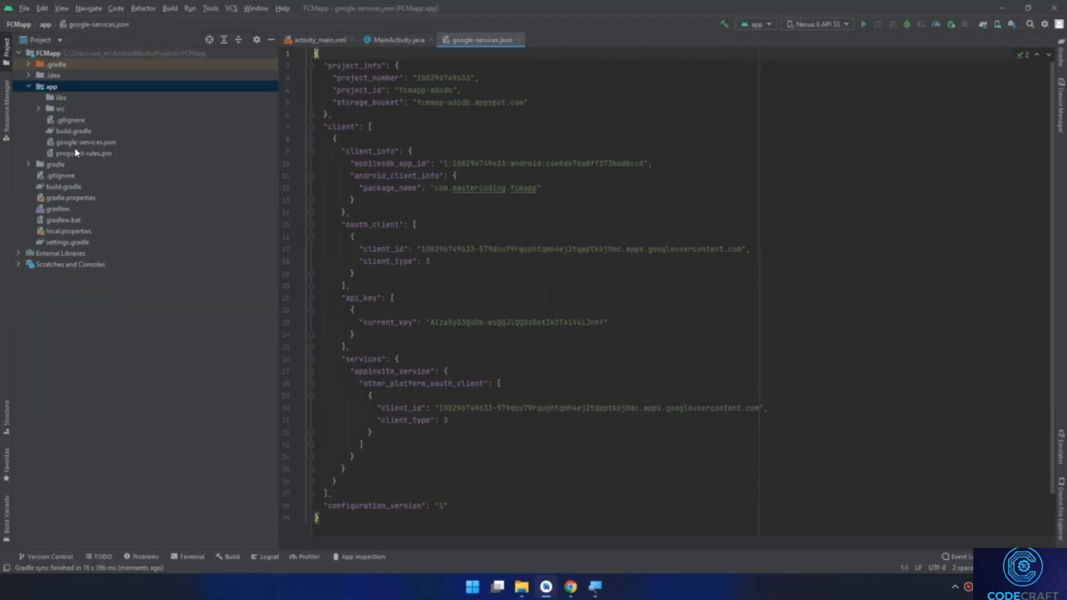
In the Firebase console in Chrome, continue to the Add Firebase SDK stage and review the project-level build.gradle instructions
click(571, 586)
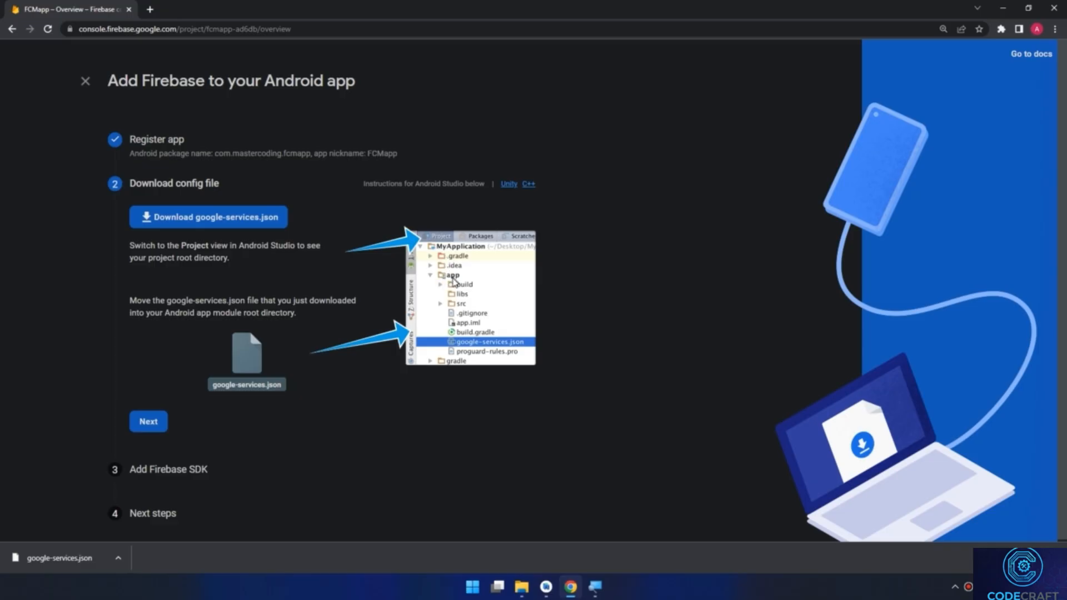
click(147, 423)
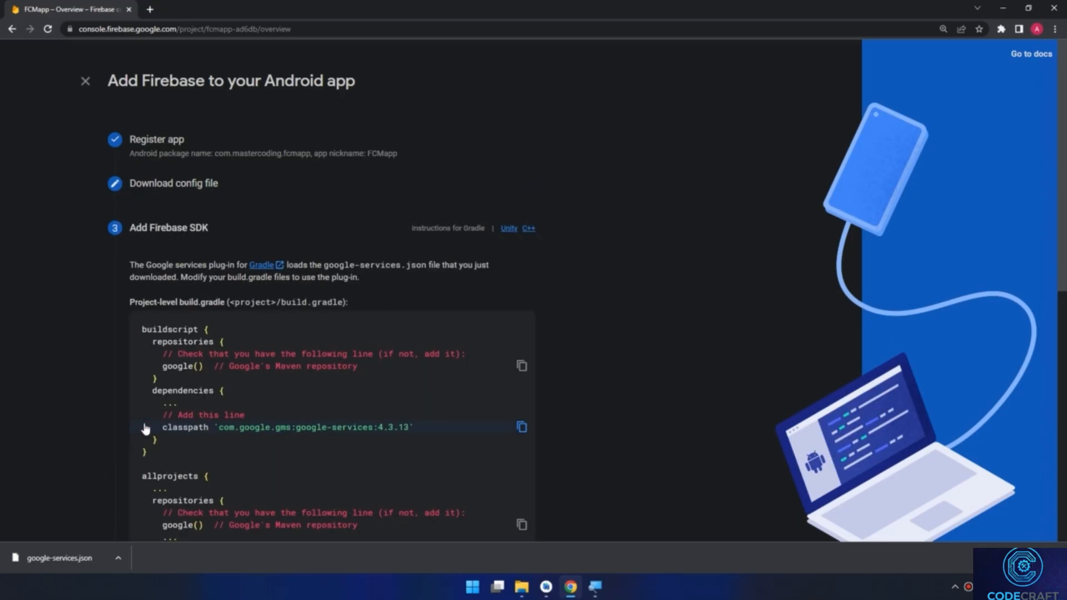
scroll(320, 380, down, 1)
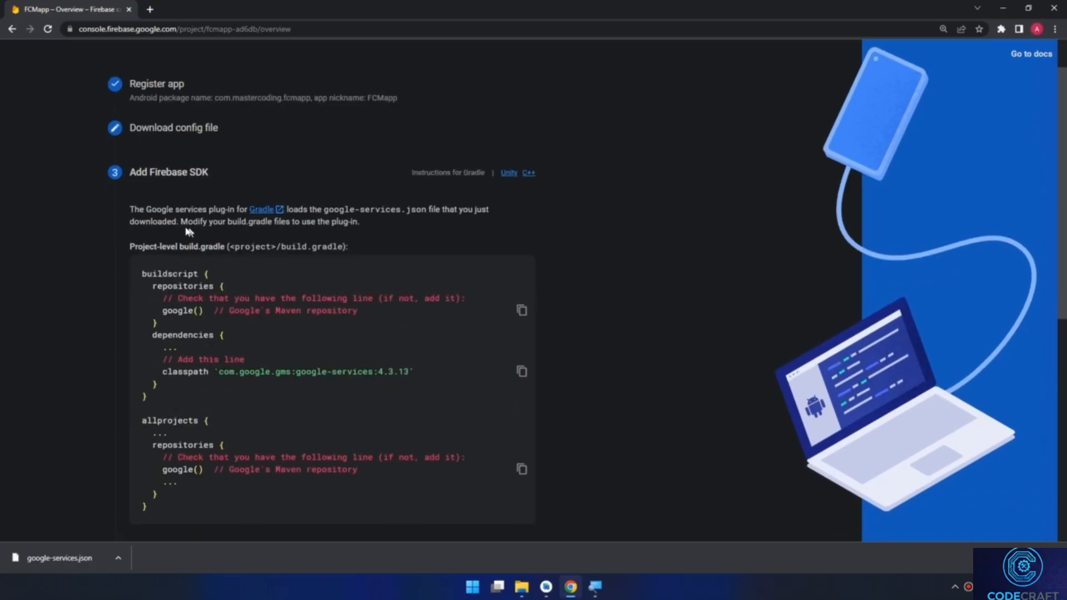
ctrl+scroll(358, 250, up, 3)
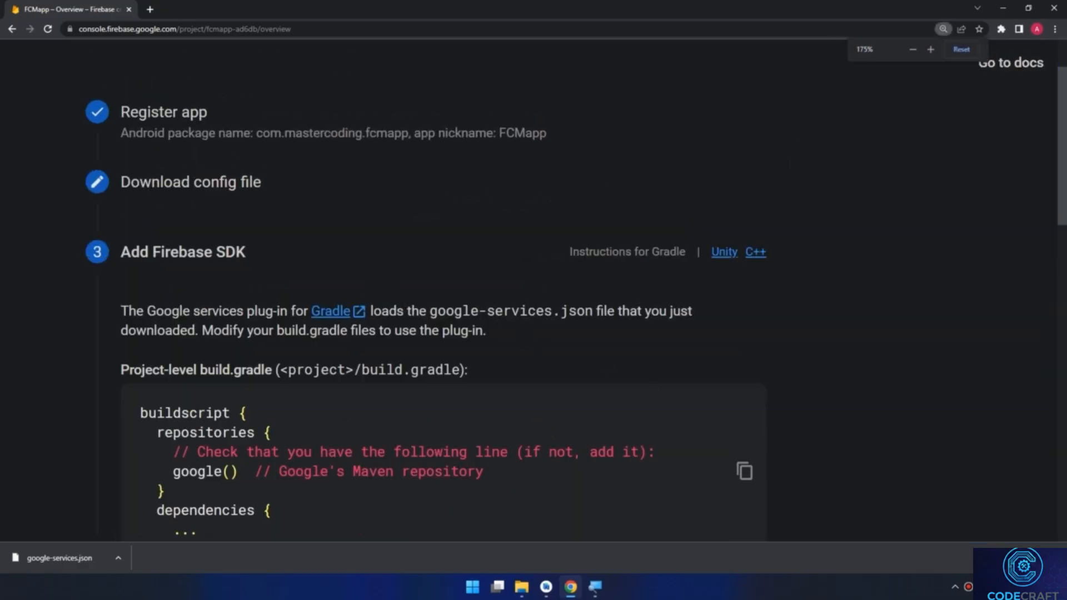
click(1054, 558)
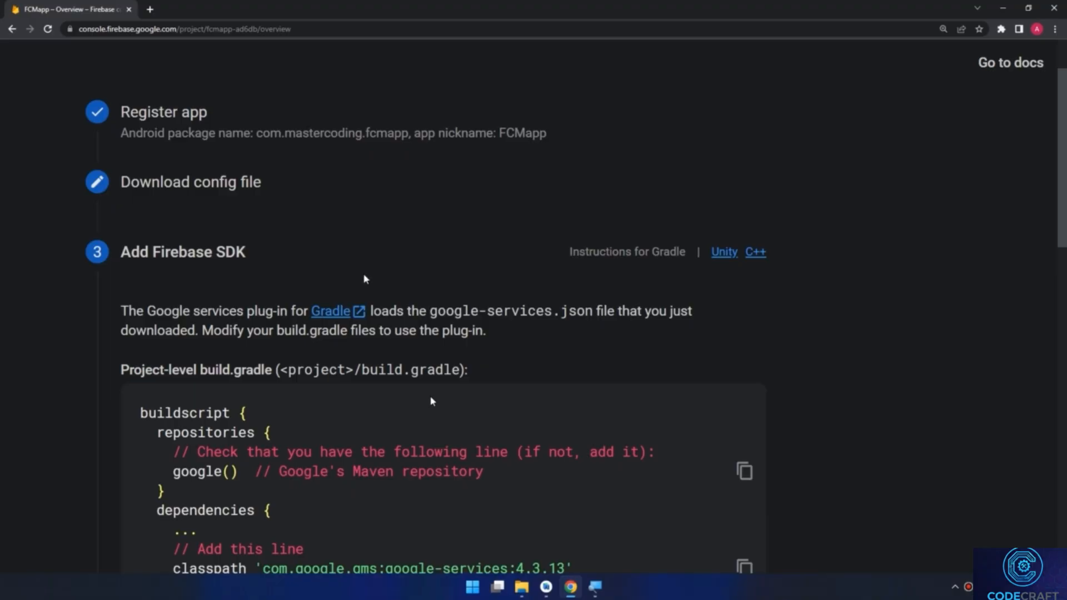
scroll(365, 279, down, 3)
scroll(365, 279, up, 1)
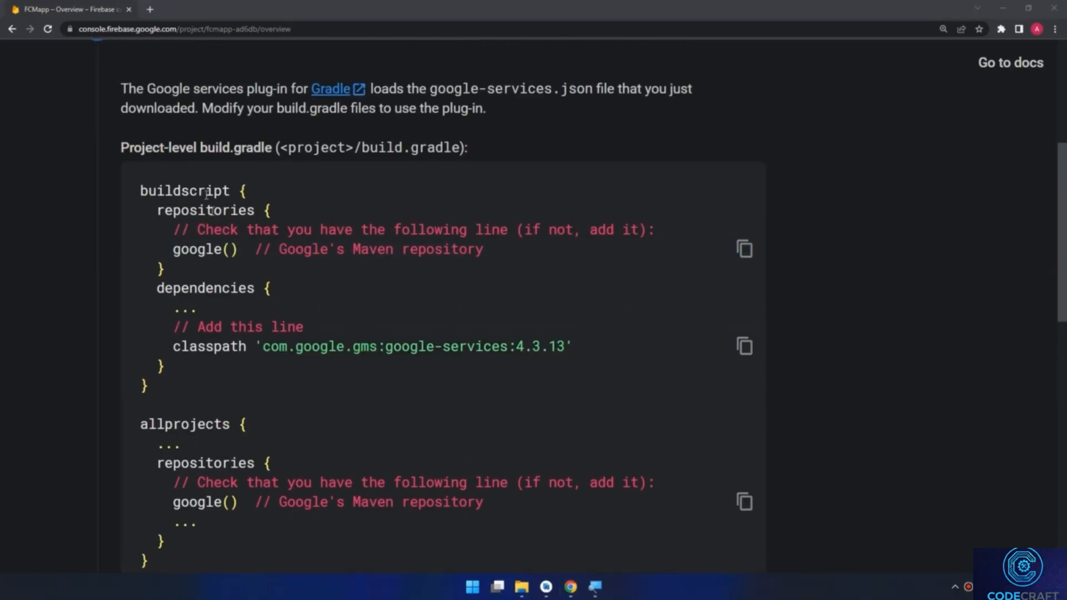
drag(121, 146, 297, 148)
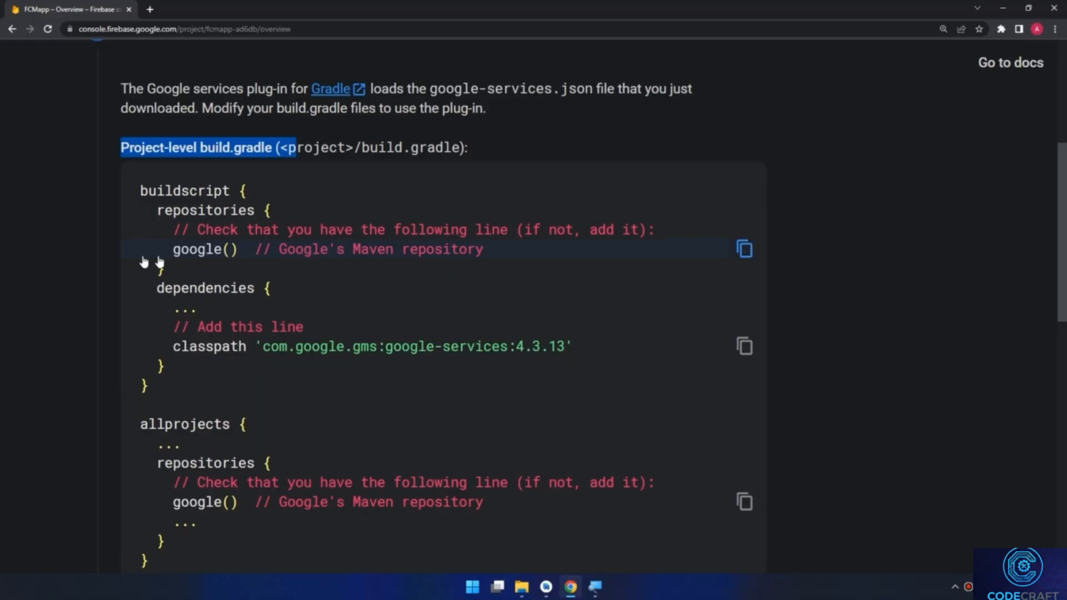
In Android Studio, switch the project tree to the Android view and open the module-level and project-level build.gradle files
click(543, 585)
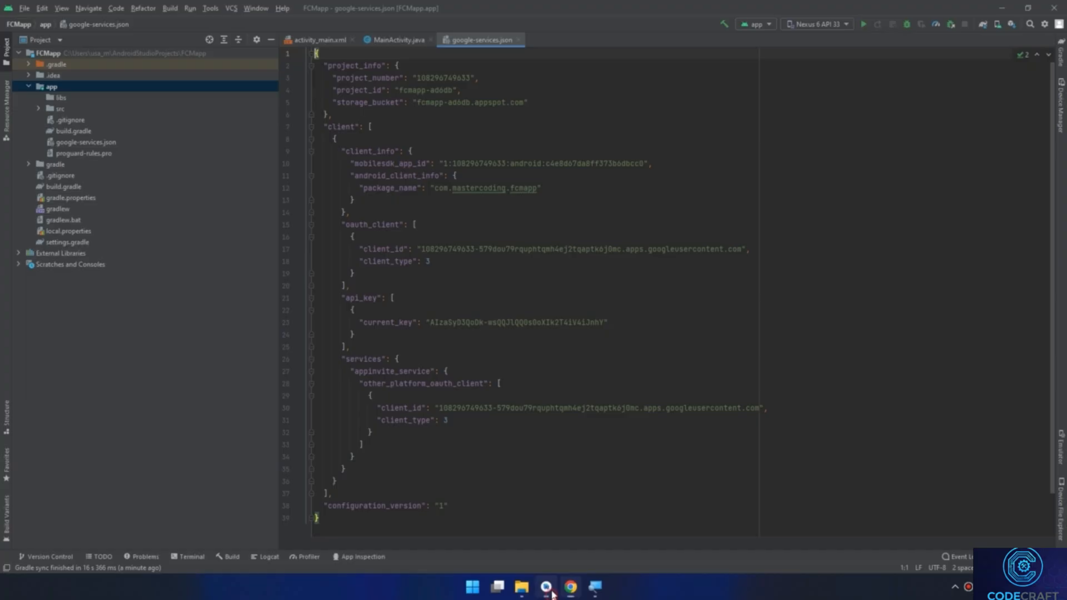
double_click(78, 188)
click(49, 40)
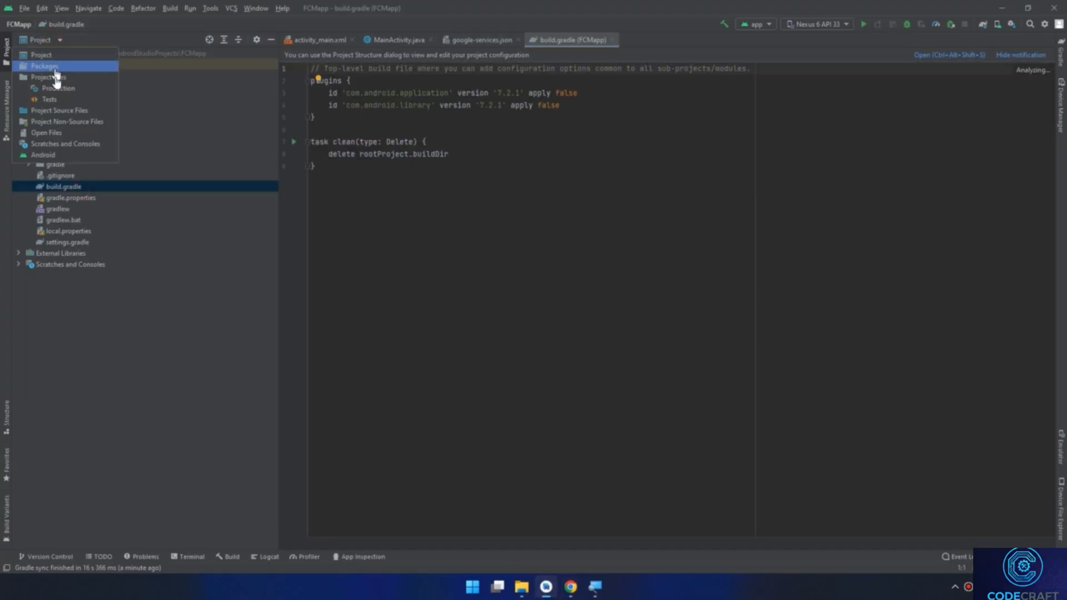
click(56, 156)
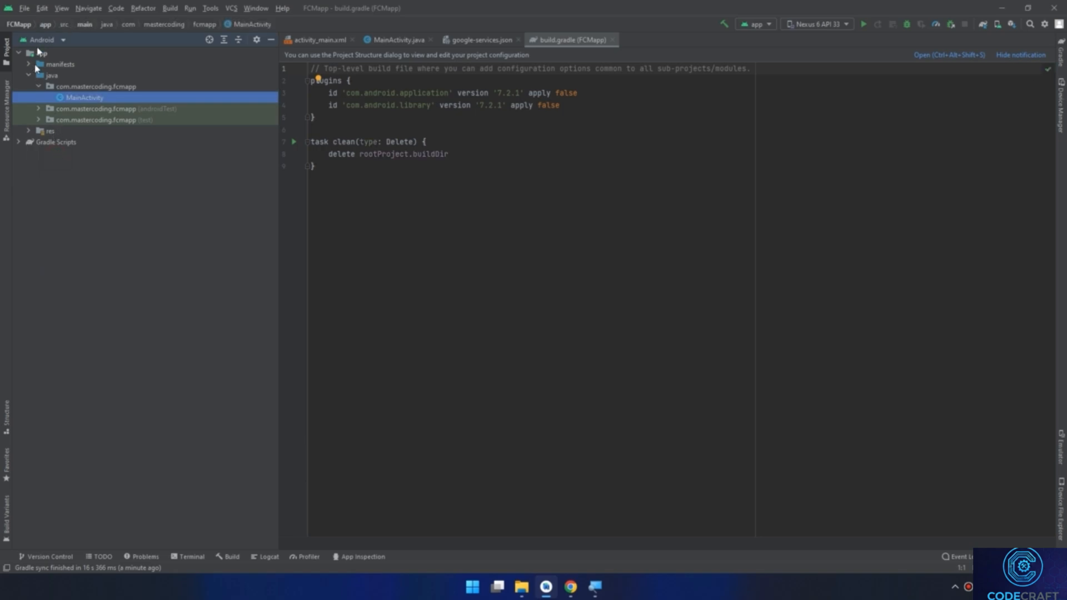
double_click(50, 142)
double_click(61, 164)
double_click(83, 153)
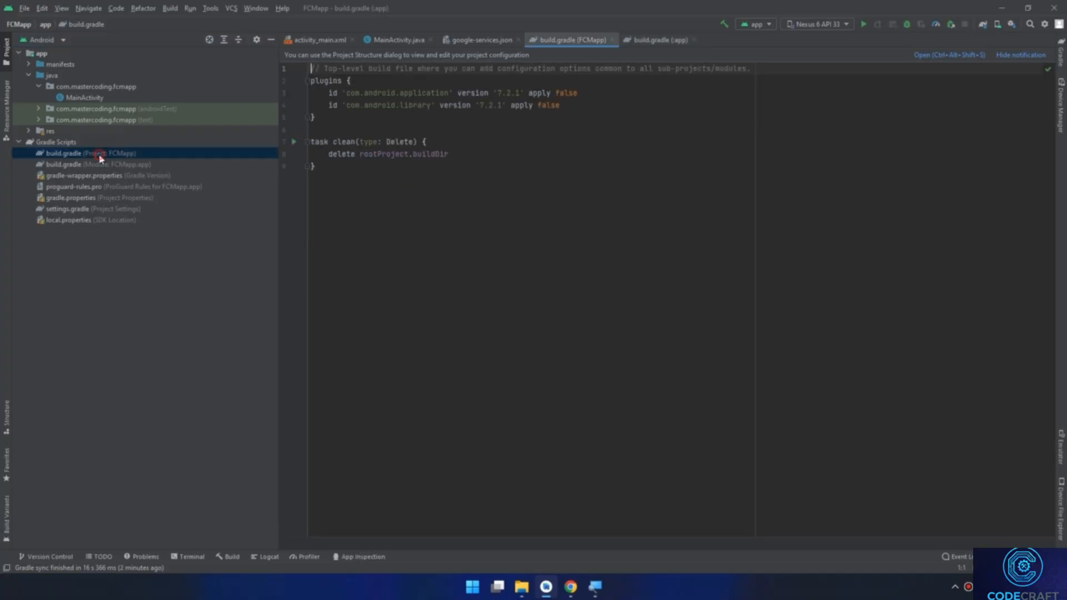
scroll(619, 246, up, 5)
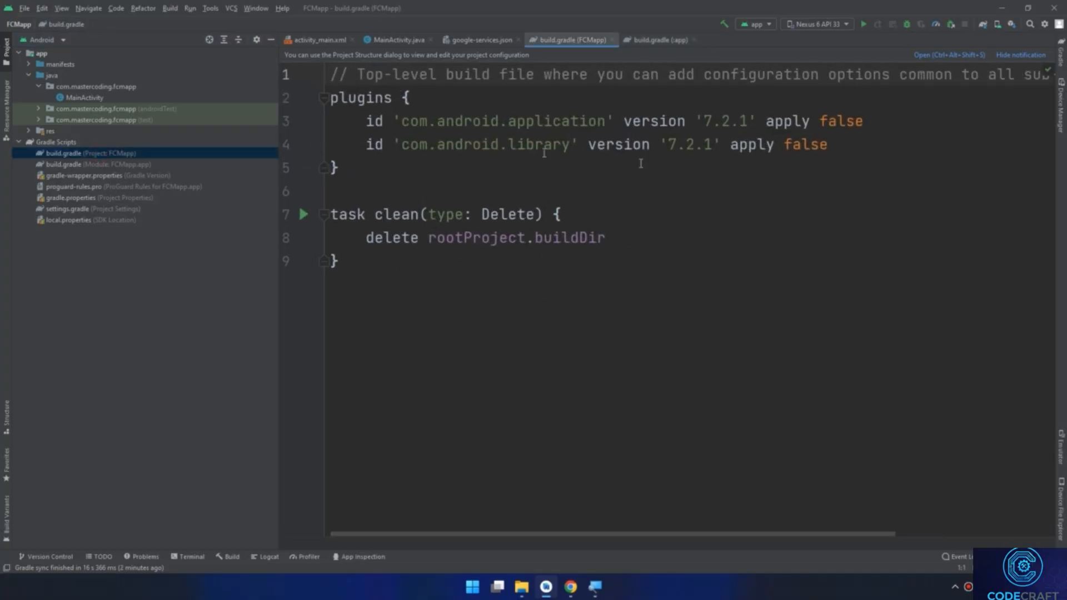
double_click(542, 122)
double_click(538, 145)
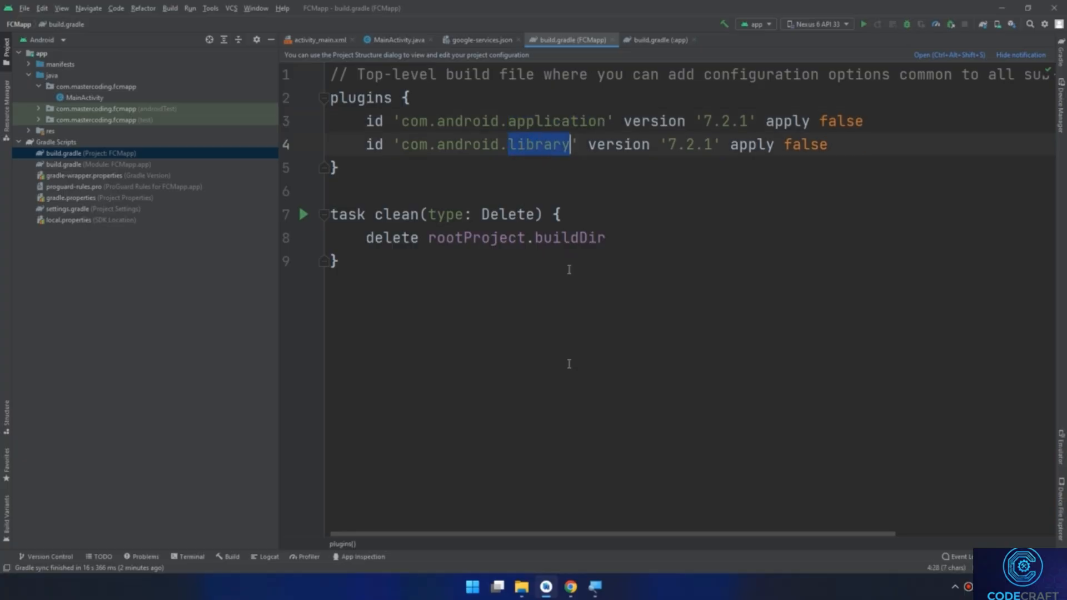
Compare the Firebase console's project-level and app-level Gradle instructions with the build.gradle files in Android Studio
click(571, 586)
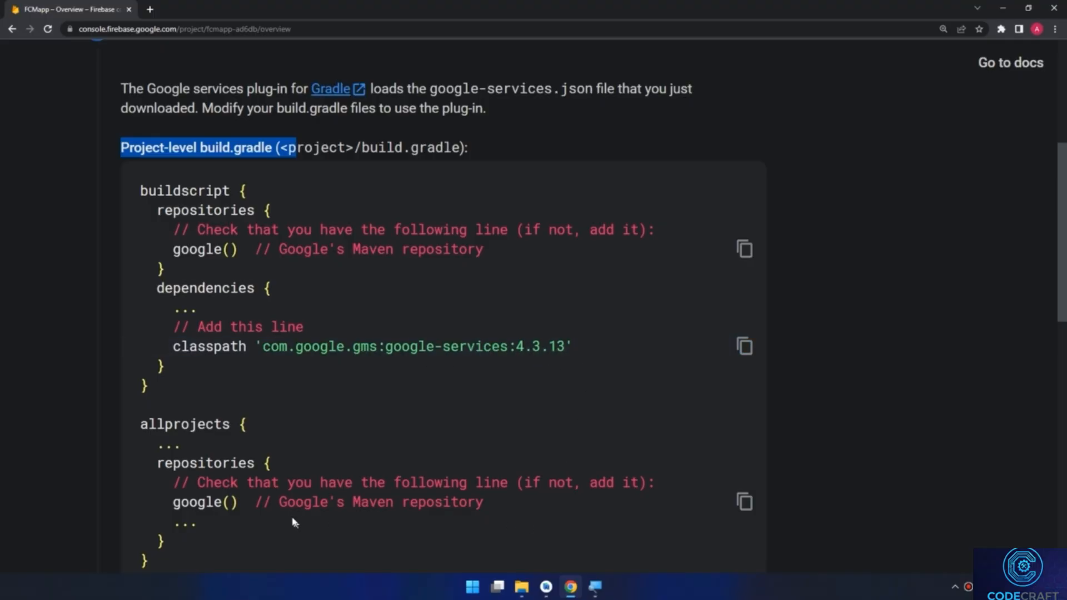
scroll(165, 436, down, 1)
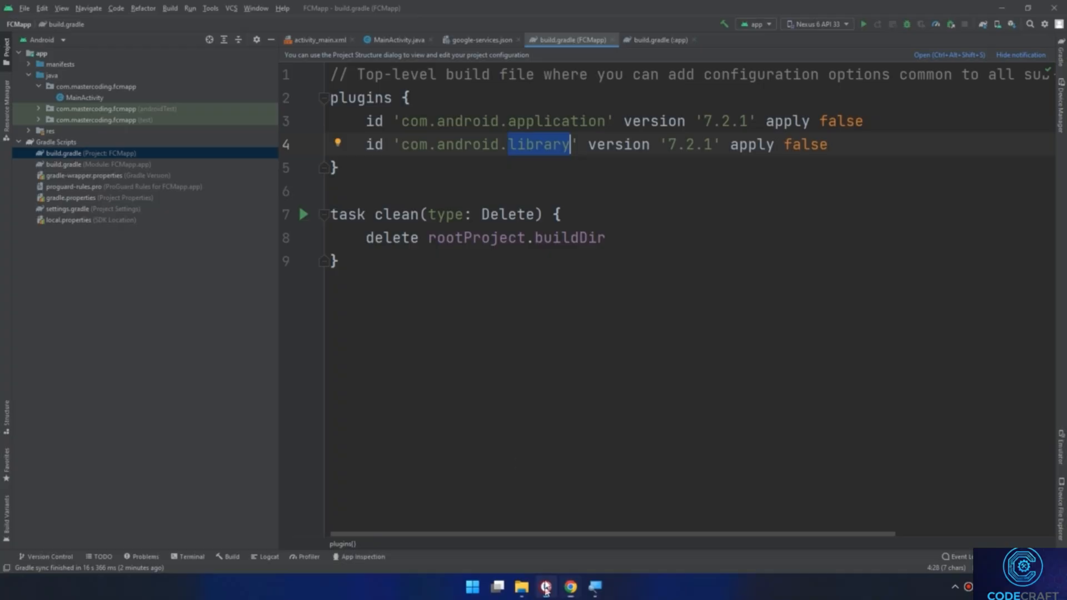
click(546, 586)
double_click(73, 164)
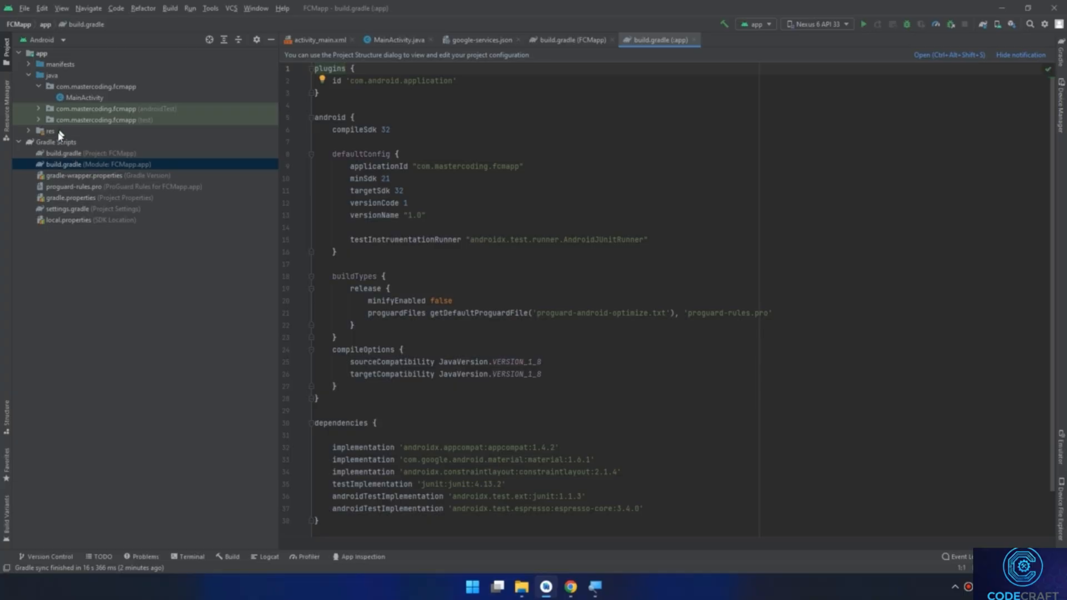
double_click(58, 153)
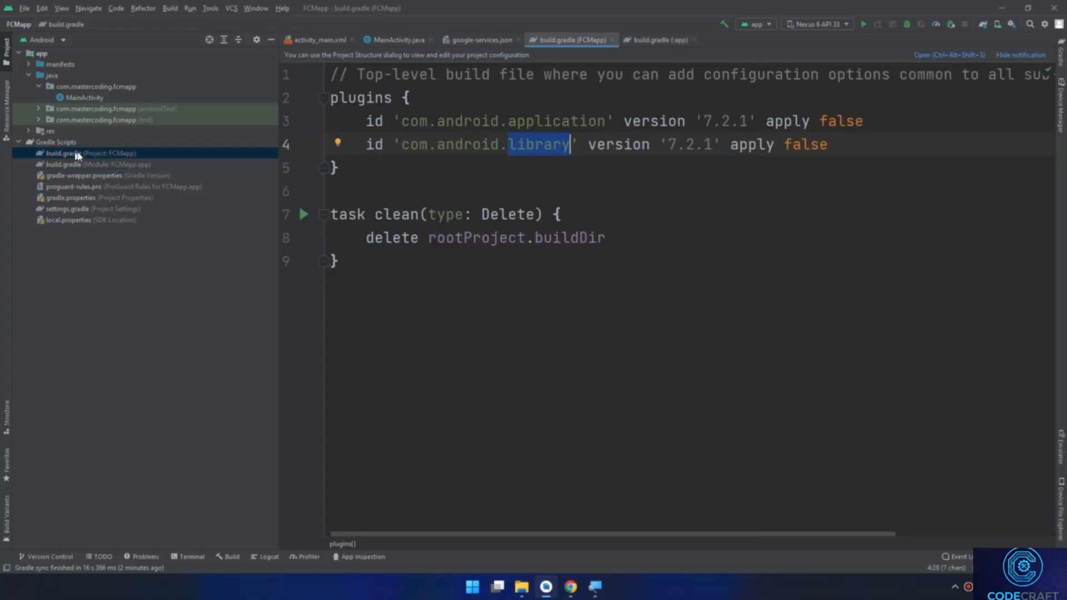
click(570, 586)
scroll(273, 399, down, 4)
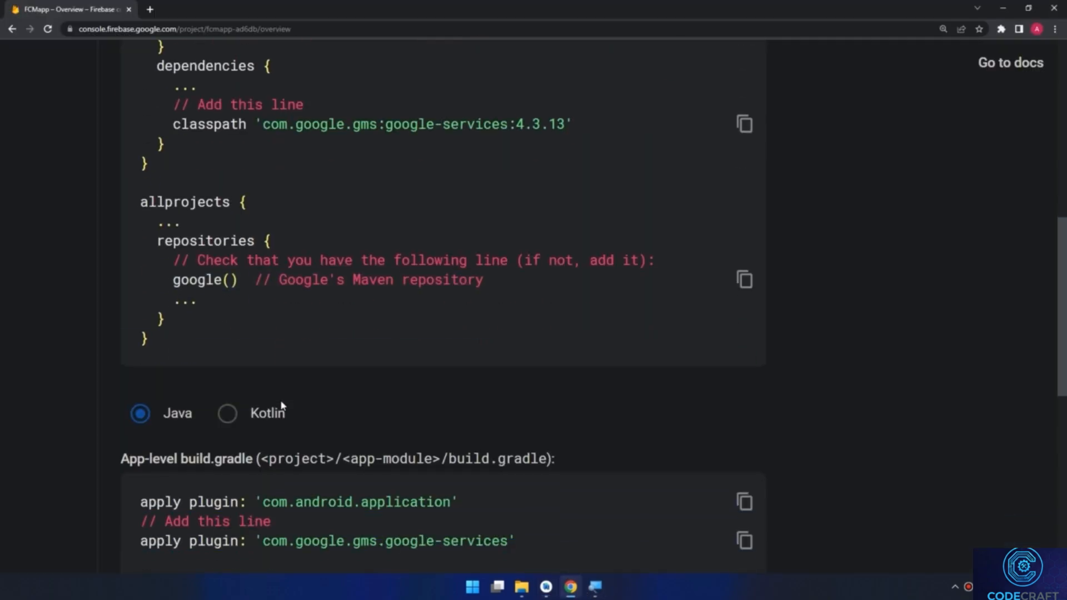
scroll(197, 341, down, 3)
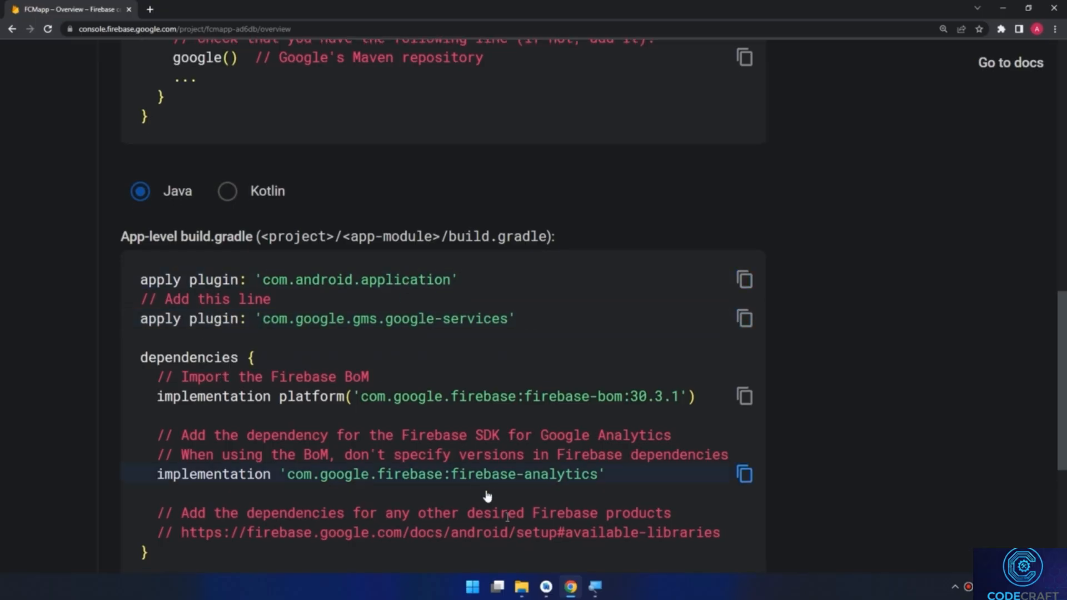
click(547, 587)
double_click(555, 120)
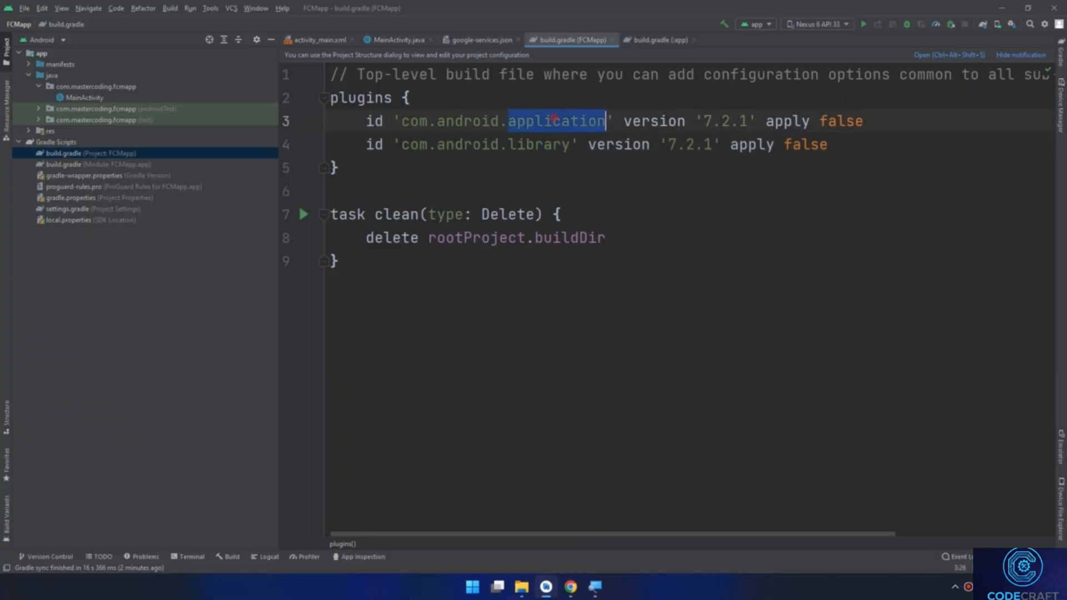
Copy the google-services apply plugin line from the Firebase console and paste it at the end of the project-level build.gradle plugins block
click(571, 586)
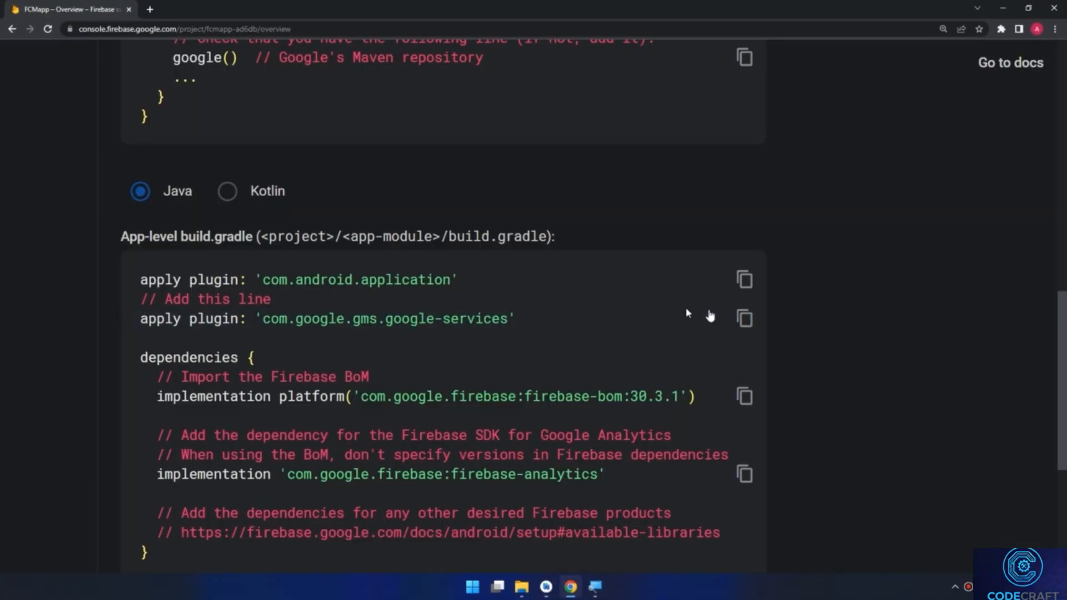
click(745, 320)
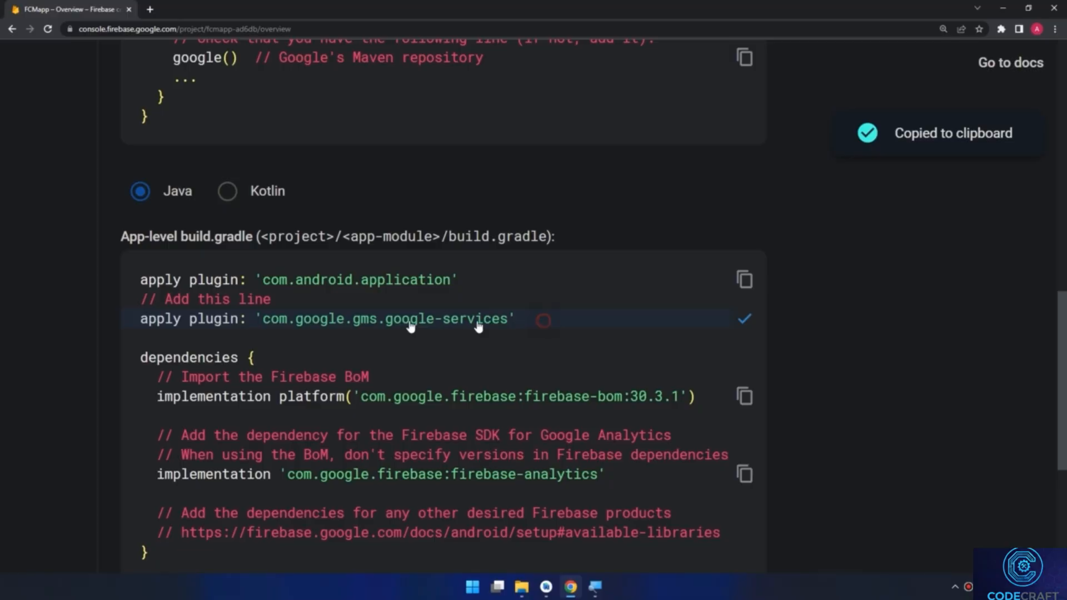
click(549, 508)
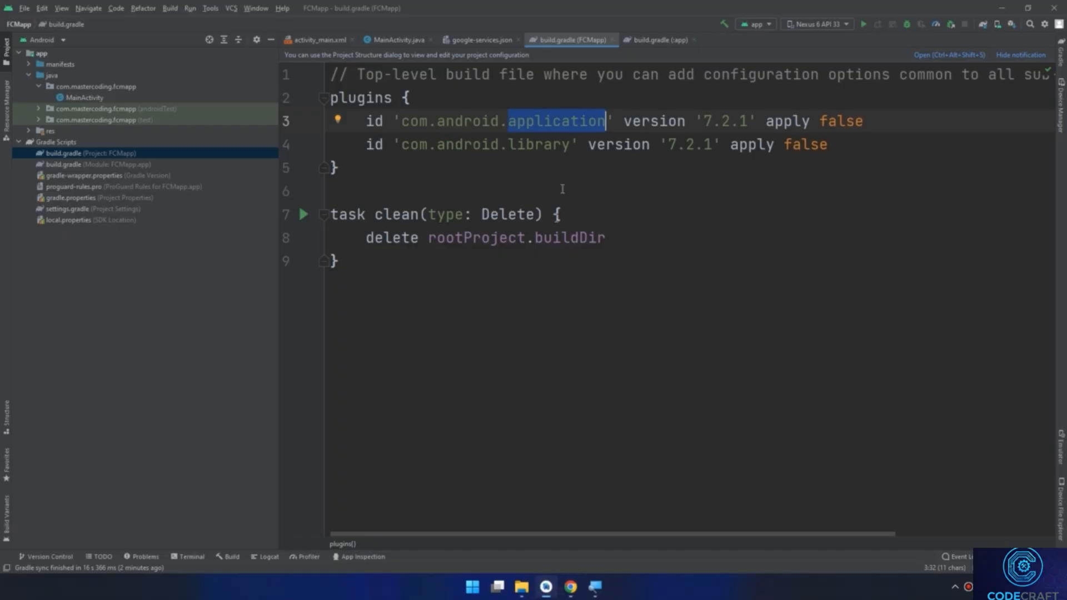
click(940, 143)
key(Return)
key(ctrl+v)
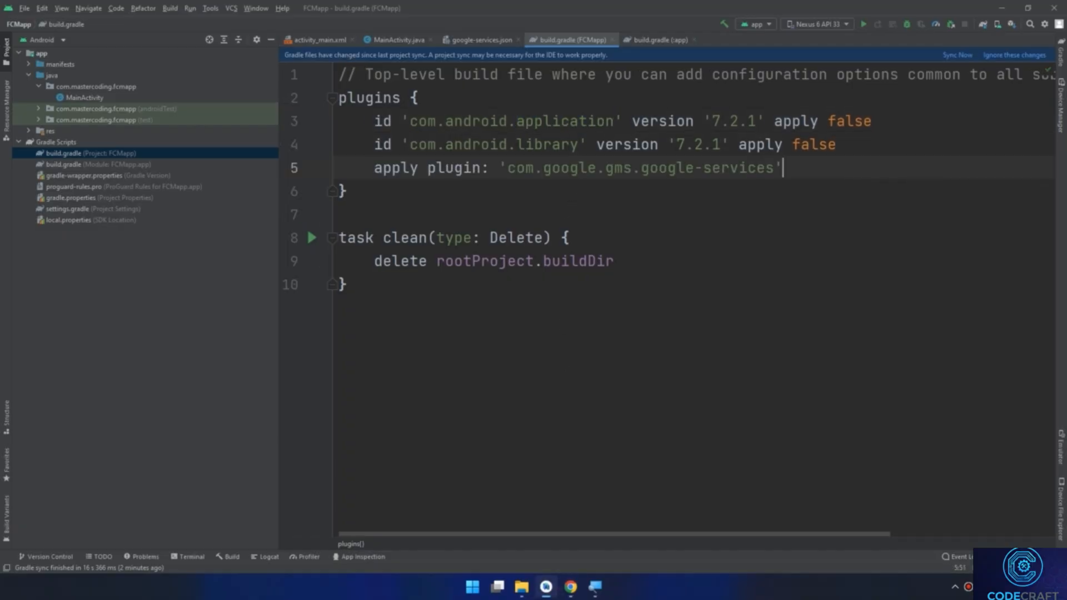
Rewrite the pasted line as id 'com.google.gms.google-services' apply true and sync the Gradle project
drag(487, 169, 374, 168)
text(id)
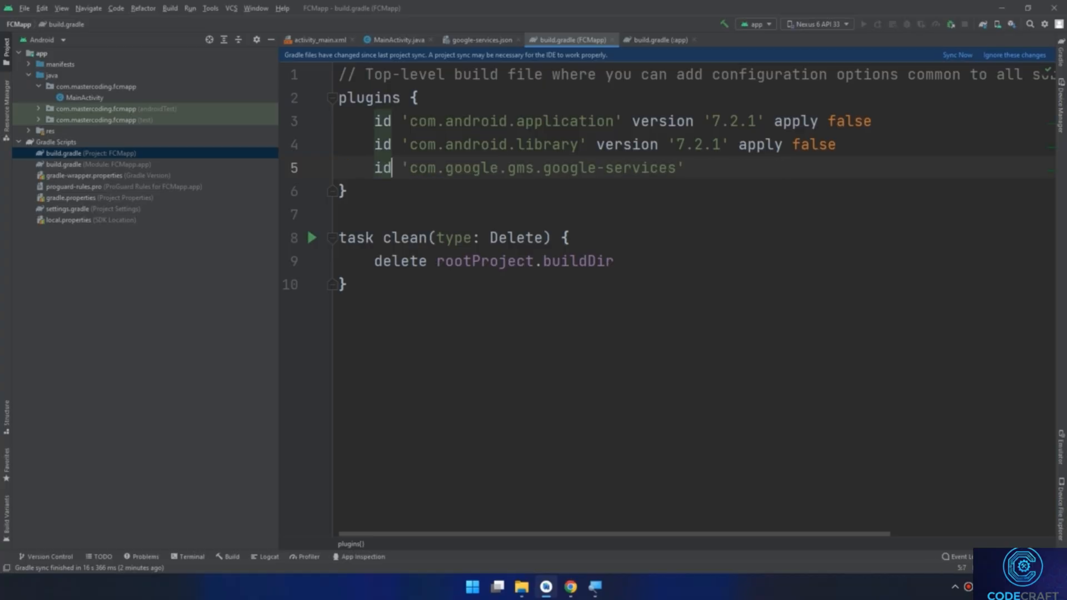
click(737, 170)
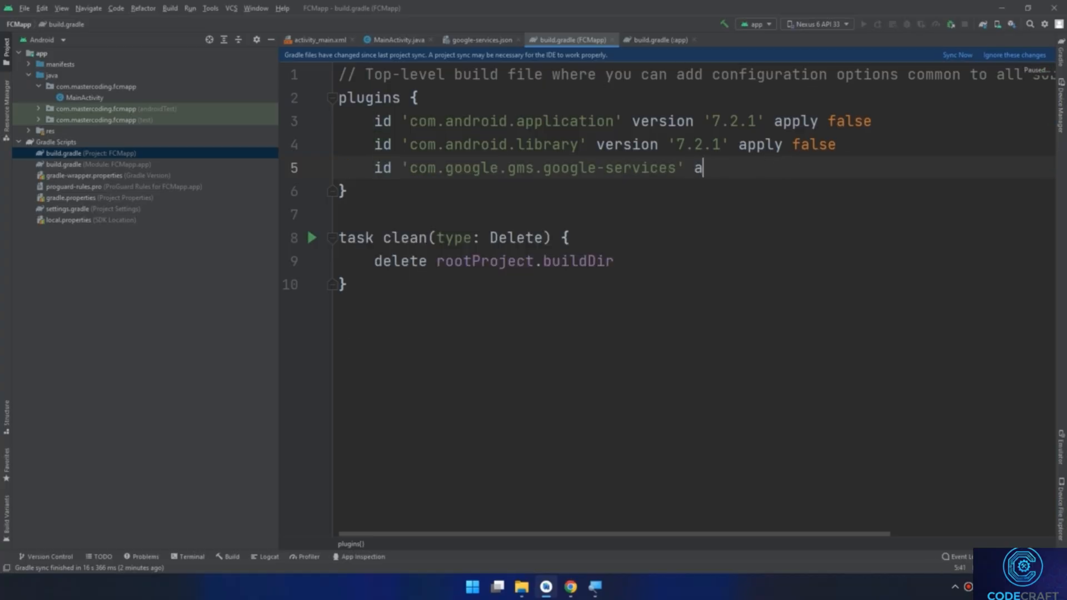
text(apply()
key(BackSpace)
key(BackSpace)
text(tru)
key(Return)
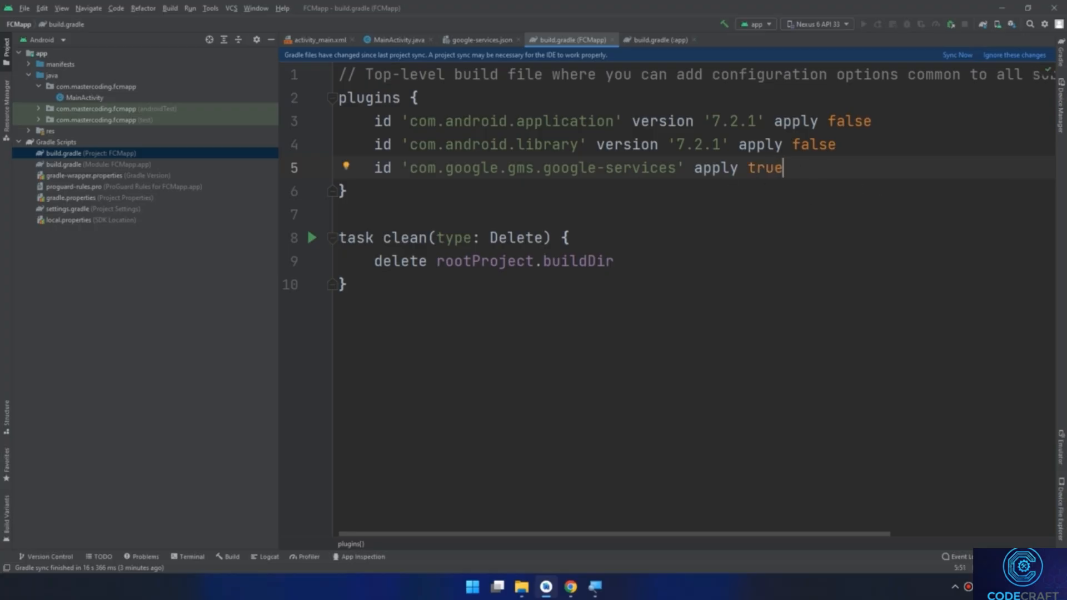
click(507, 323)
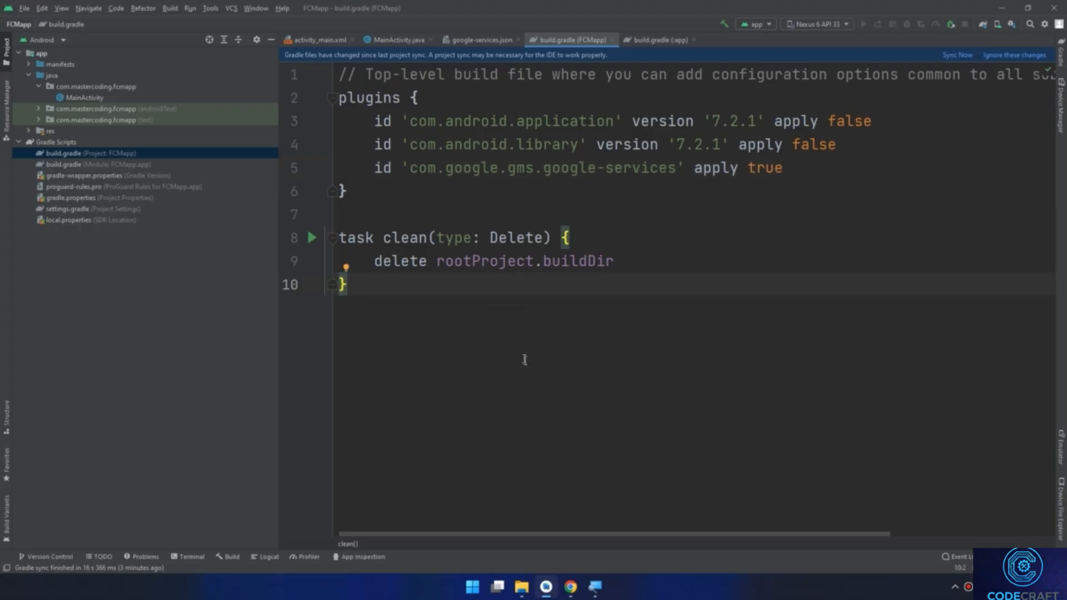
click(957, 55)
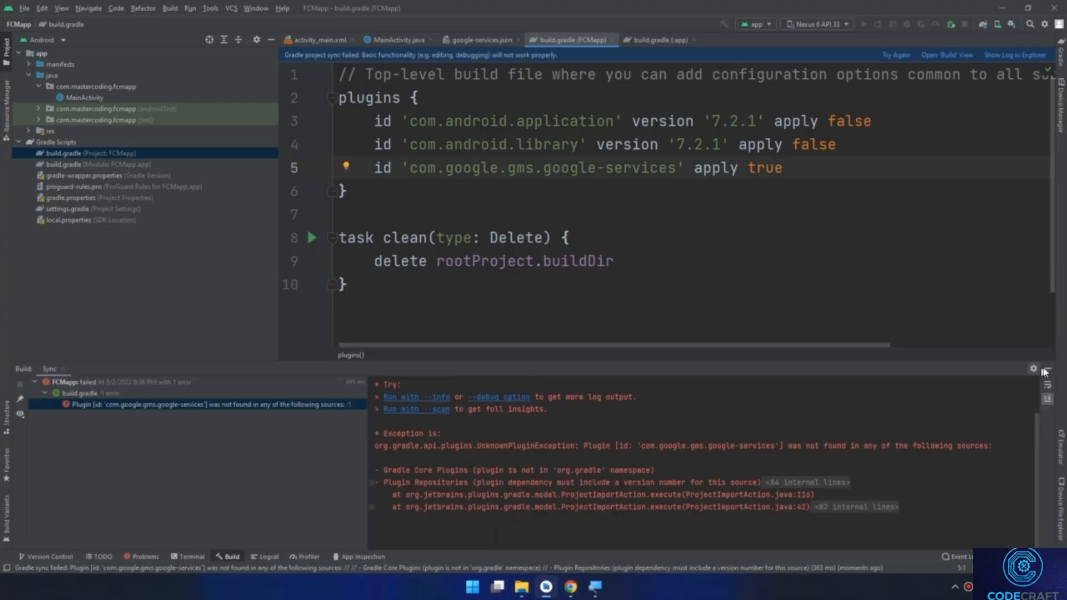
Hide the build output and review the project-level build.gradle instructions in the Firebase console, then return to Android Studio
click(1044, 371)
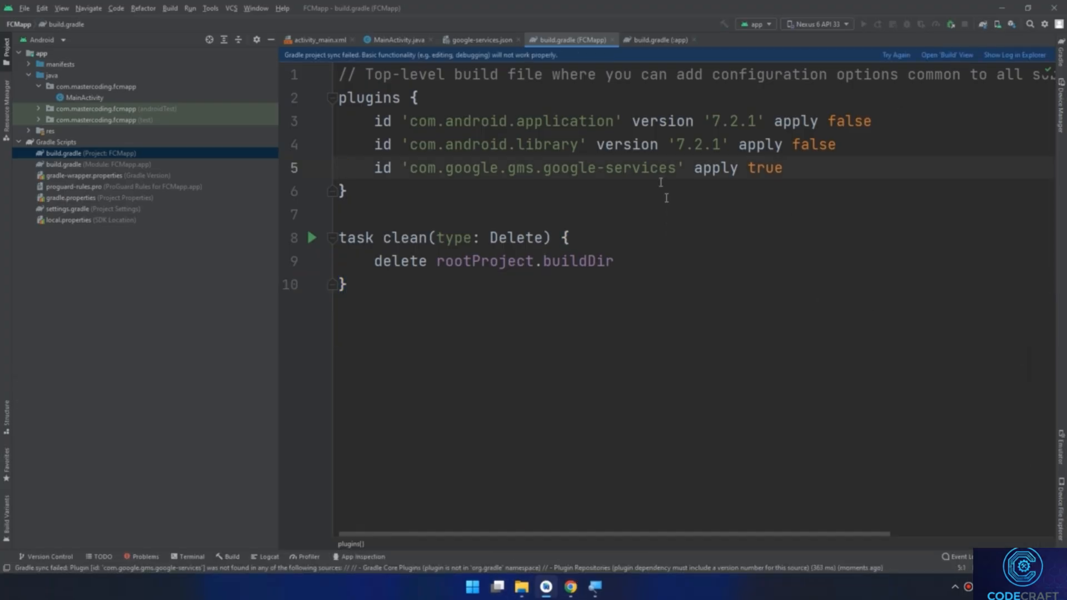
click(576, 588)
scroll(307, 249, up, 5)
scroll(259, 399, up, 3)
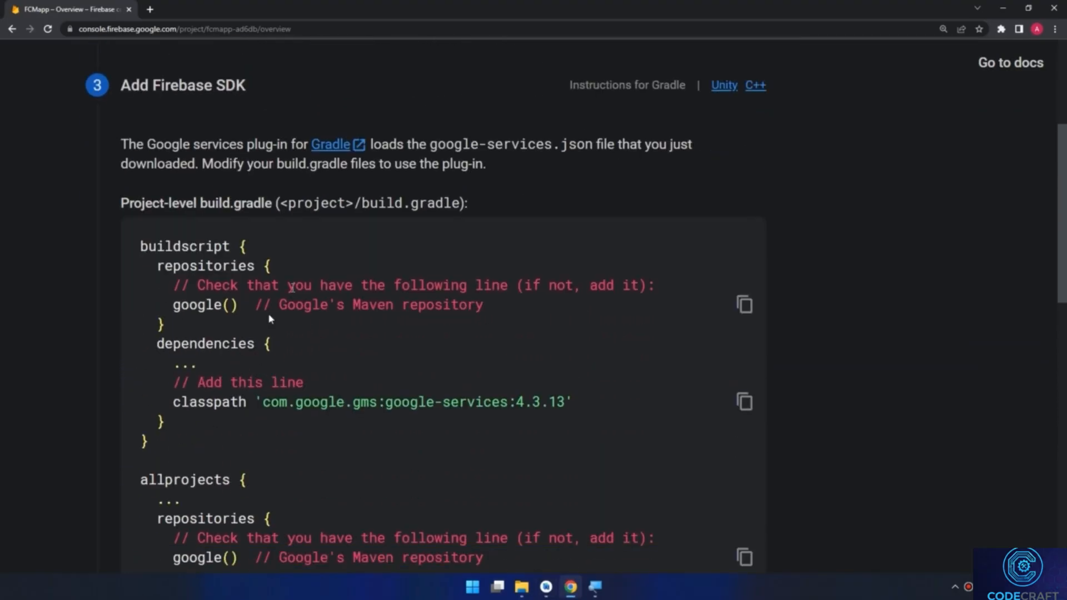
key(alt+Tab)
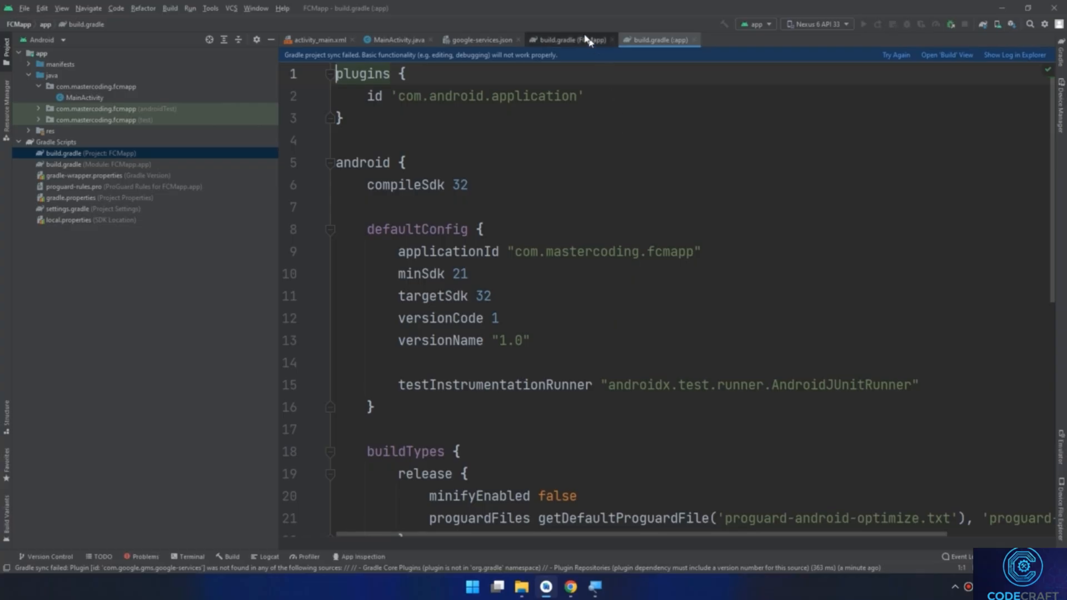
Move the google-services plugin line from the project-level build.gradle to a new line after 'com.android.application' in the app-level plugins block
click(572, 40)
drag(785, 168, 357, 168)
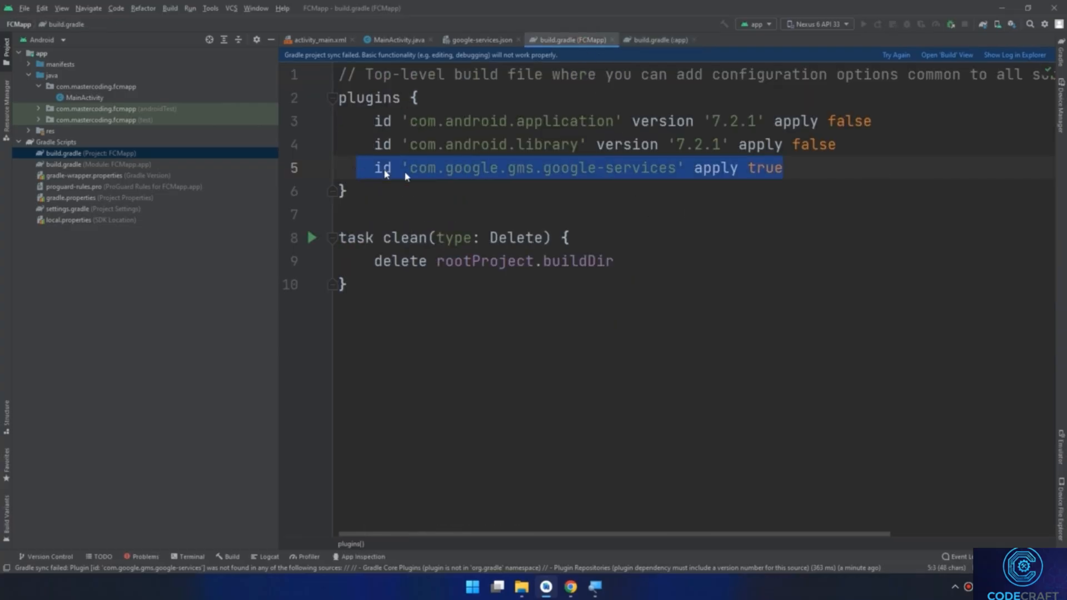
key(ctrl+x)
click(660, 40)
click(632, 104)
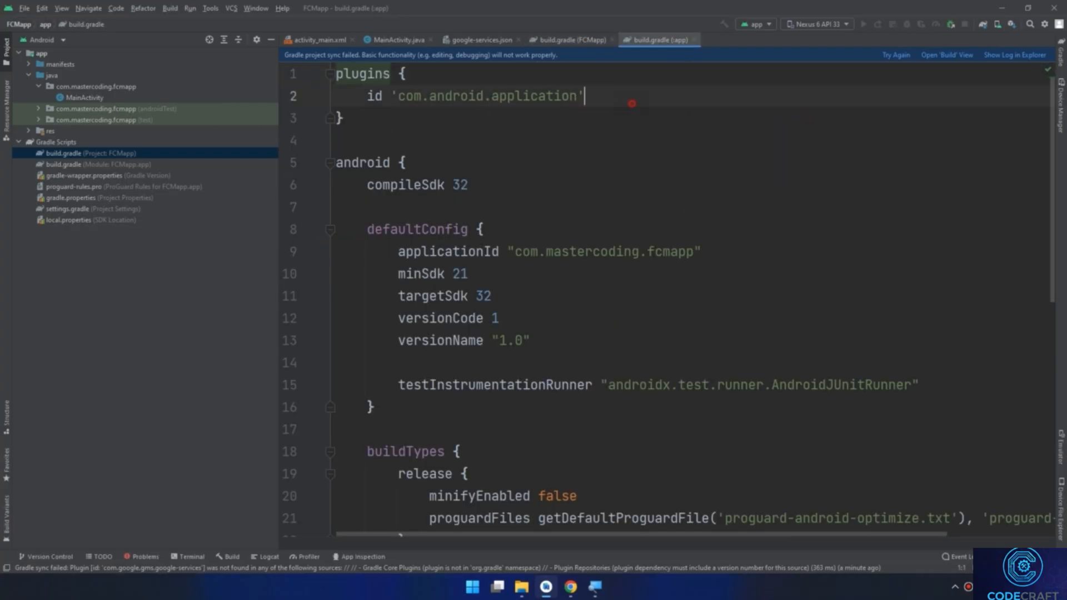
key(Return)
key(ctrl+v)
Trim the pasted line to id 'com.google.gms.google-services' by removing apply true, and retry the Gradle sync
key(BackSpace)
key(BackSpace)
key(BackSpace)
key(BackSpace)
key(BackSpace)
key(BackSpace)
key(BackSpace)
key(BackSpace)
click(895, 55)
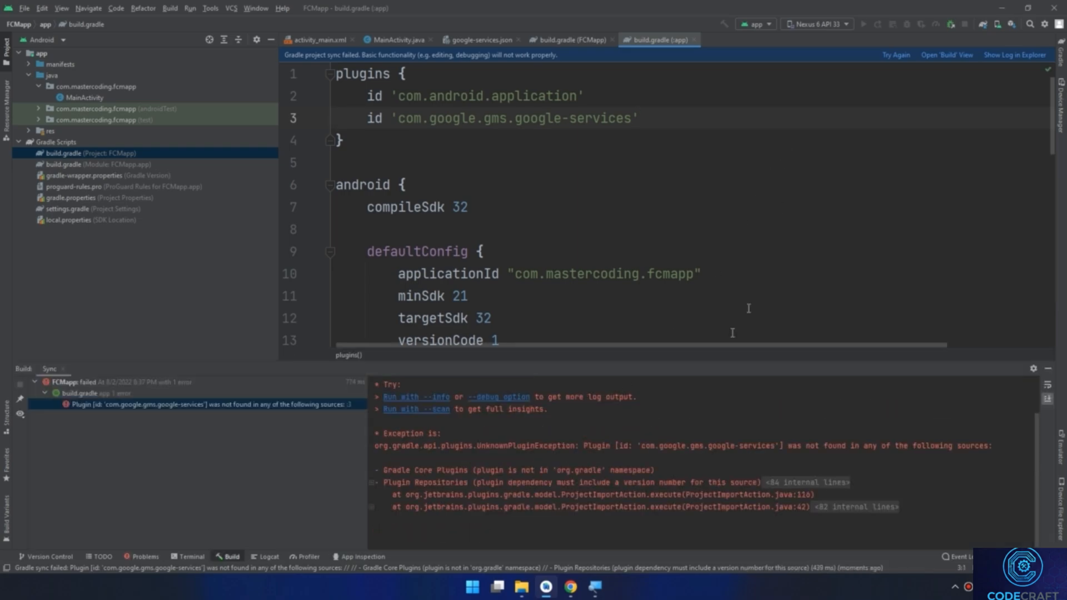
Copy the firebase-bom:30.3.1 platform dependency from the Firebase console and paste it at the end of the app-level dependencies block
click(571, 587)
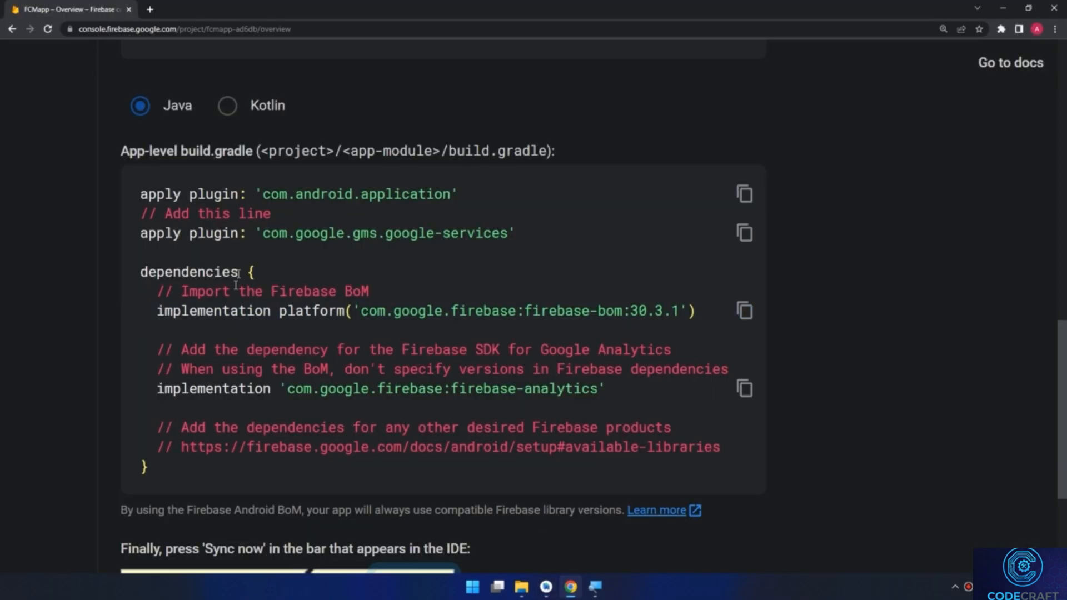
click(745, 311)
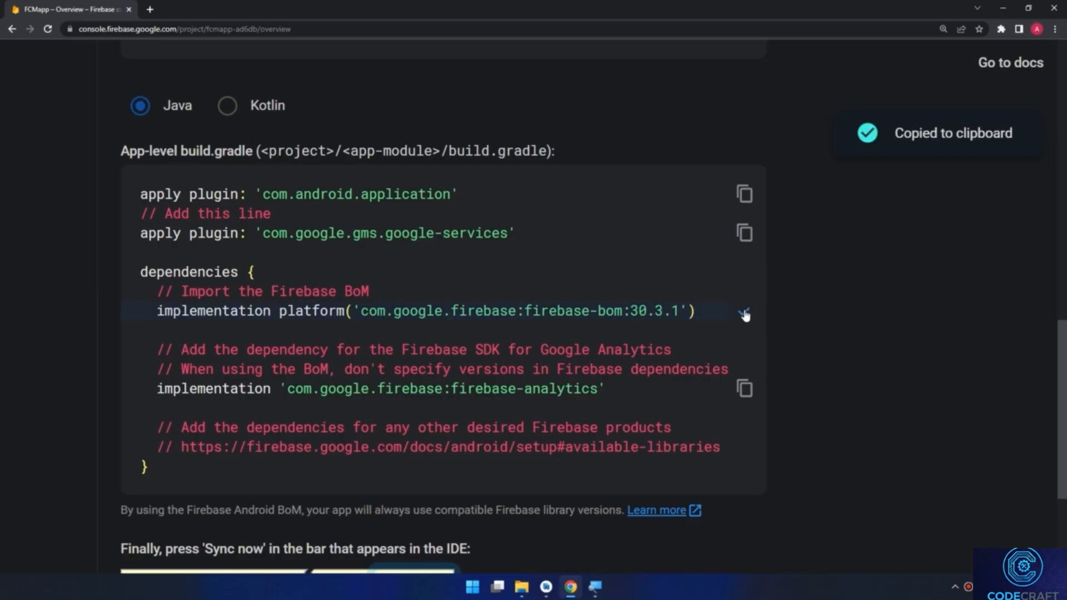
click(547, 584)
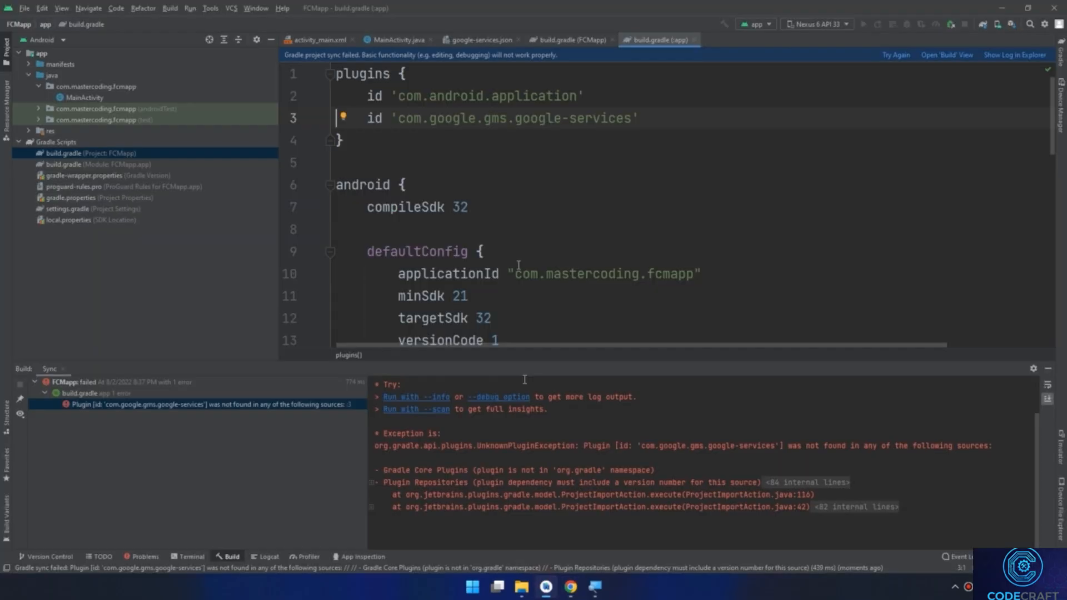
scroll(585, 260, down, 10)
click(947, 300)
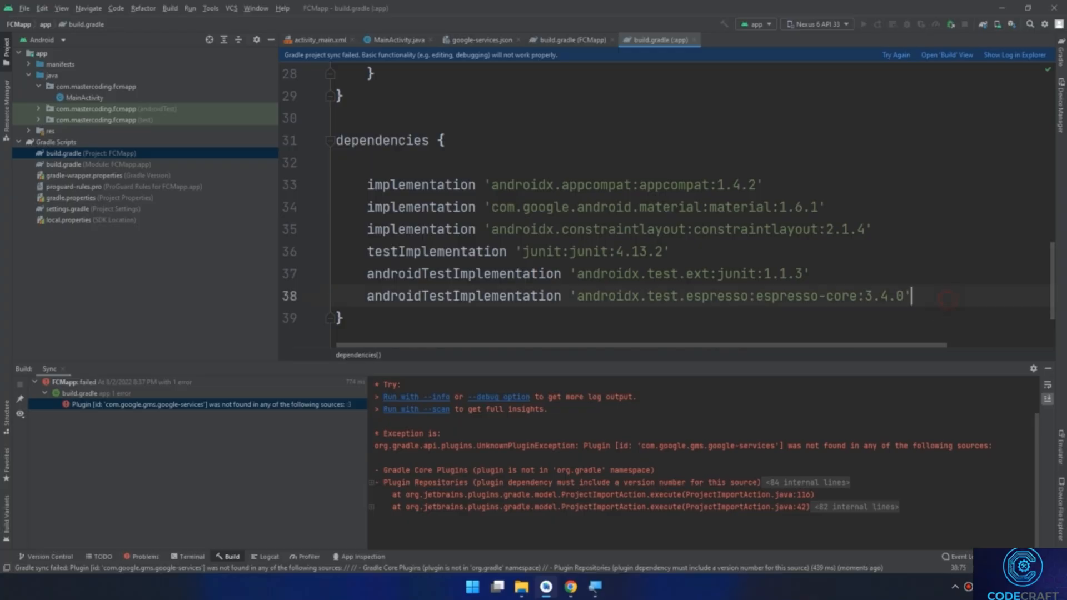
key(Return)
key(Return)
key(ctrl+v)
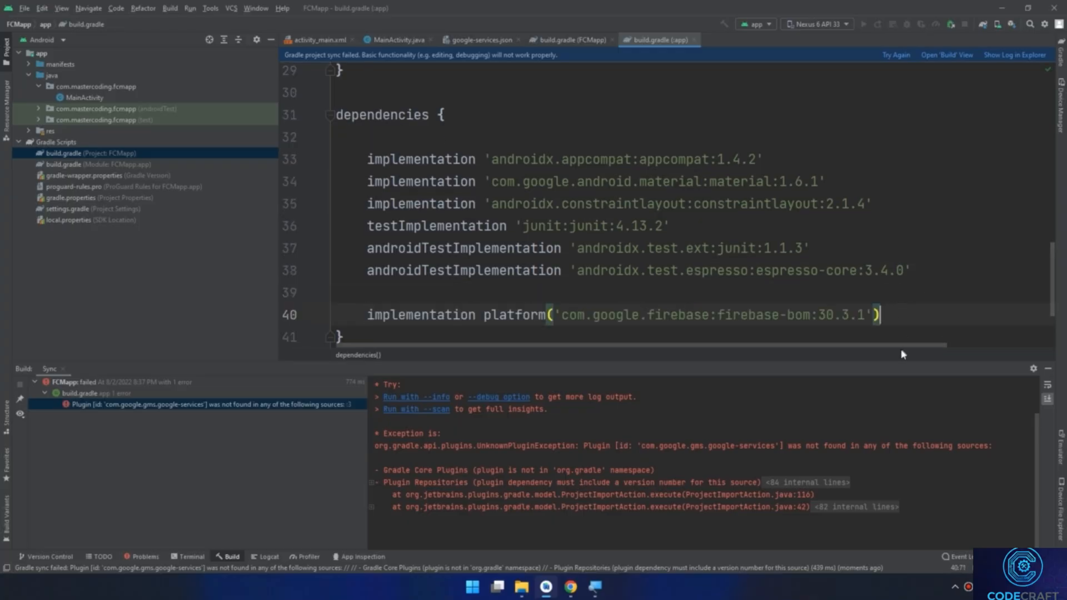
click(1048, 368)
Copy the firebase-analytics implementation line from the Firebase console and paste it below the Firebase BoM dependency
key(alt+Tab)
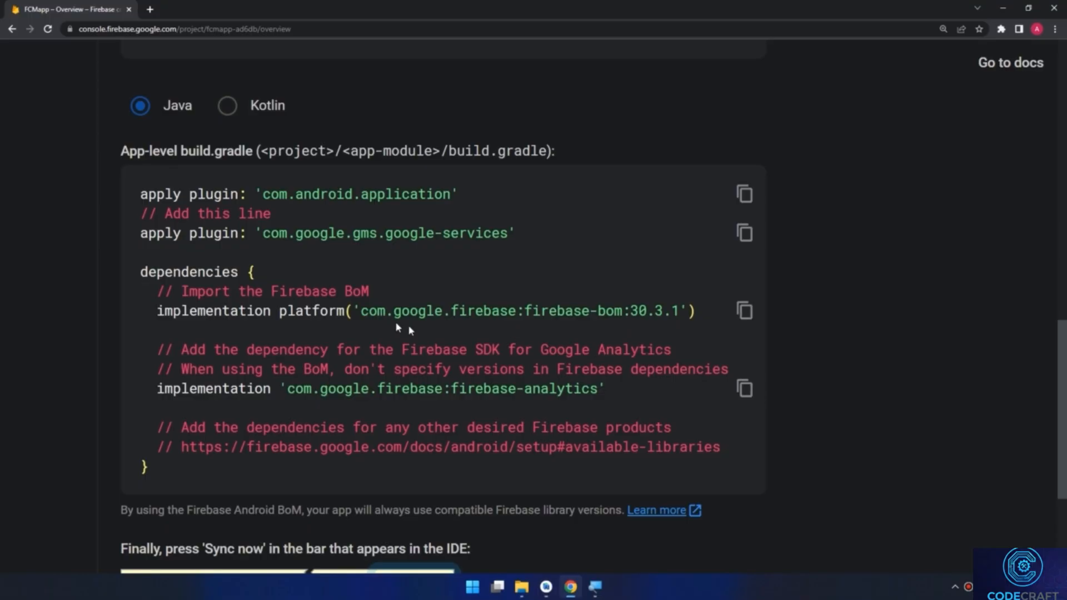
click(745, 389)
click(744, 389)
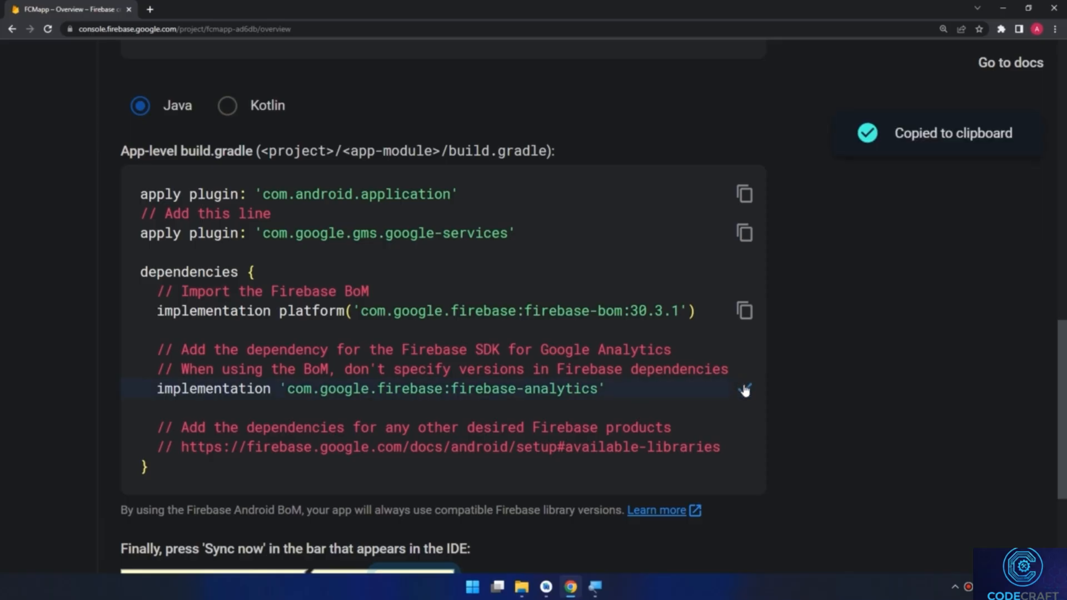
key(alt+Tab)
key(Return)
key(ctrl+v)
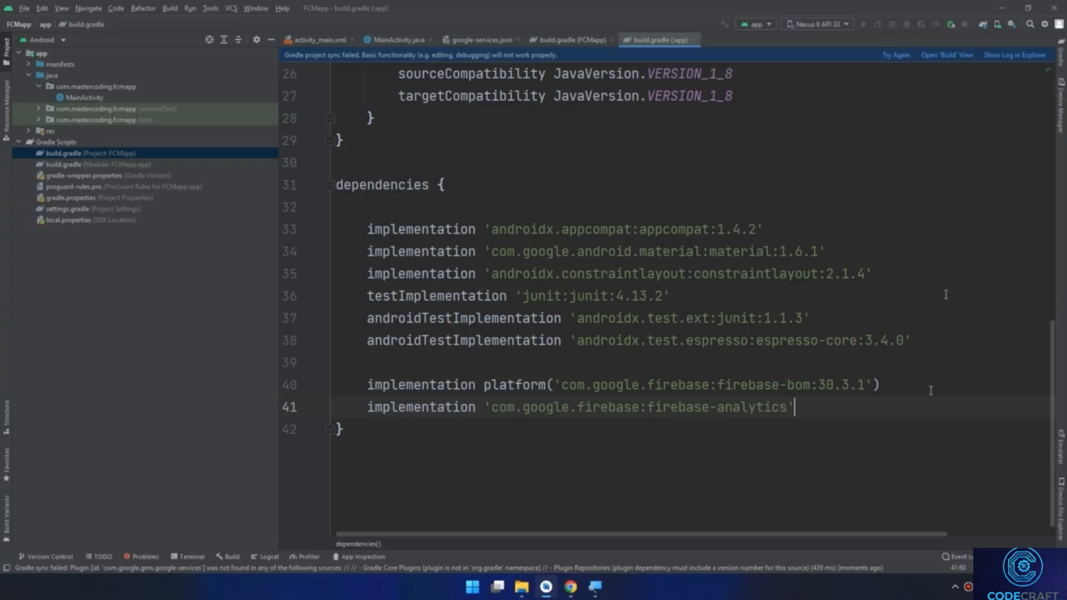
Compare the Firebase console's app-level Gradle instructions with the app-level and project-level build.gradle files in Android Studio
key(alt+Tab)
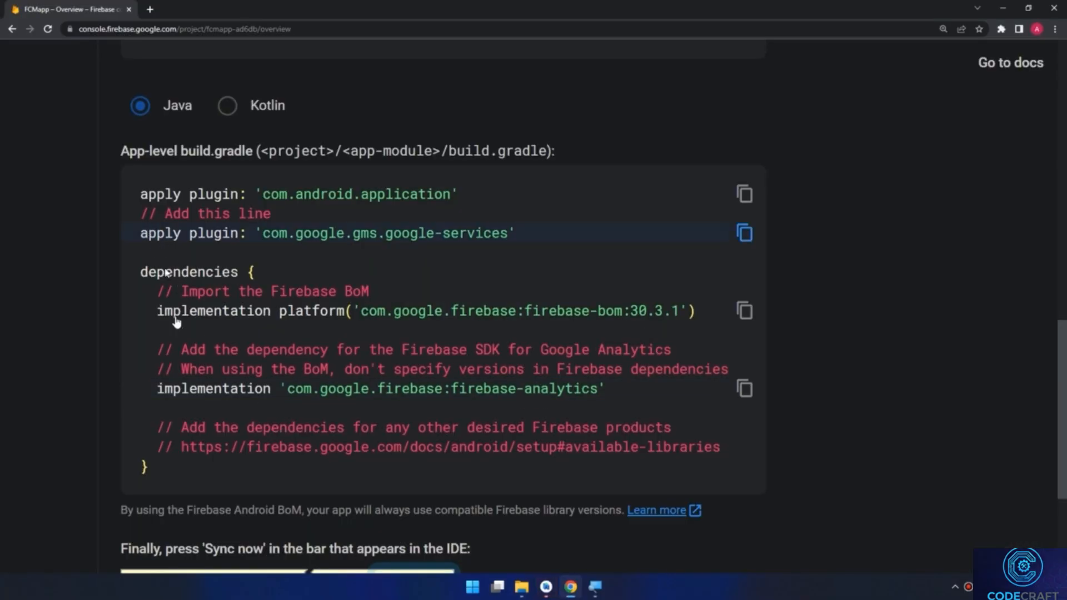
scroll(175, 319, down, 4)
scroll(189, 333, up, 3)
scroll(189, 340, up, 2)
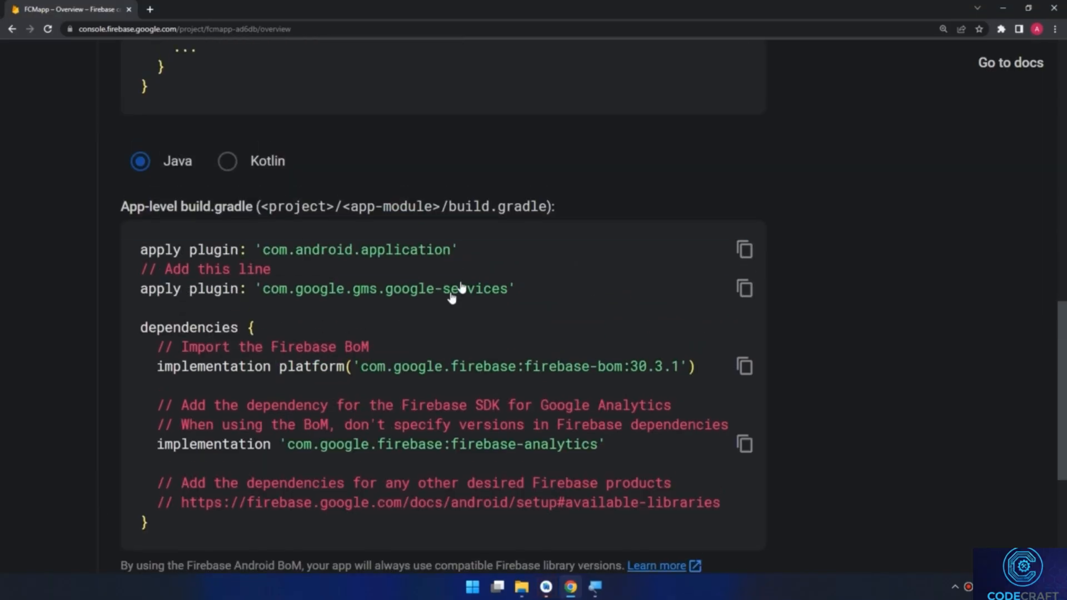
key(alt+Tab)
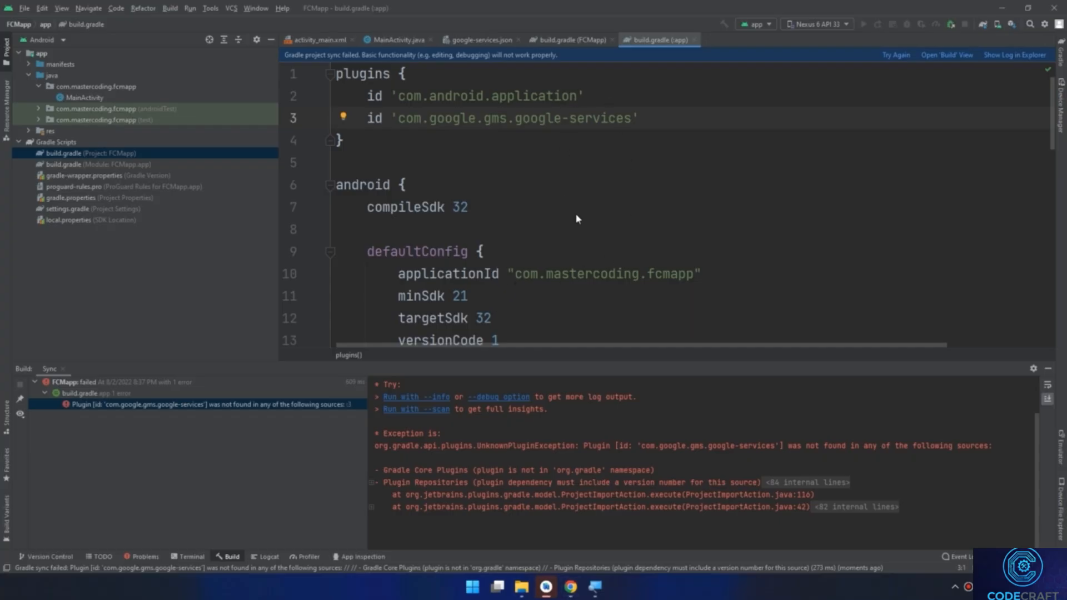
click(563, 39)
click(1048, 367)
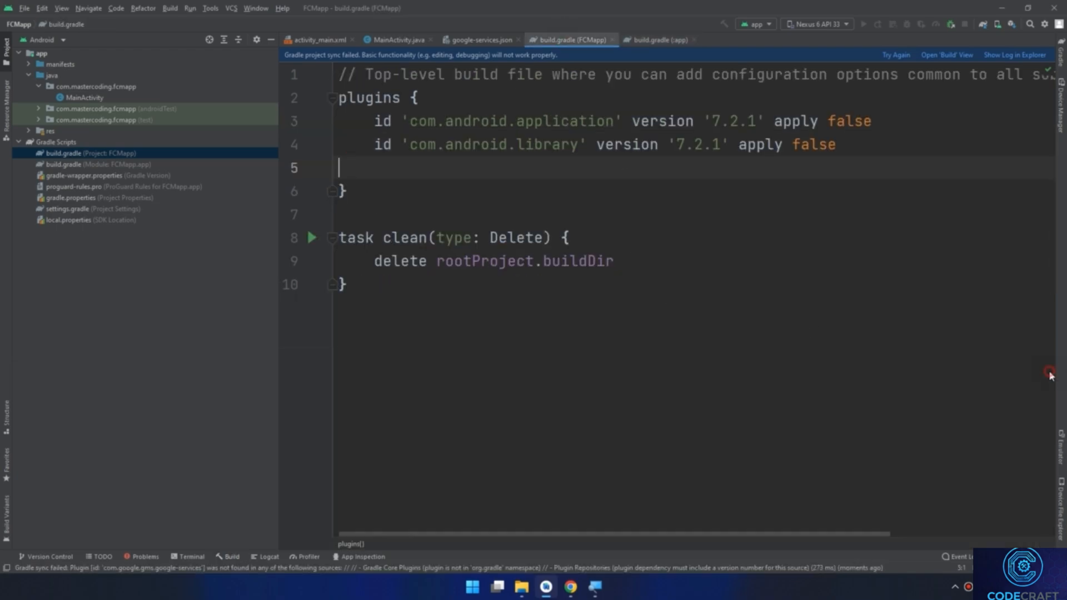
Copy the buildscript block from the Firebase console's project-level instructions and paste it at the start of the project-level build.gradle
key(alt+Tab)
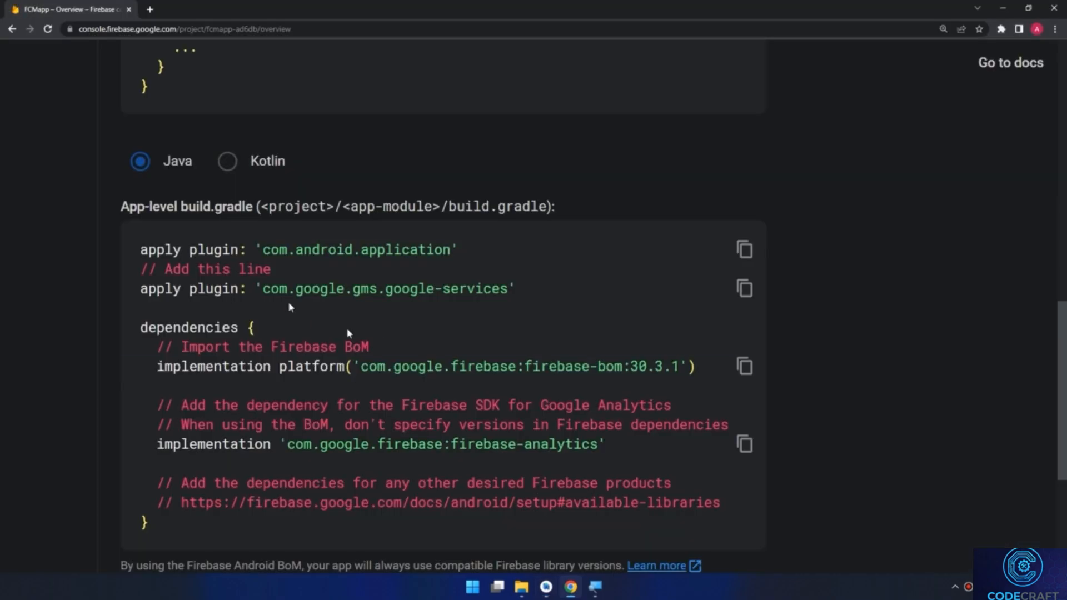
scroll(242, 287, up, 7)
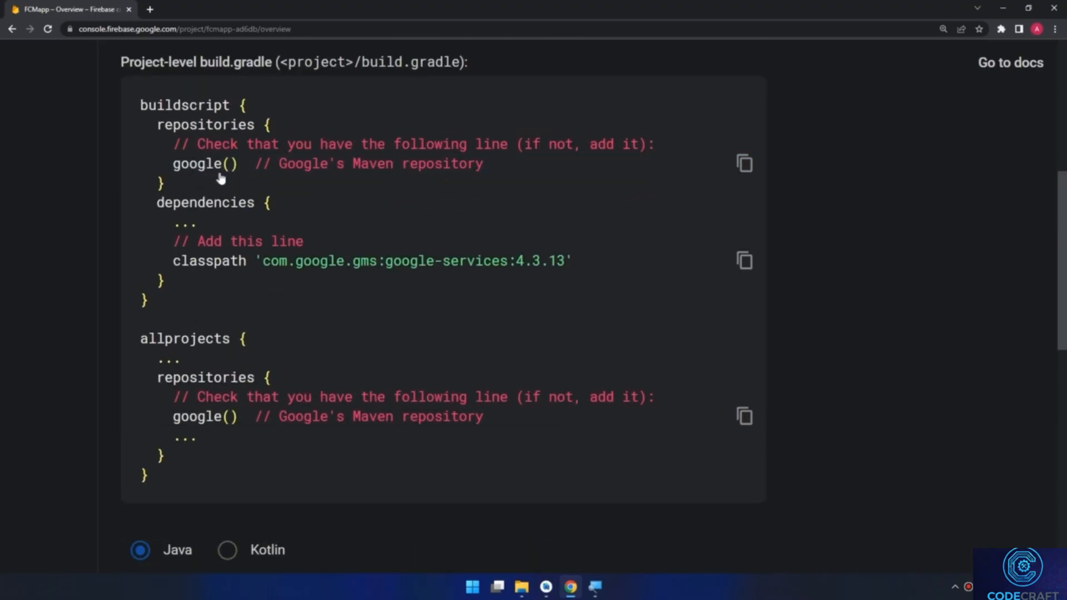
triple_click(651, 265)
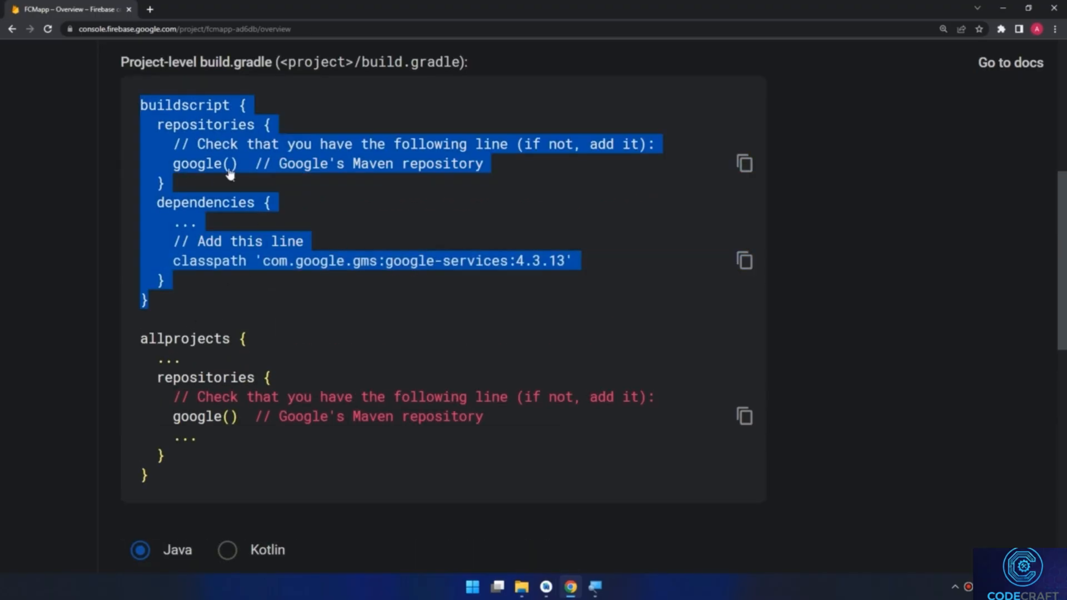
right_click(216, 153)
click(546, 587)
click(341, 74)
key(Return)
key(Return)
key(Return)
key(Return)
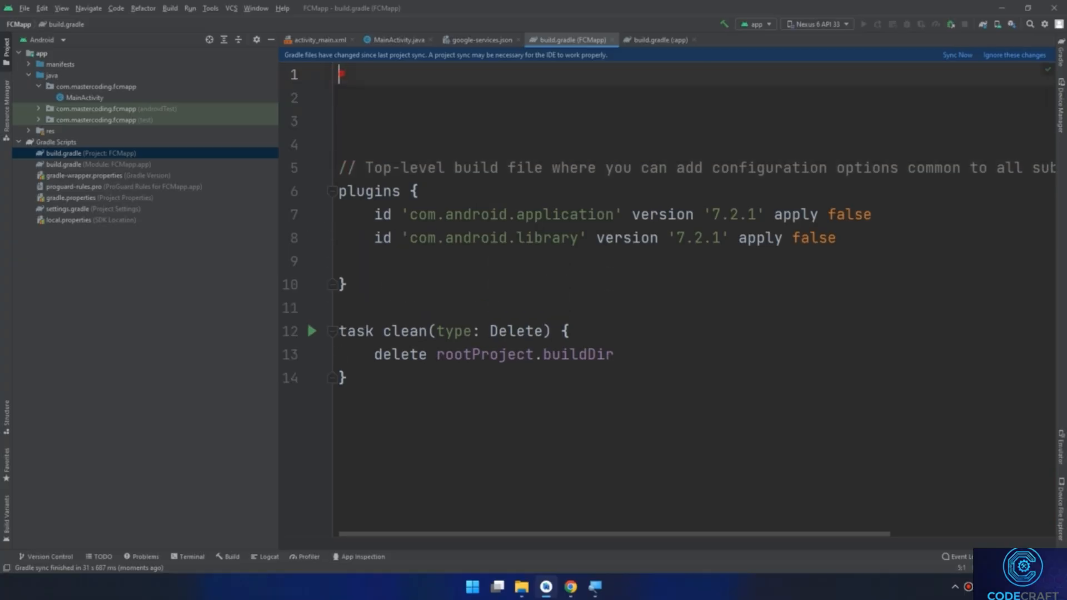
key(ctrl+v)
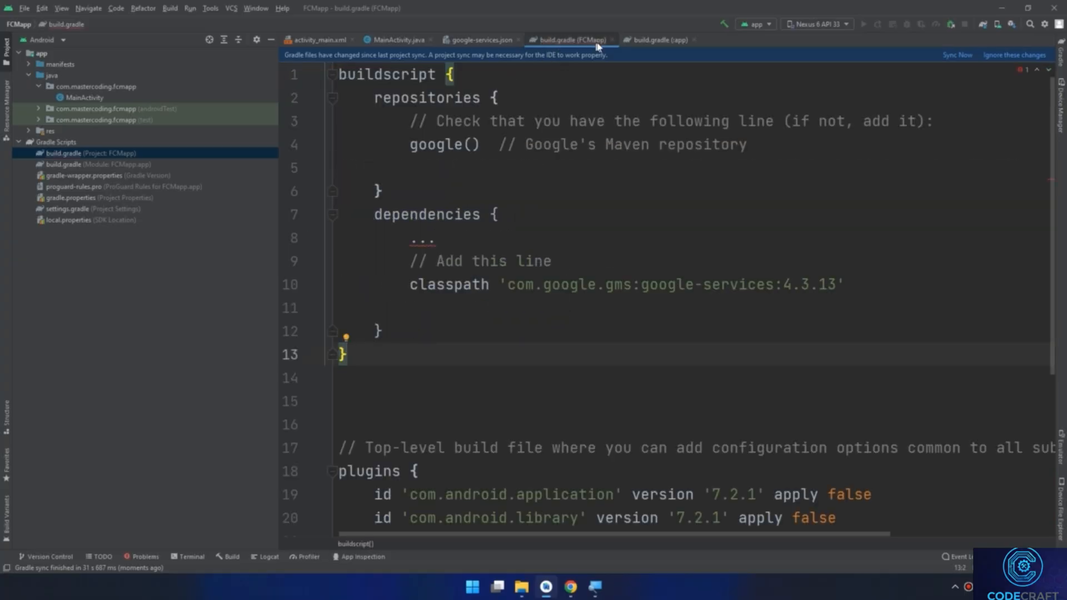
Remove the extra blank lines below the buildscript block and the ... placeholder from its dependencies, and sync the project
click(357, 415)
key(BackSpace)
key(BackSpace)
click(437, 239)
key(BackSpace)
key(BackSpace)
key(BackSpace)
key(BackSpace)
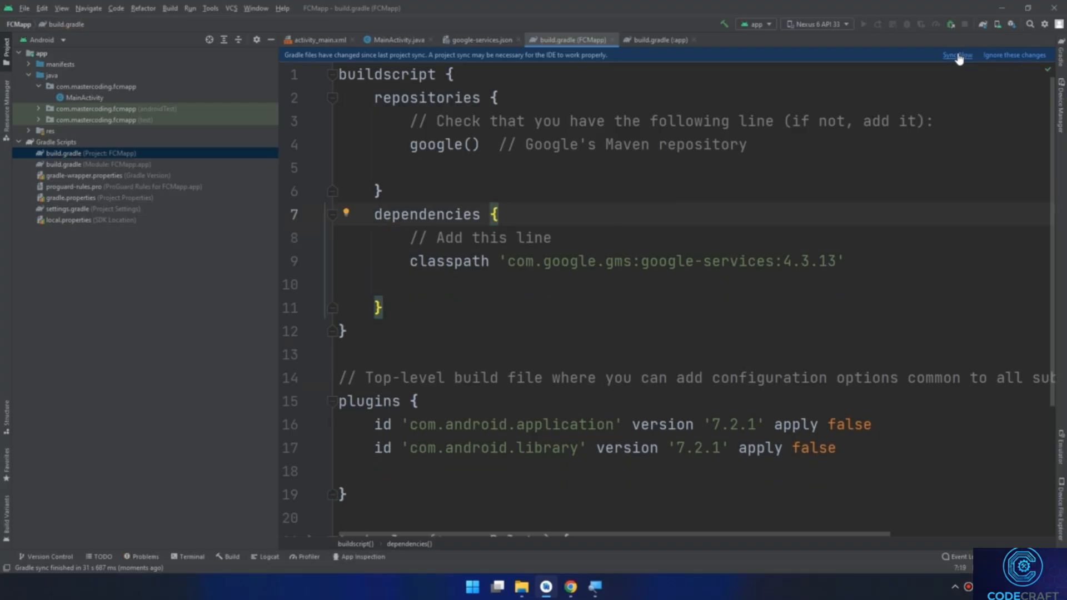
click(958, 55)
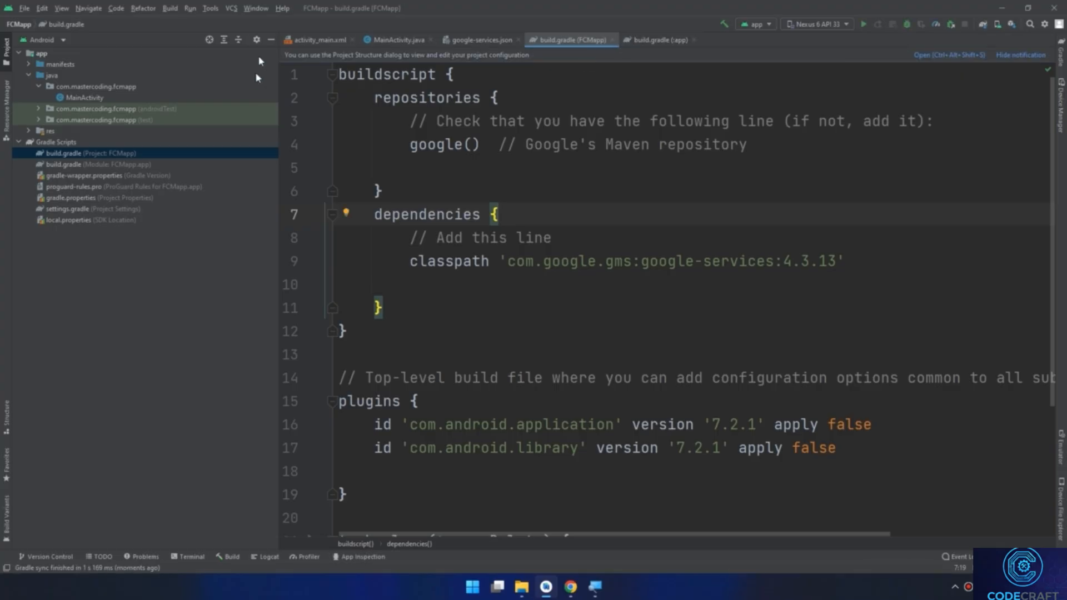
Hide the project tree and review the app-level build.gradle, highlighting its google-services plugin line
click(271, 41)
click(384, 40)
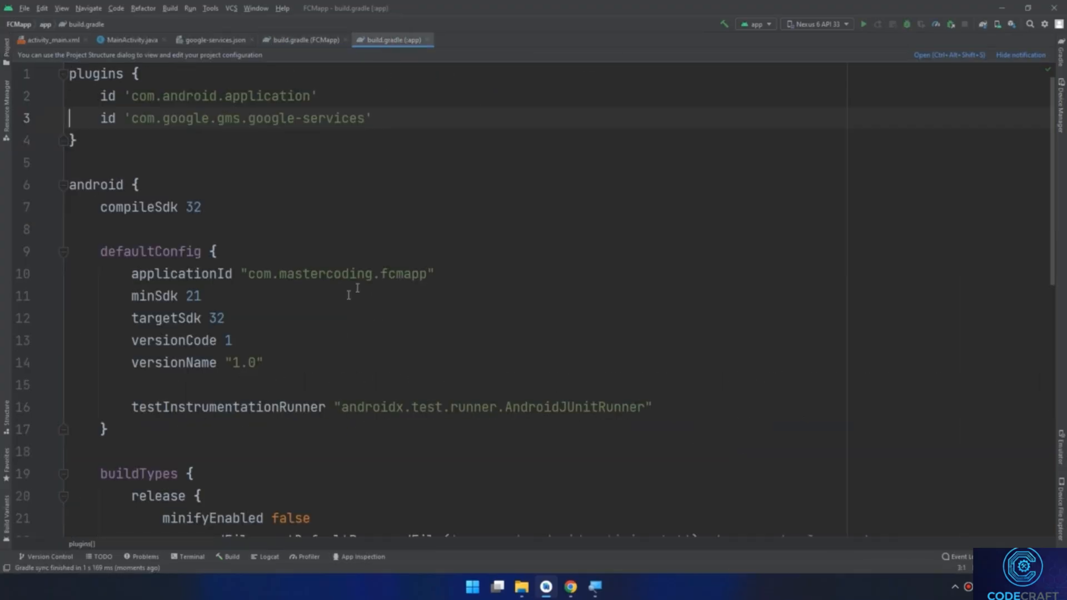
scroll(336, 334, down, 7)
scroll(277, 357, up, 7)
drag(84, 118, 372, 117)
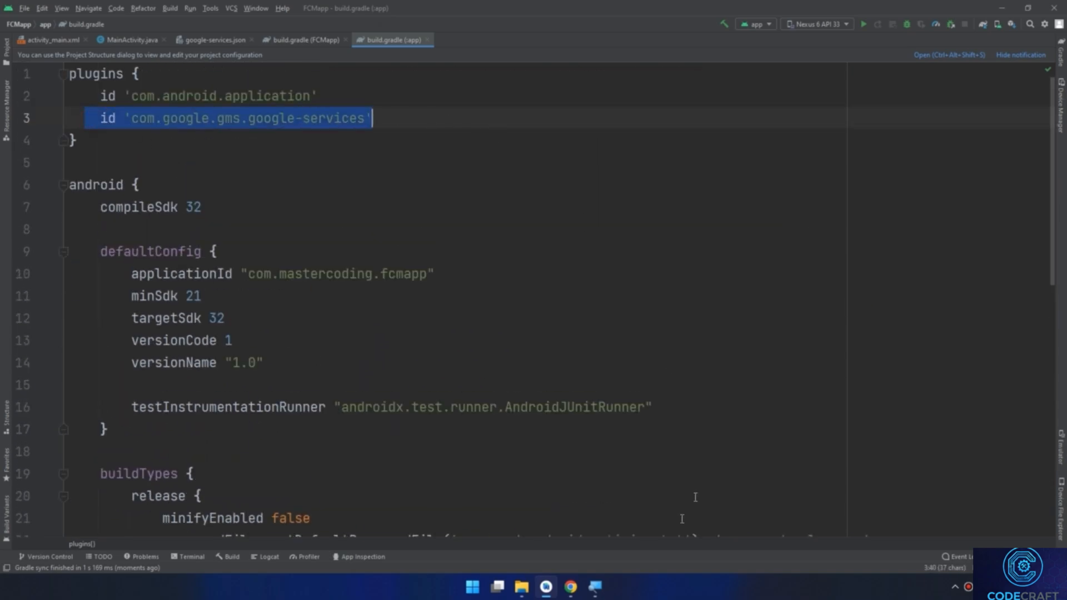
Check the google-services plugin line in Android Studio against the project-level and app-level instructions in the Firebase console
click(580, 585)
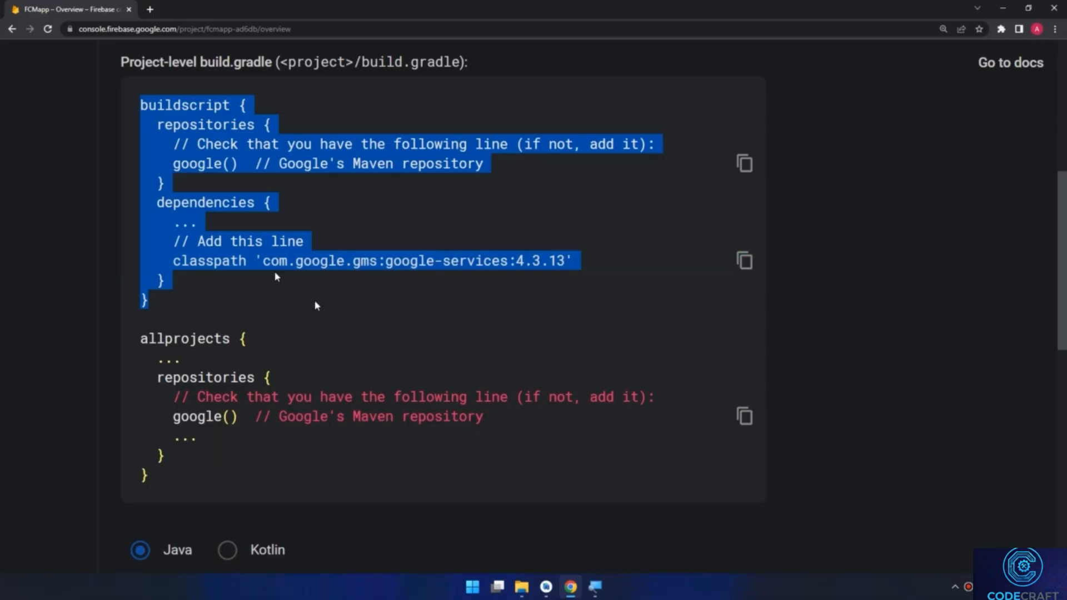
scroll(232, 119, up, 5)
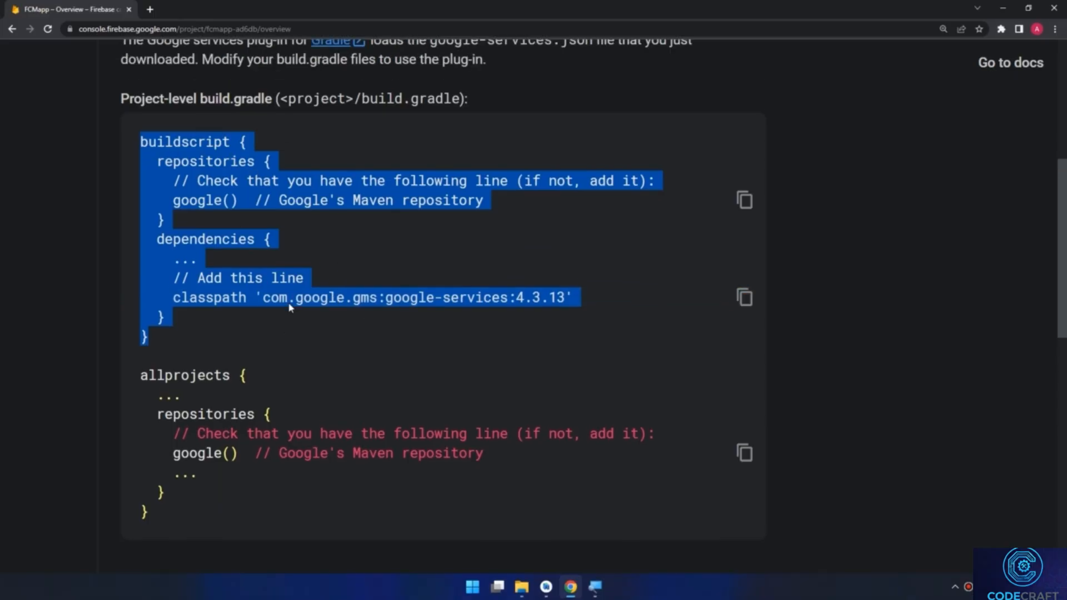
scroll(210, 295, down, 7)
scroll(210, 255, down, 7)
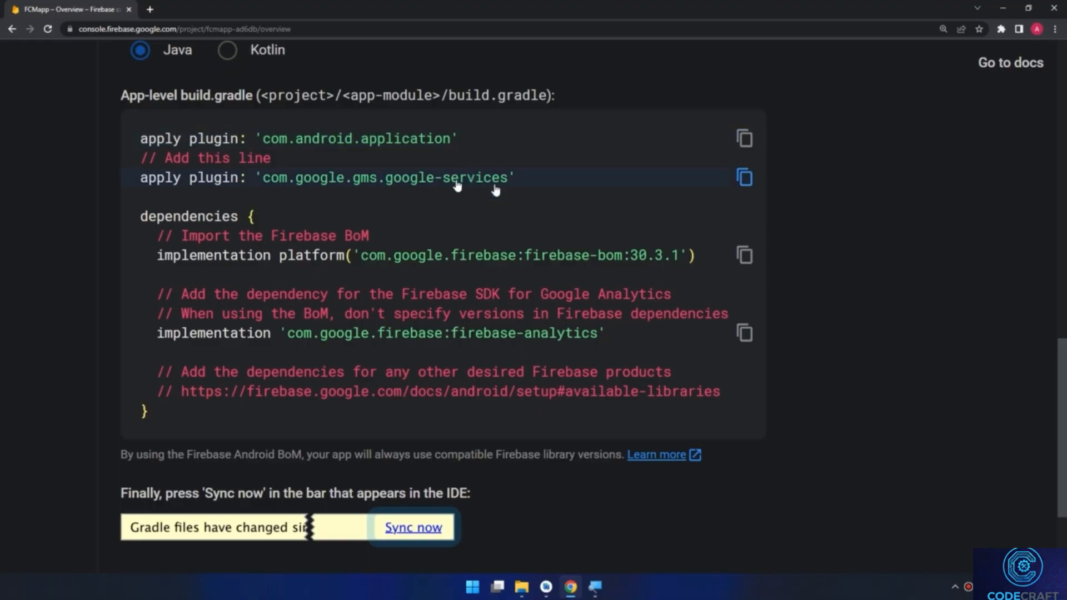
click(547, 587)
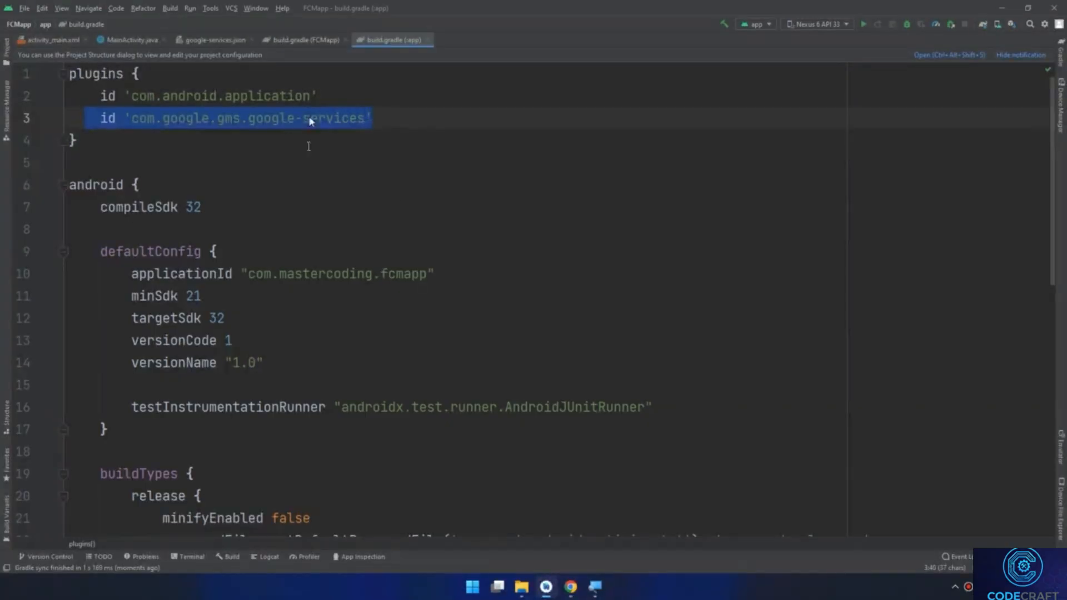
click(545, 588)
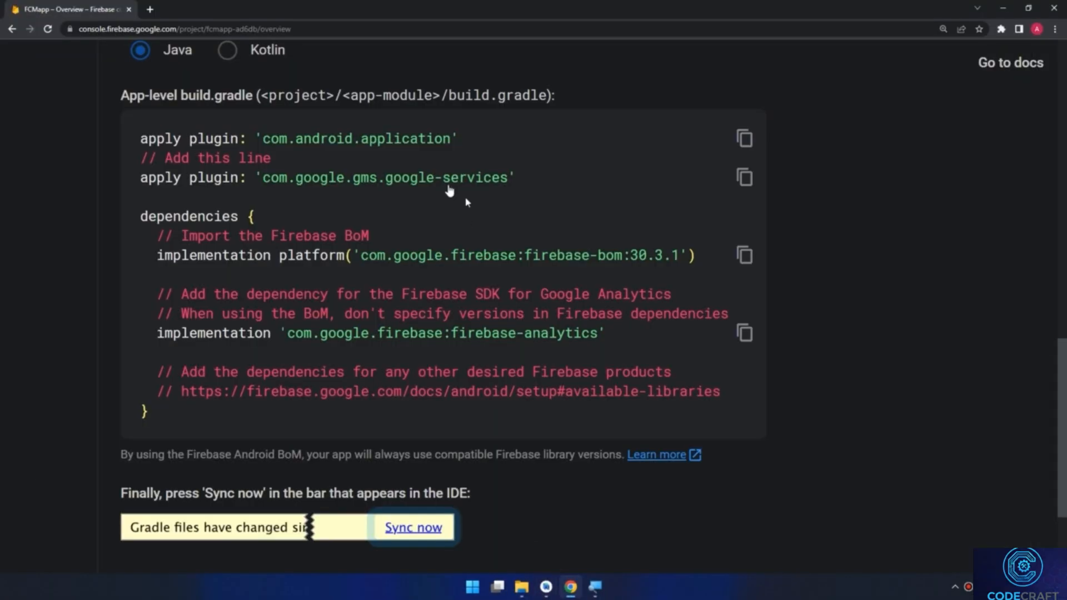
Check the Firebase BoM and Analytics lines in the app-level dependencies block and return to the Firebase console instructions
click(546, 588)
scroll(500, 300, down, 4)
scroll(500, 300, down, 4)
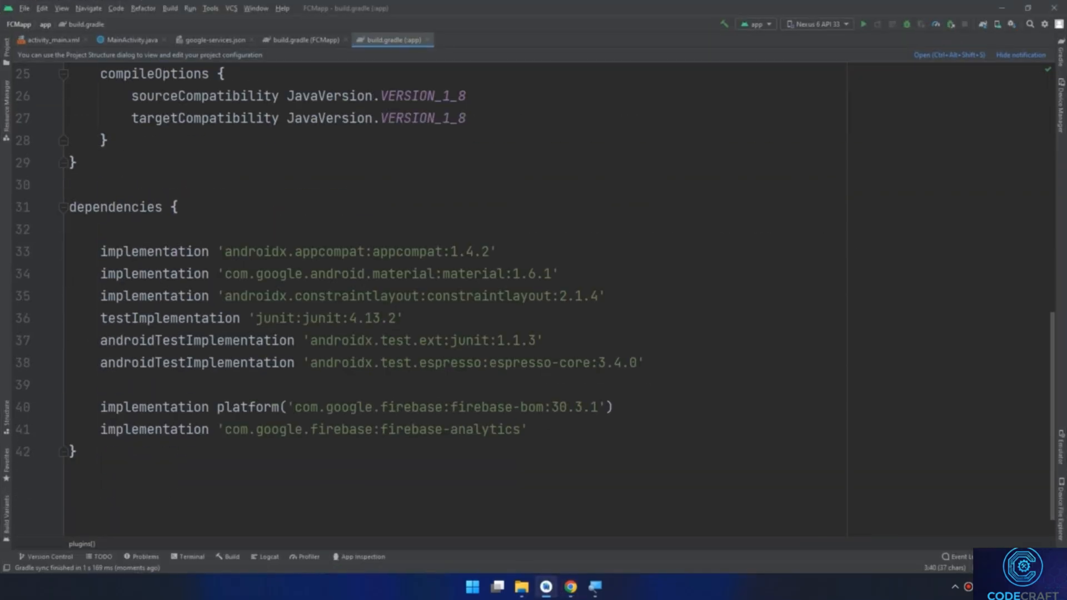
drag(483, 446, 83, 403)
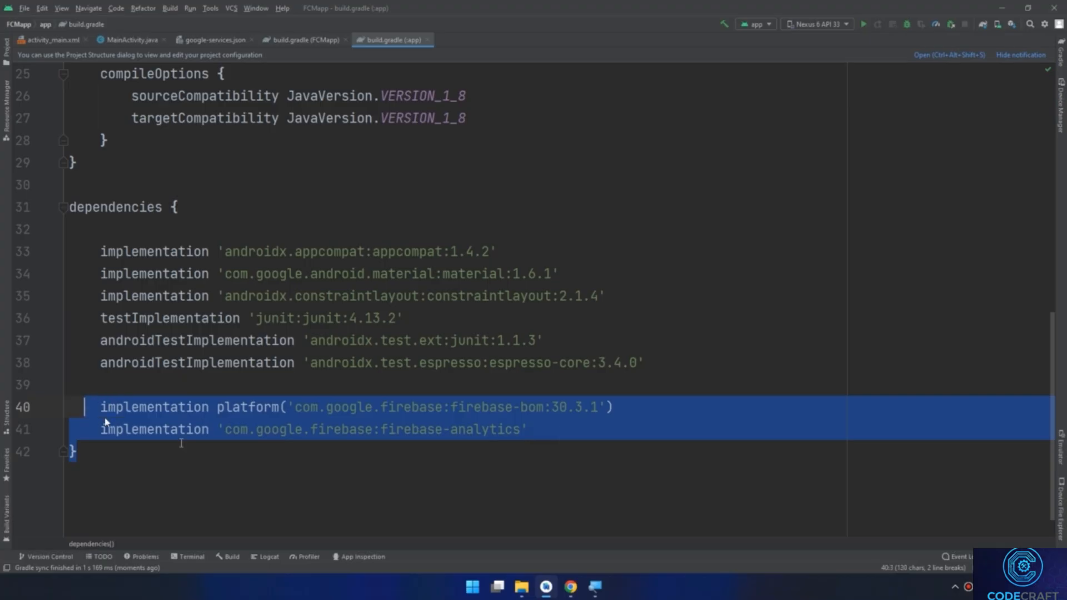
click(570, 588)
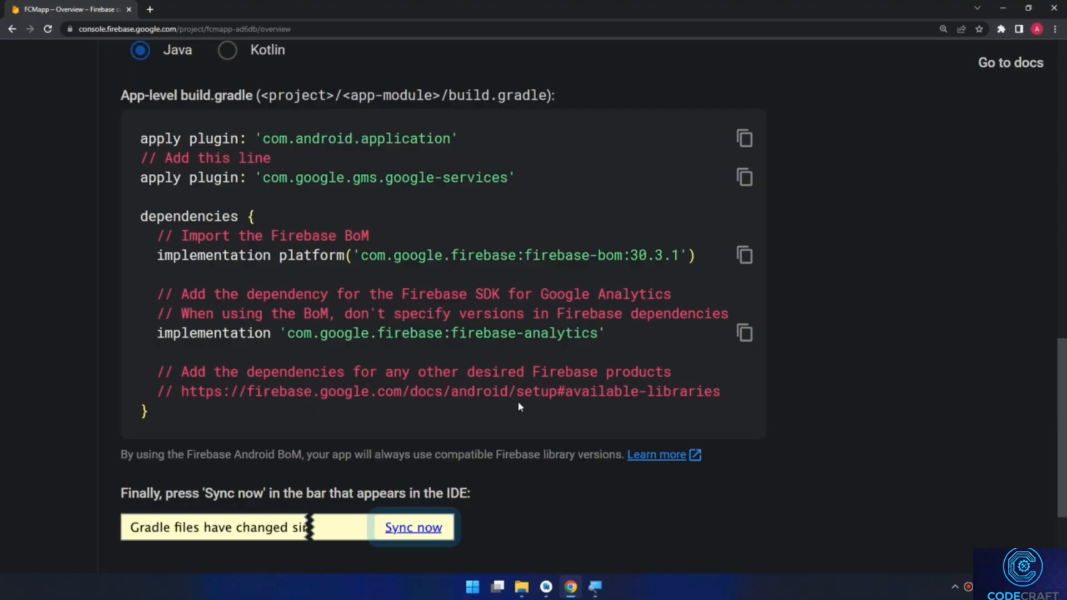
Finish the Add Firebase SDK and Next steps stages of the app setup and continue to the FCMapp project overview
scroll(531, 504, down, 3)
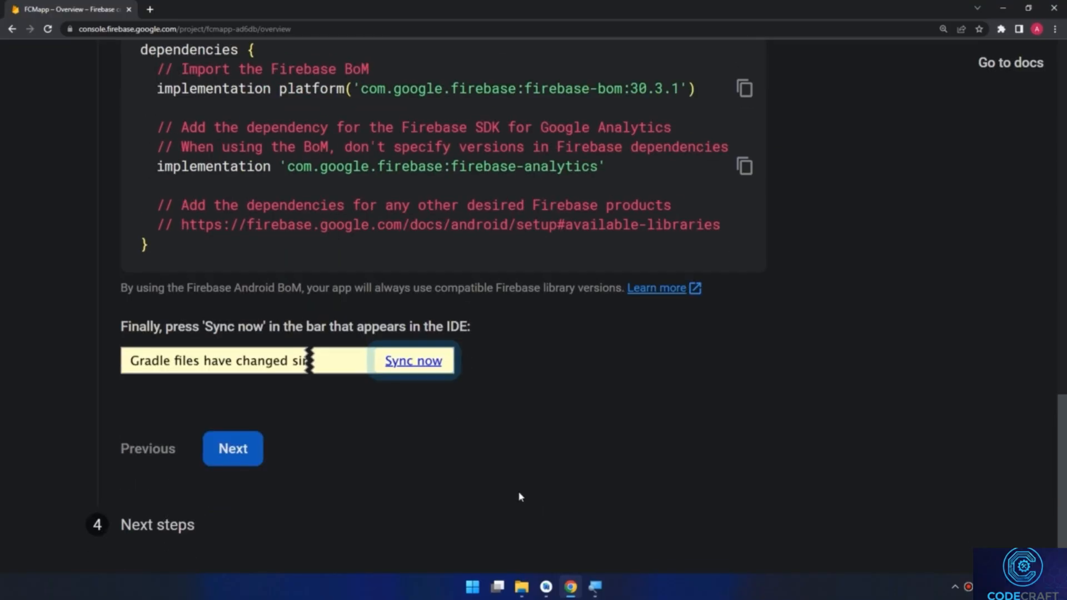
click(234, 450)
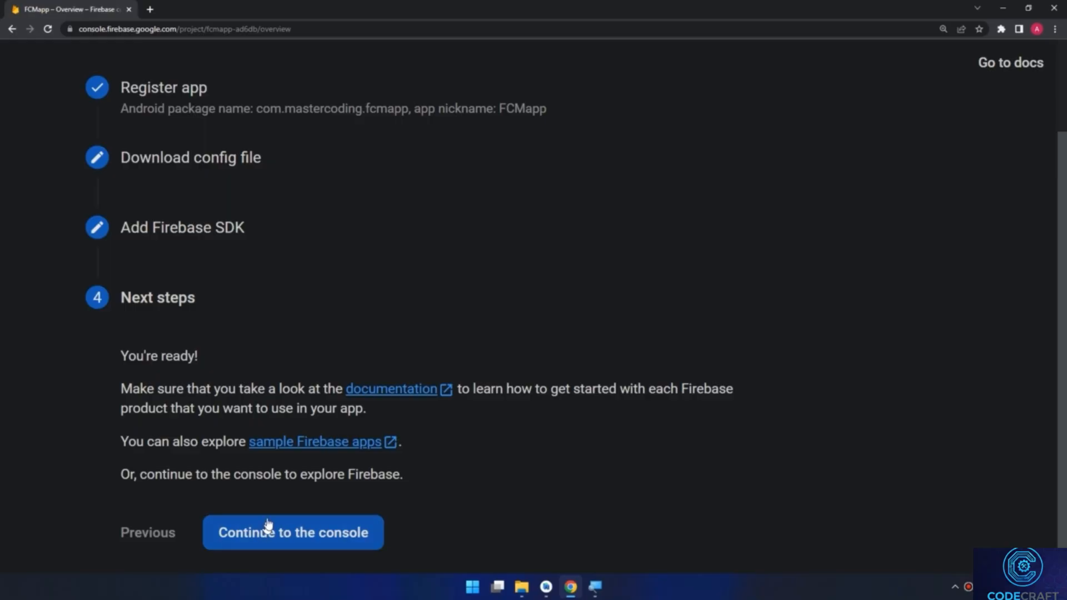
click(297, 533)
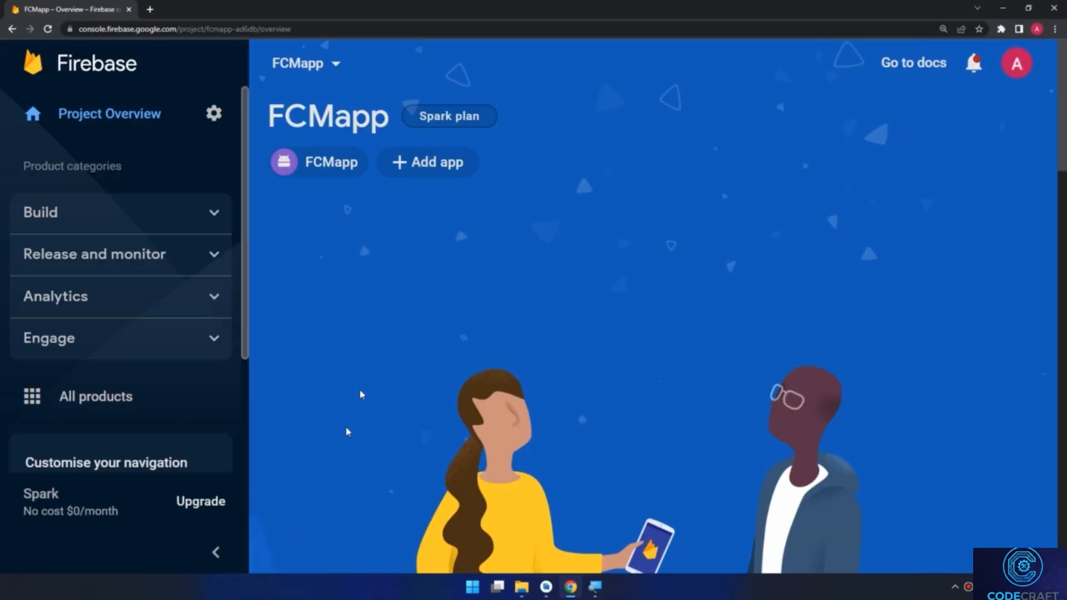
key(ctrl+minus)
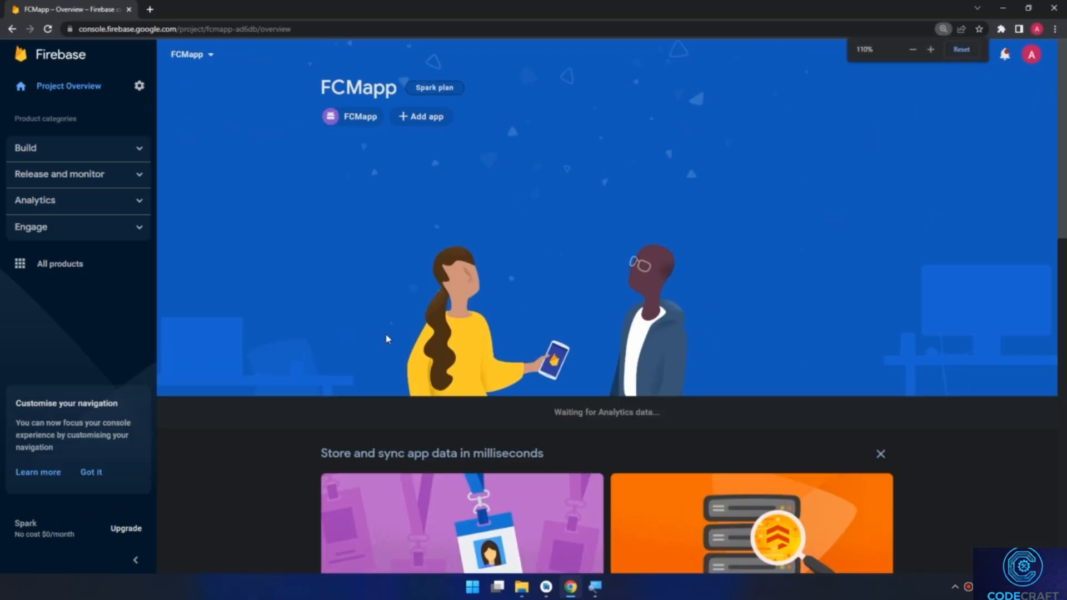
Switch to Android Studio, close the Magnifier window and deselect the Firebase lines in the app-level build.gradle
click(546, 588)
click(595, 586)
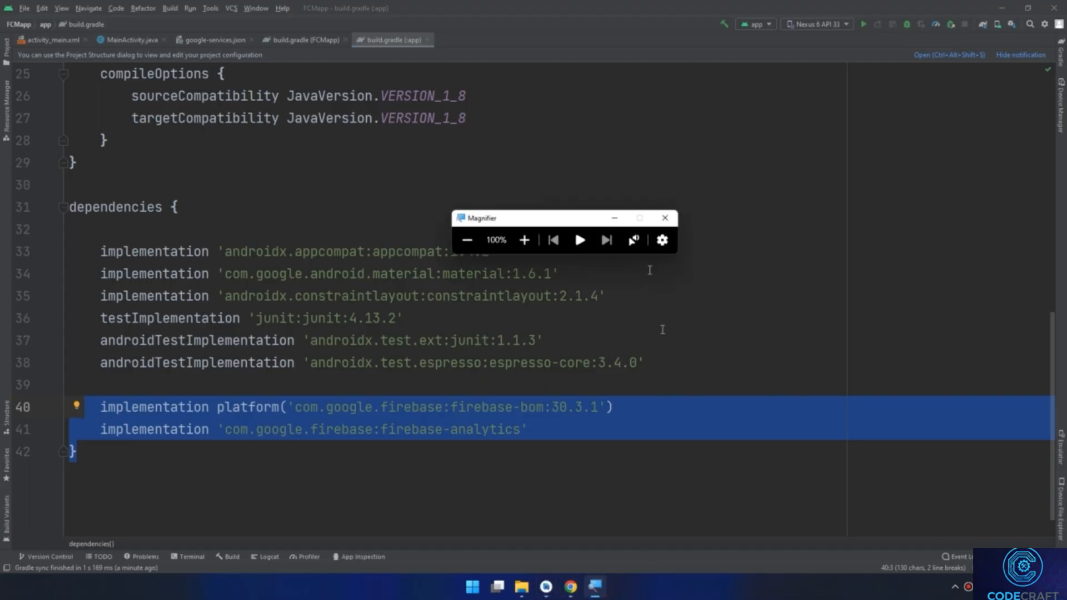
click(664, 217)
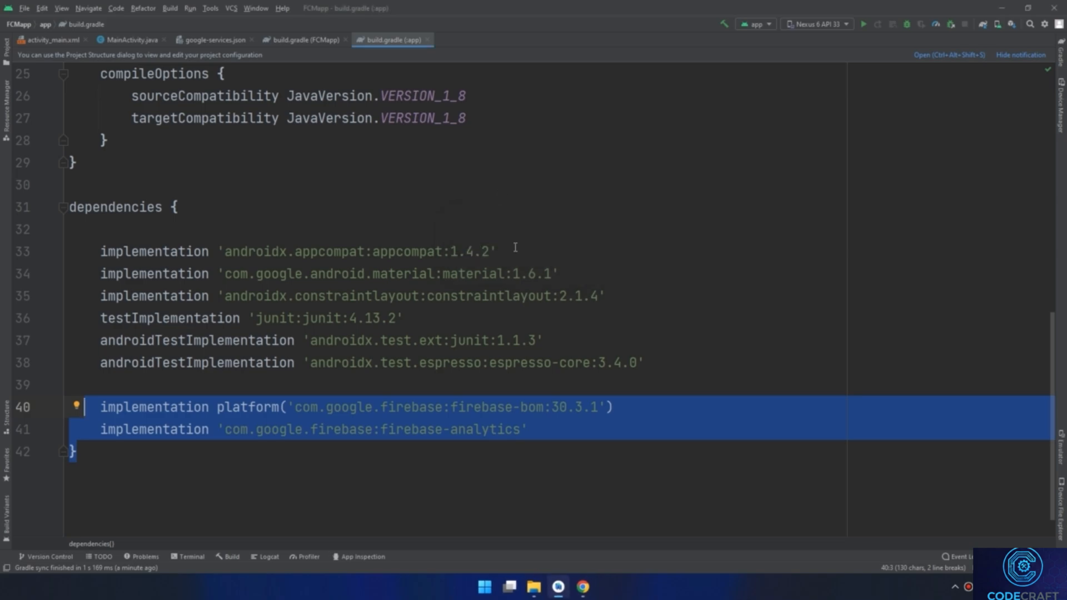
click(606, 349)
Return to the Firebase console, open Cloud Messaging under Engage and look over its page down to the developer features
click(582, 587)
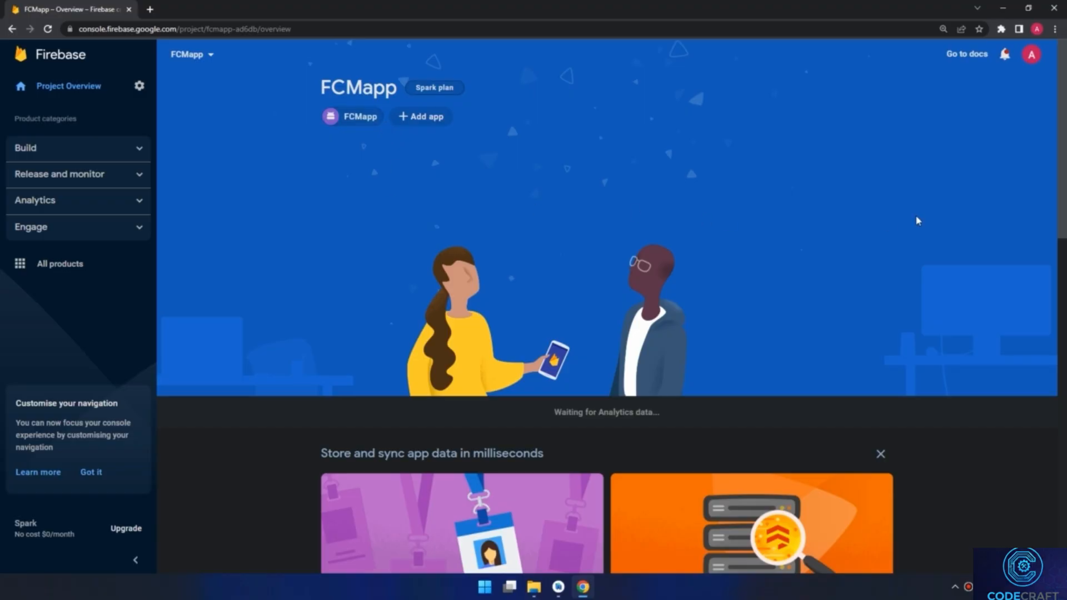
click(559, 586)
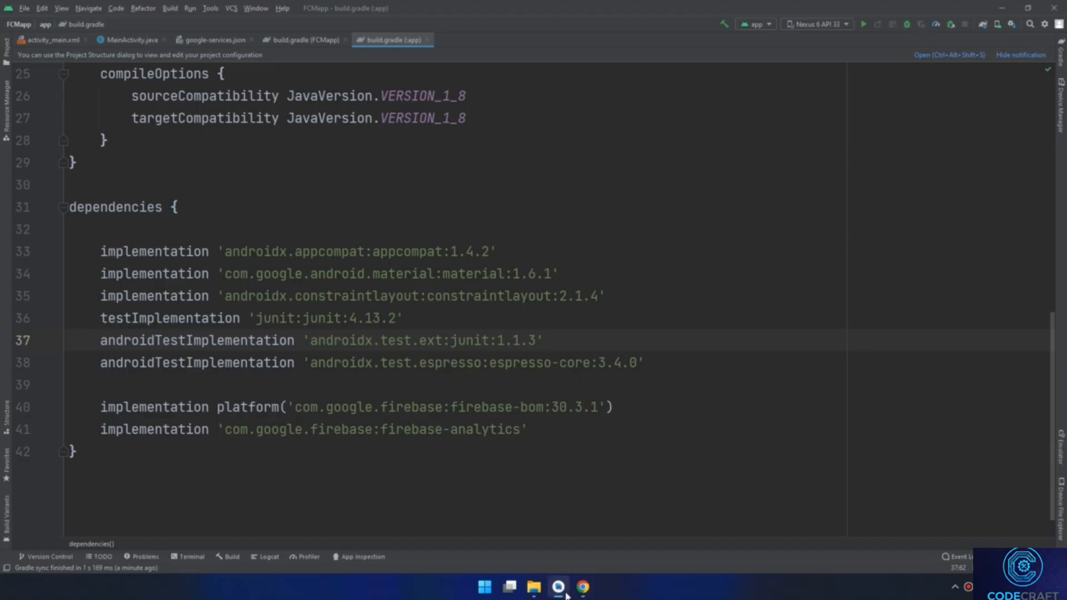
click(582, 587)
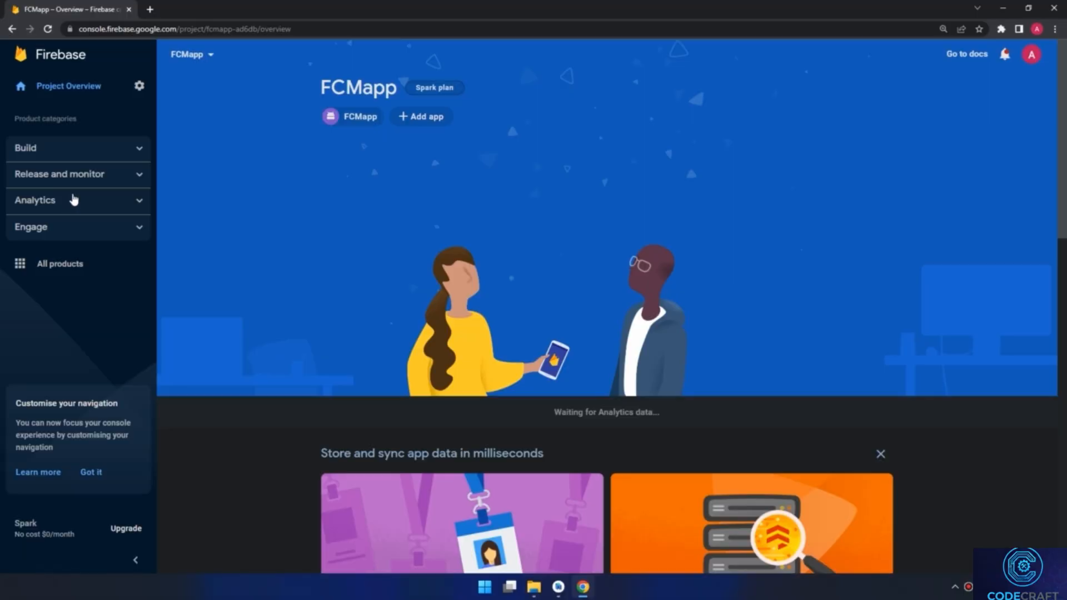
click(81, 227)
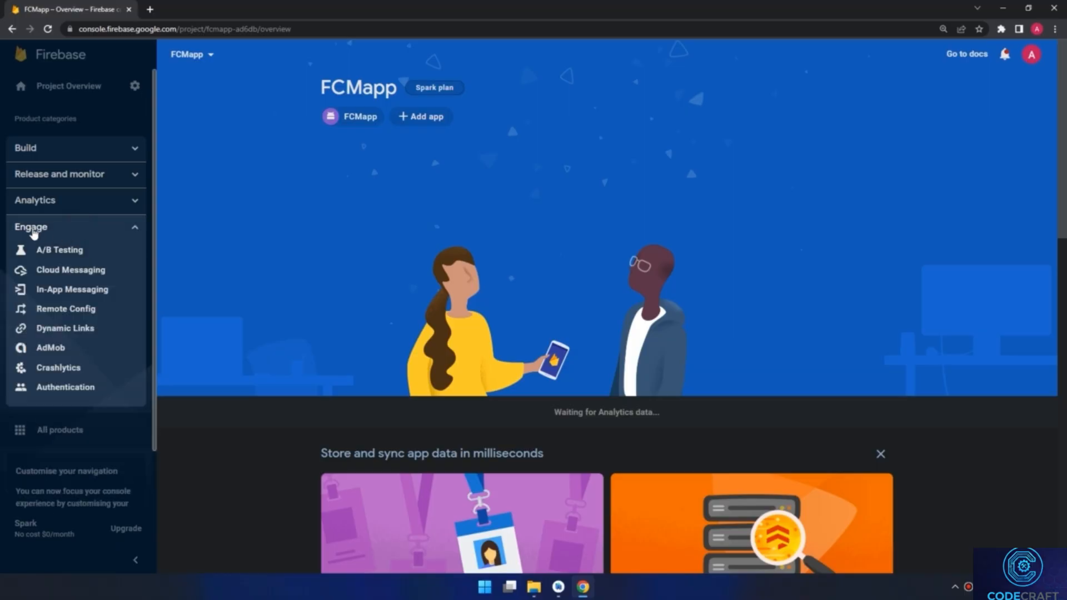
click(62, 273)
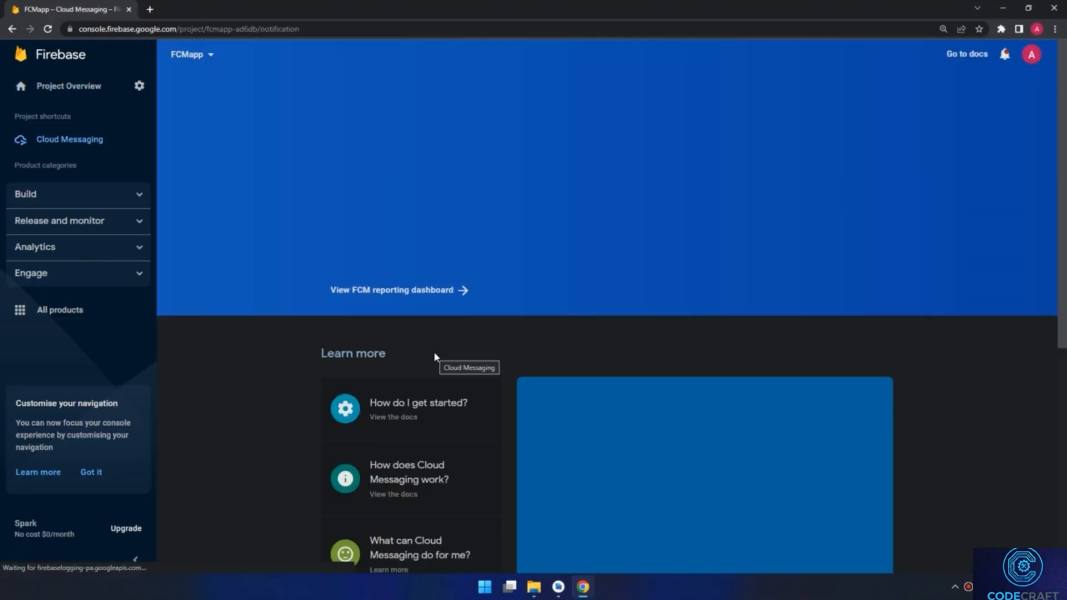
scroll(611, 306, down, 5)
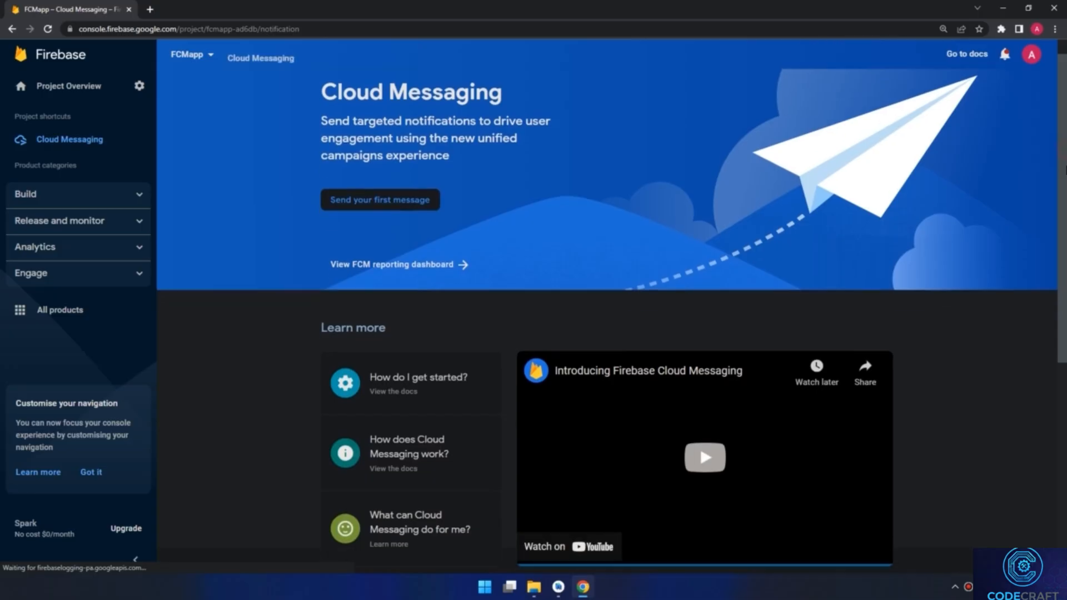
drag(1066, 314, 1064, 399)
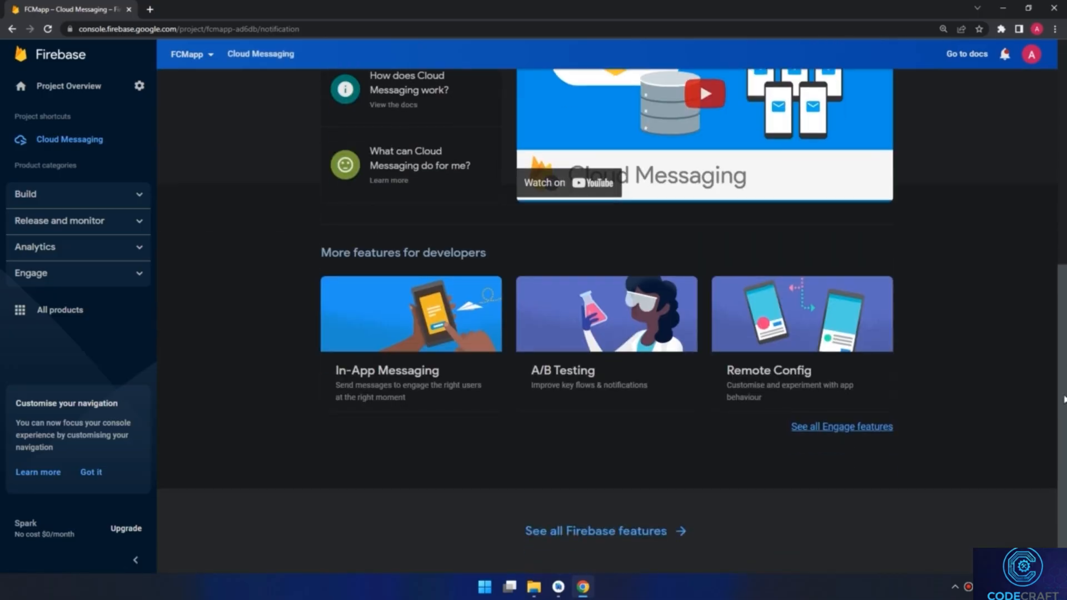
Open In-App Messaging, look over the compose form for a first campaign, and return to the Cloud Messaging page
click(392, 387)
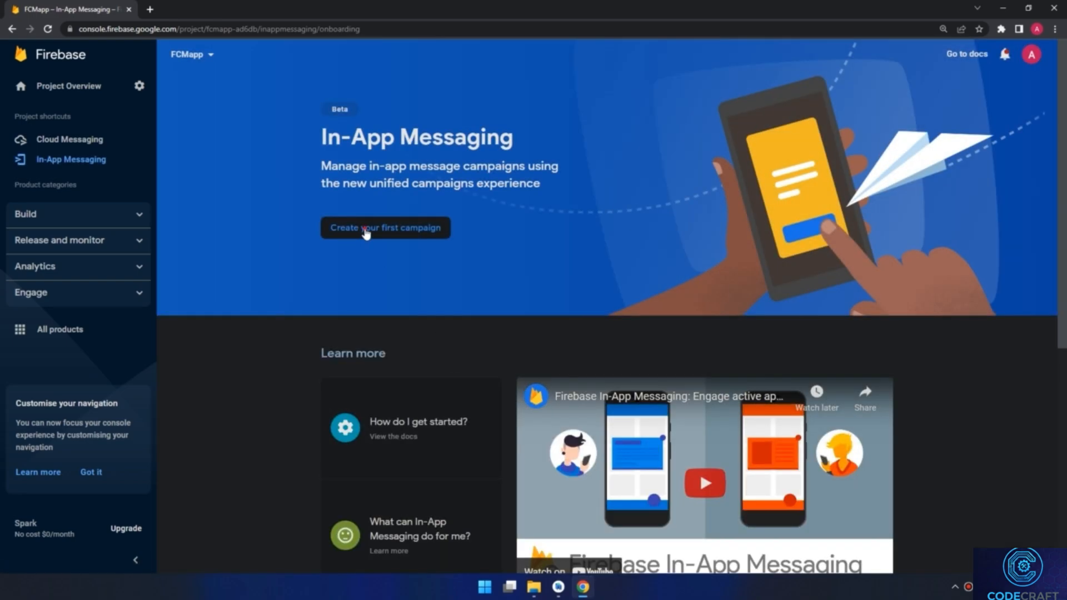
click(366, 233)
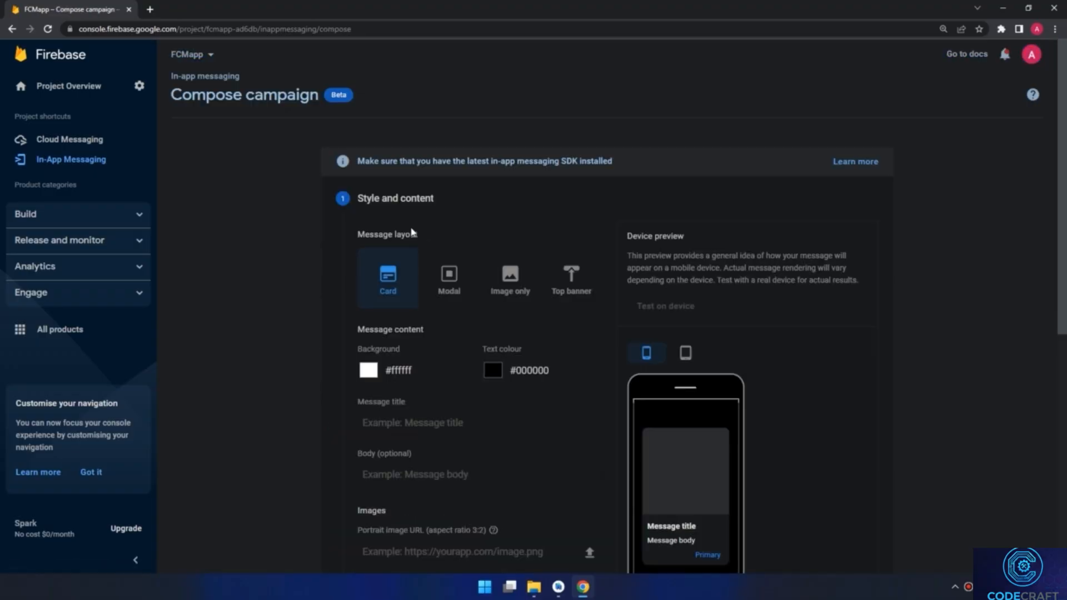
scroll(684, 424, down, 8)
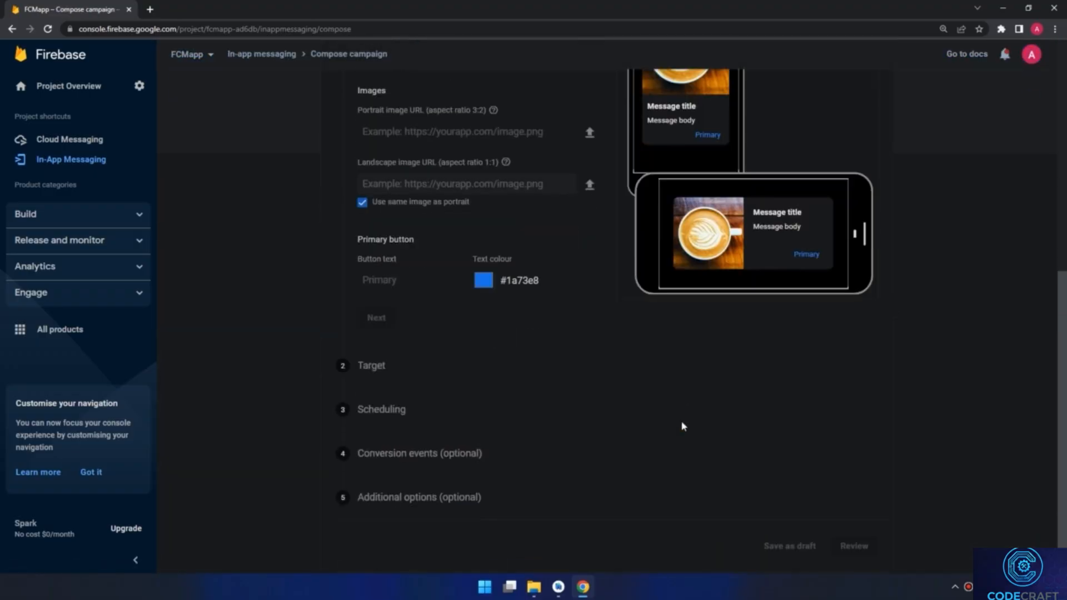
scroll(633, 399, up, 5)
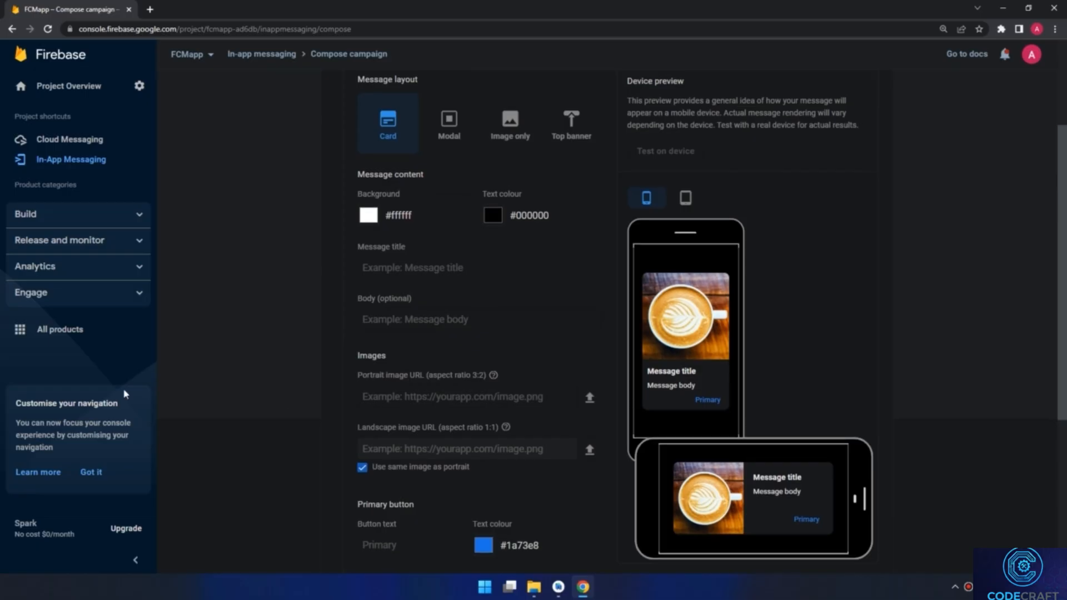
scroll(745, 372, up, 3)
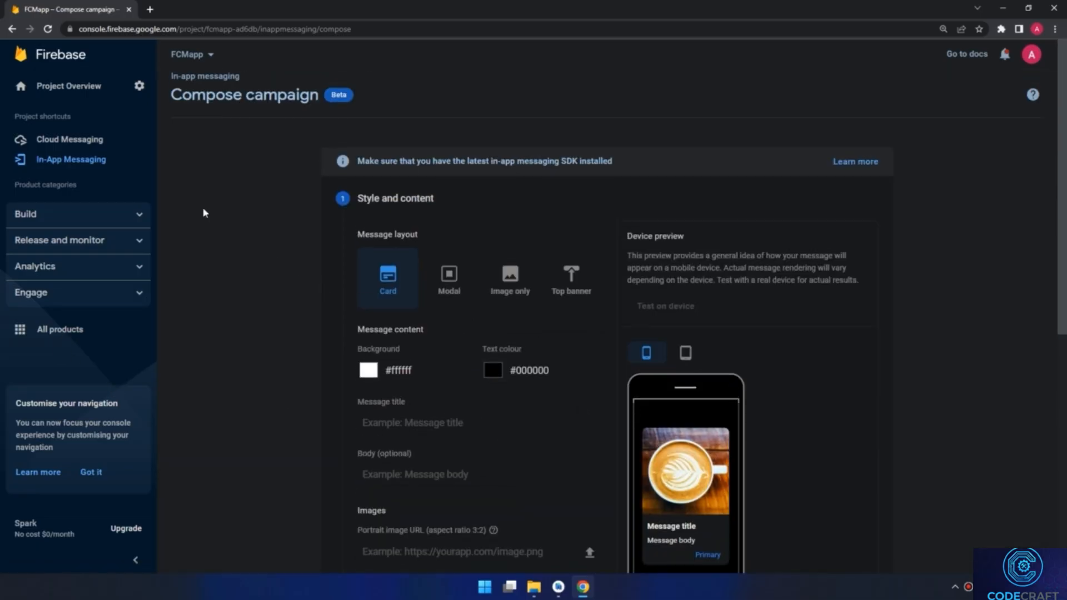
click(67, 142)
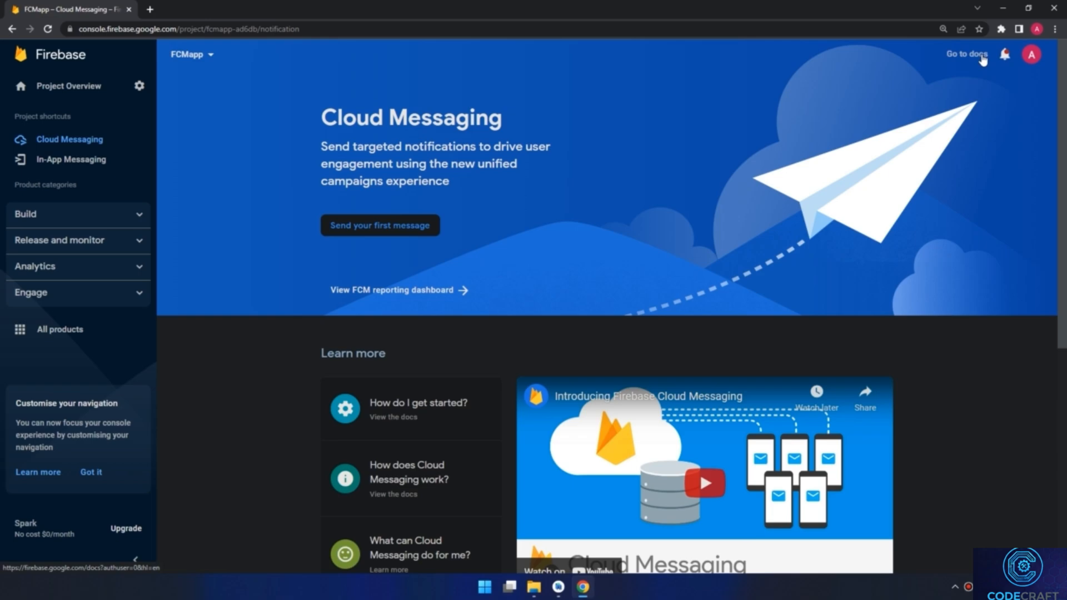
Return to Android Studio and add the comment "// Firebase FCM" below the firebase-analytics line in the app-level dependencies
click(1003, 8)
click(548, 429)
key(Return)
key(Return)
key(Return)
scroll(528, 431, down, 2)
text(// Firebase)
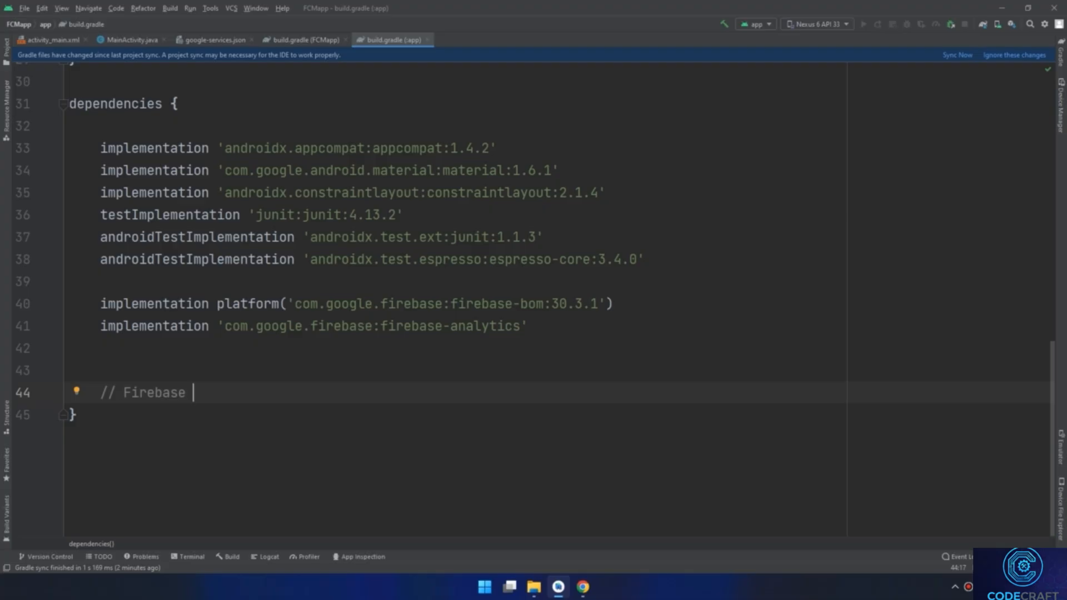
text( FCM)
key(Return)
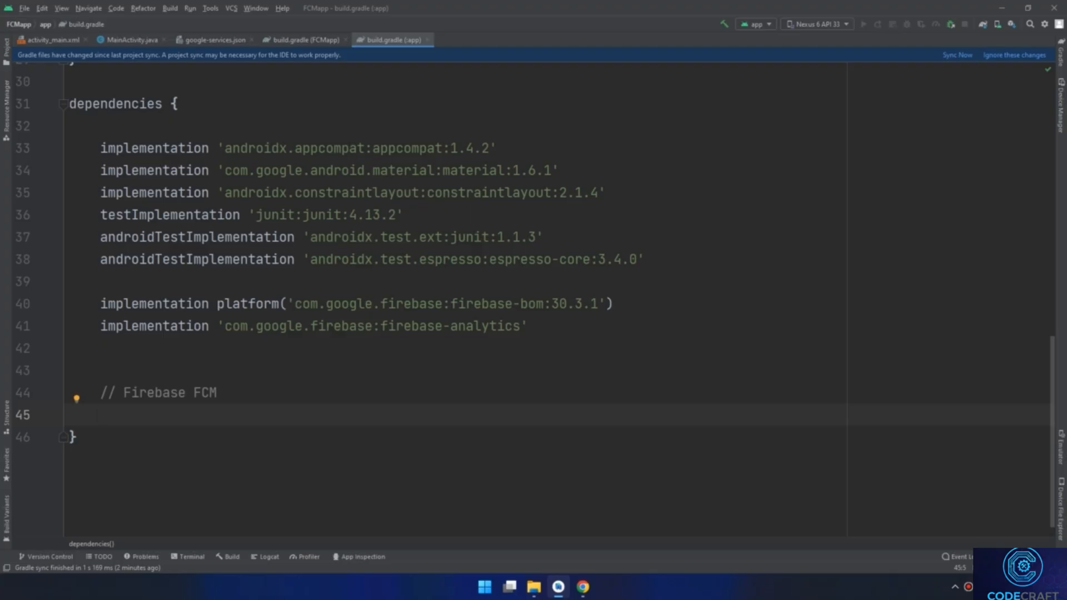
Start an implementation line under the Firebase FCM comment with the string 'com.google.firebase:firebase'
text(impl)
key(Return)
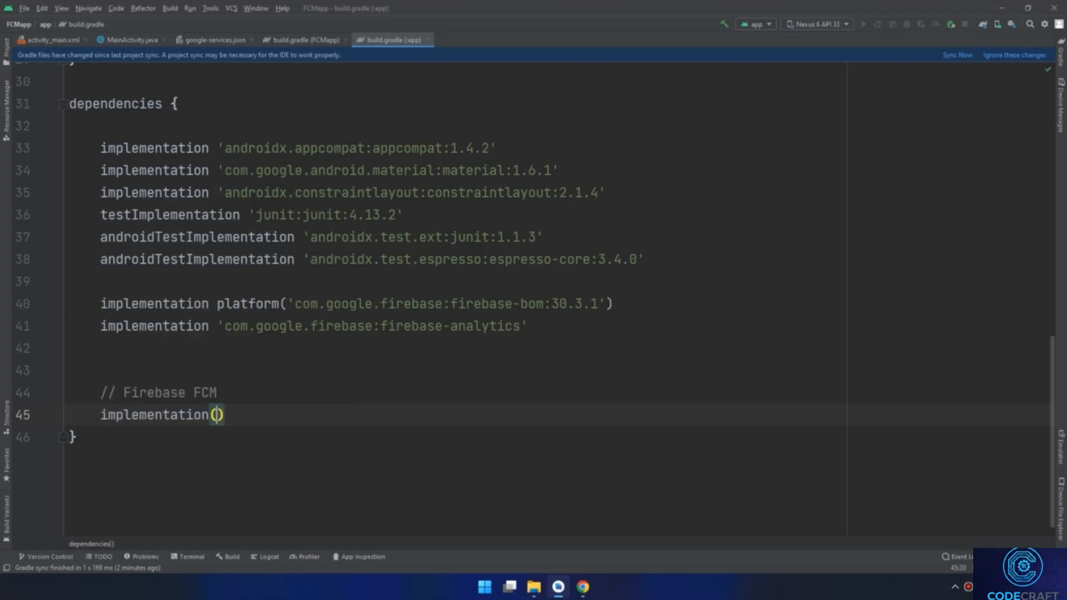
key(BackSpace)
text(c)
key(BackSpace)
text('com.goog)
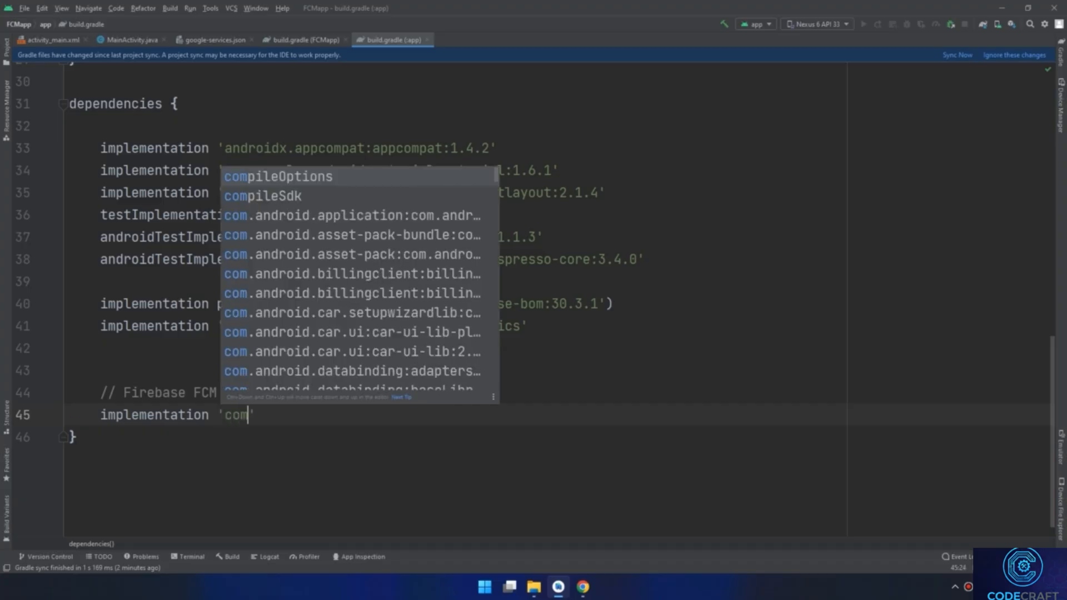
text(le.)
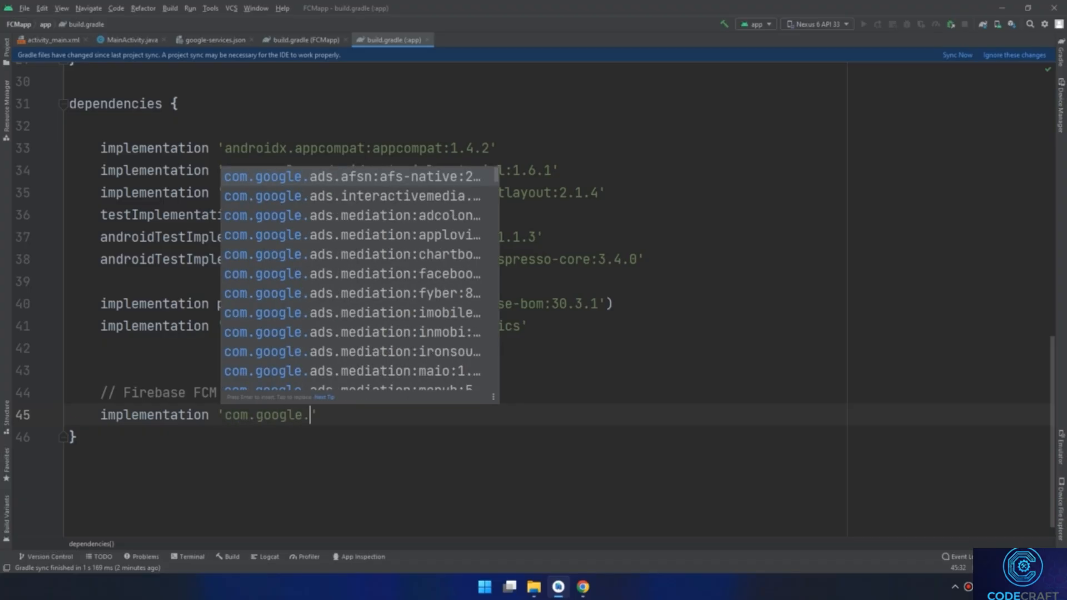
text(firebase)
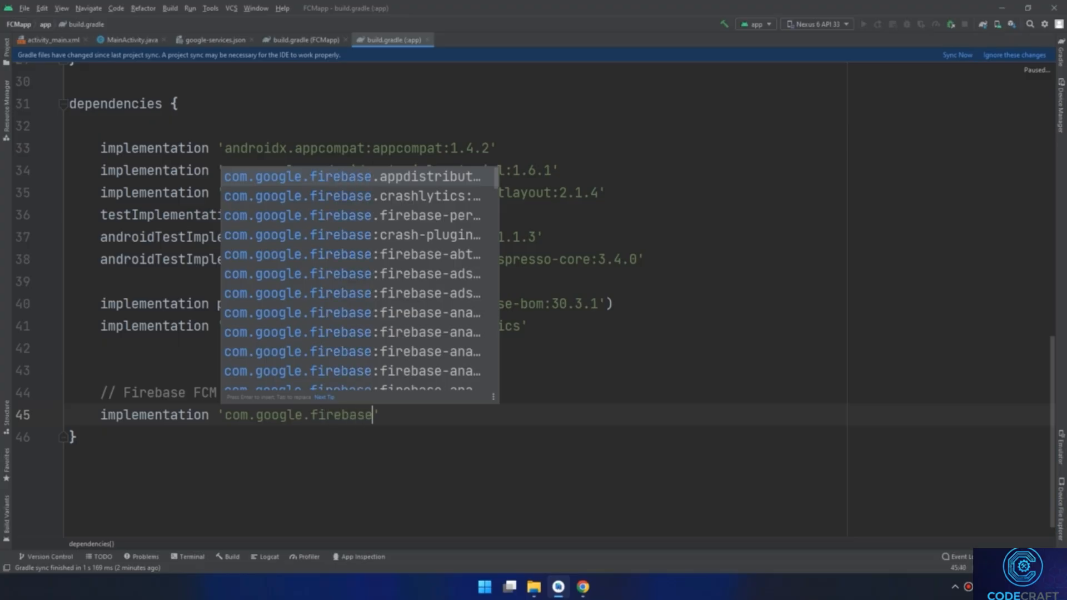
text(:)
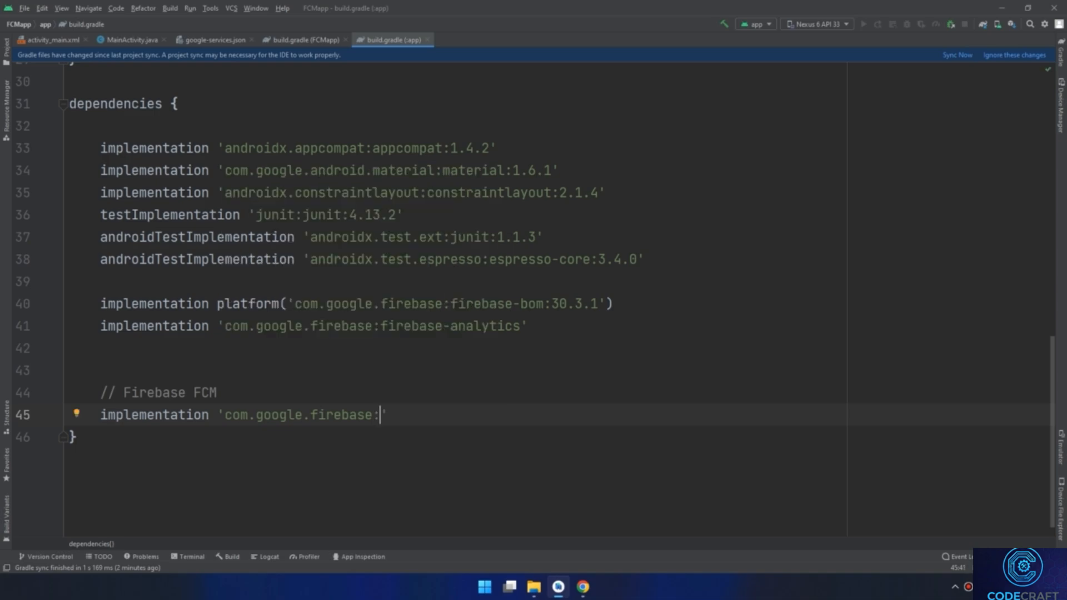
text(firebase)
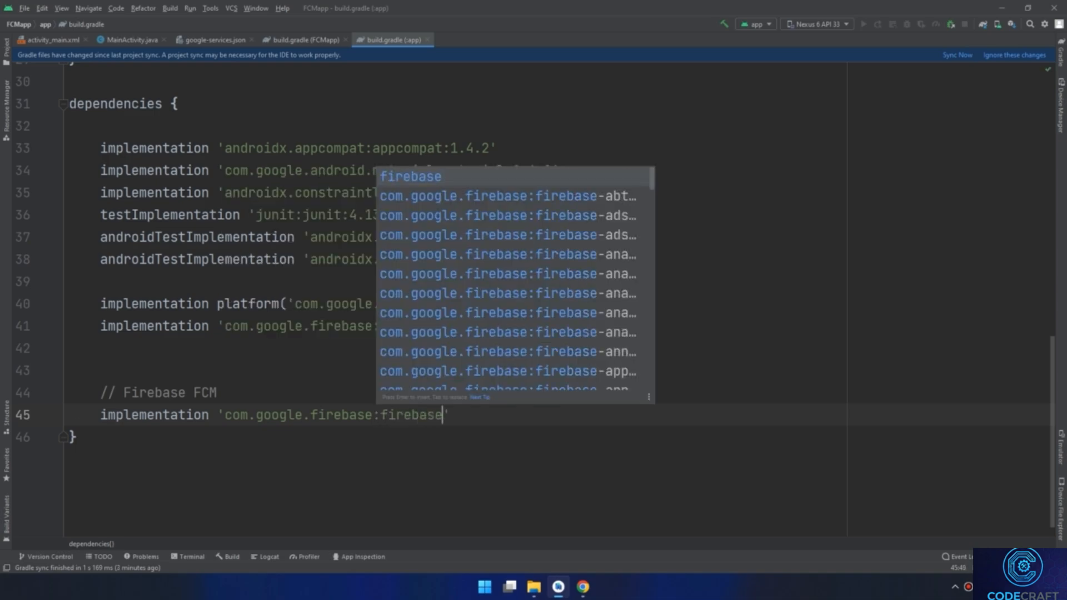
Complete the new dependency as 'com.google.firebase:firebase-messaging', undoing the wrong completion and removing the extra suffix and version
text(-m)
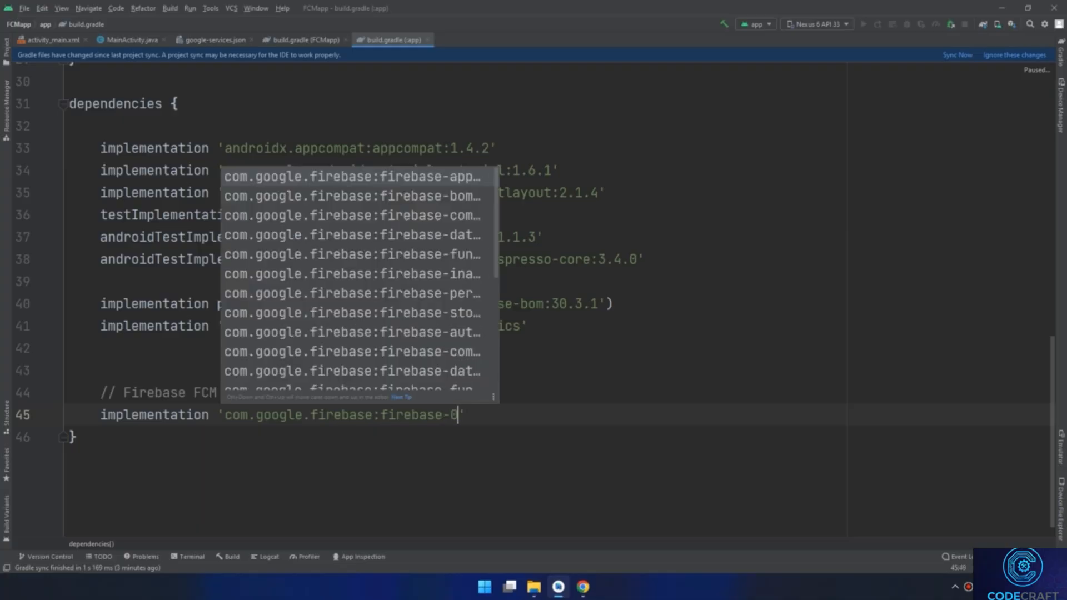
text(e)
key(Return)
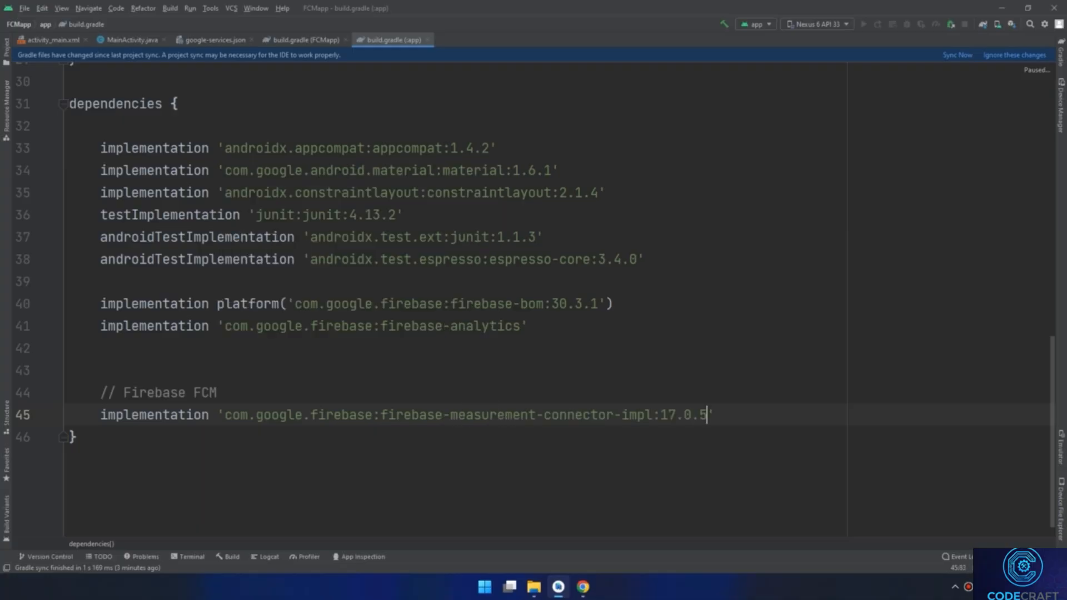
key(ctrl+z)
text(s)
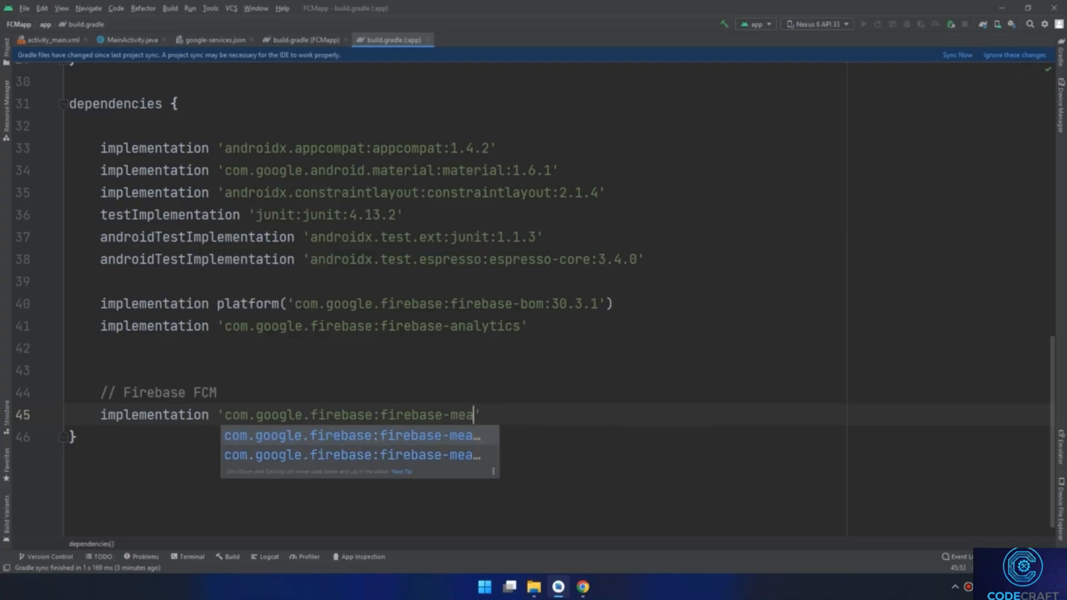
text(sa)
key(Return)
key(BackSpace)
key(BackSpace)
key(BackSpace)
key(BackSpace)
key(BackSpace)
key(BackSpace)
key(BackSpace)
key(BackSpace)
key(BackSpace)
key(BackSpace)
key(BackSpace)
key(BackSpace)
key(BackSpace)
key(BackSpace)
key(BackSpace)
key(BackSpace)
key(BackSpace)
key(BackSpace)
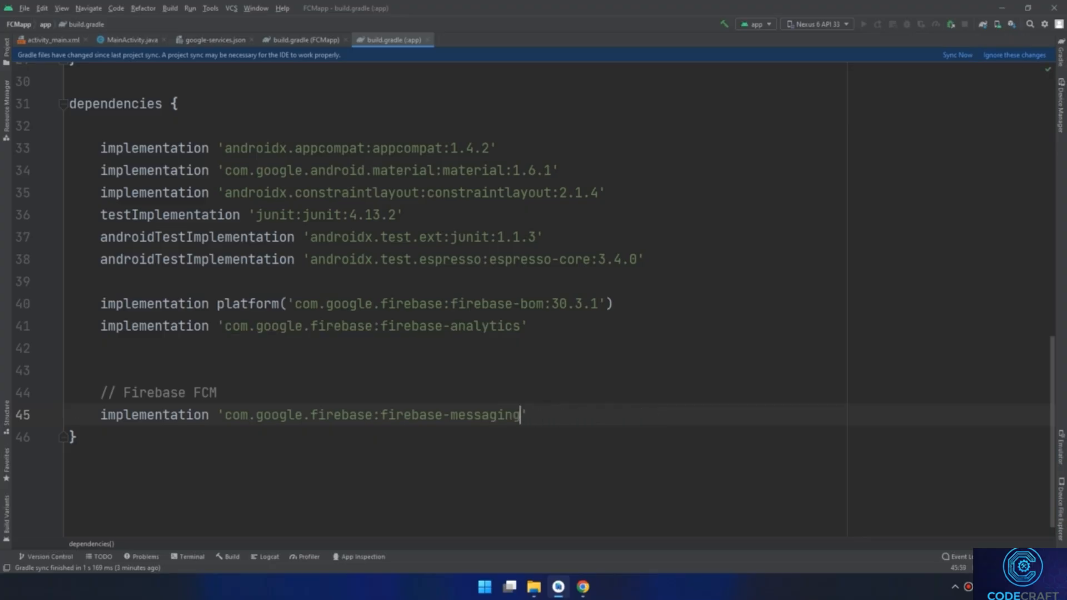
Try the firebase-messaging:23.0.6 suggestion for the FCM dependency, and strip the version number from it
key(BackSpace)
text(g)
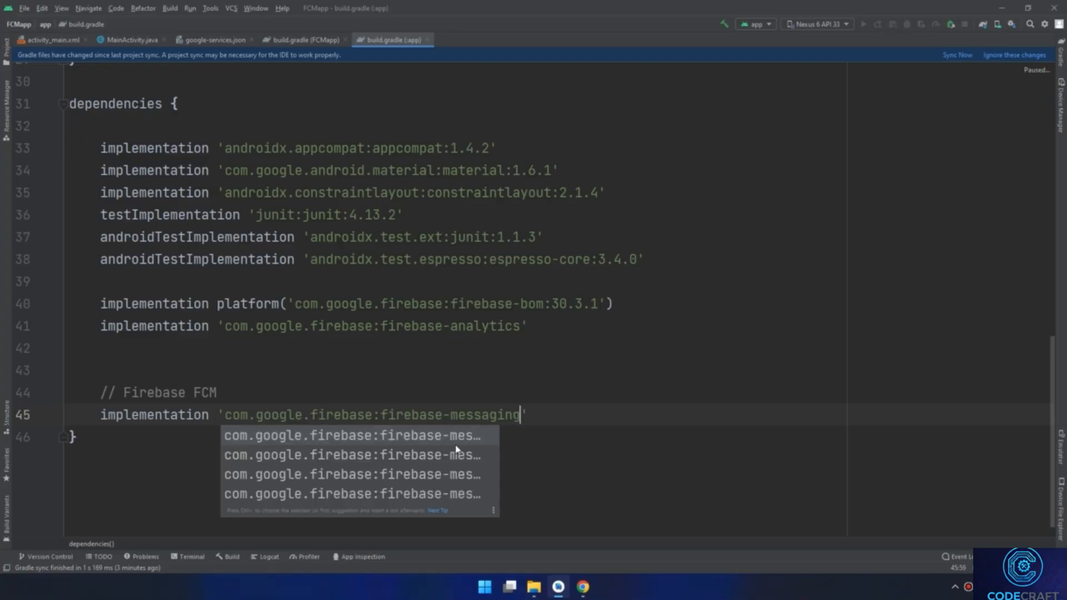
key(Down)
key(Down)
key(Down)
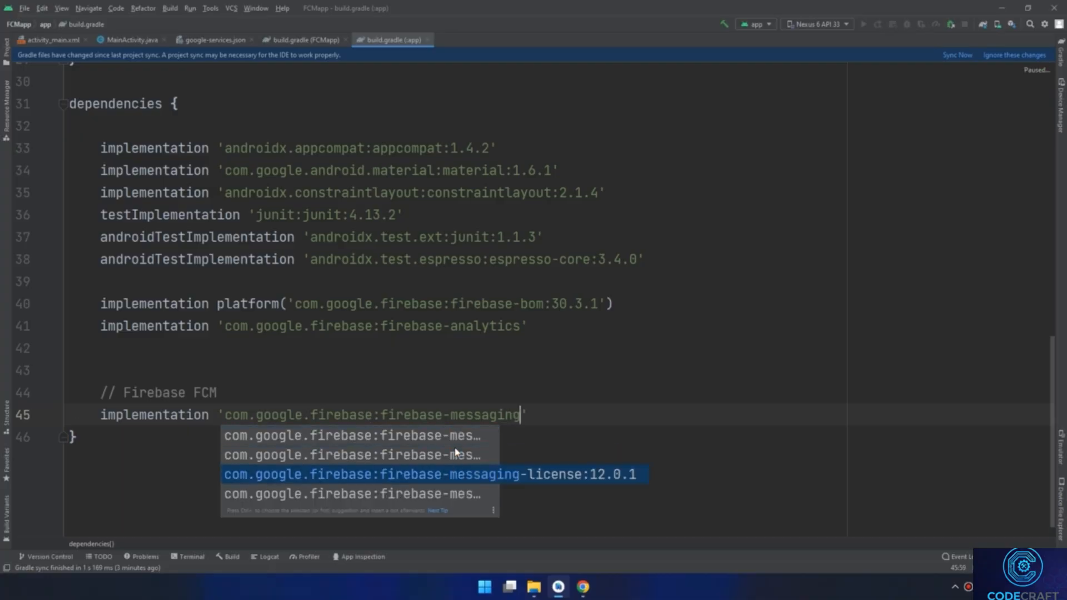
key(Up)
key(Up)
key(Up)
key(Down)
key(Down)
key(Down)
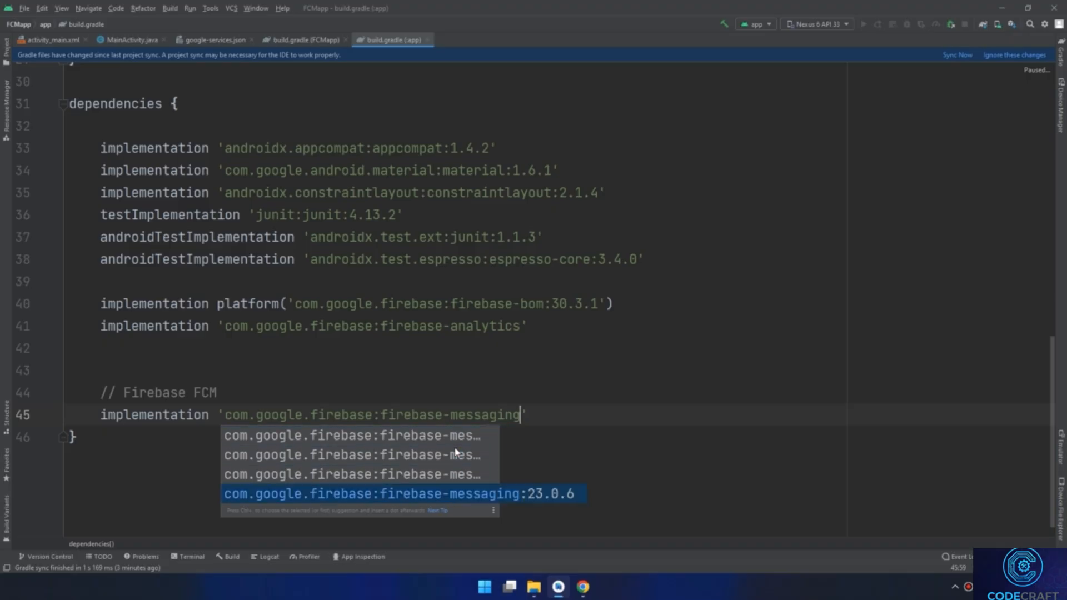
key(Return)
key(BackSpace)
key(BackSpace)
key(BackSpace)
key(BackSpace)
key(BackSpace)
key(BackSpace)
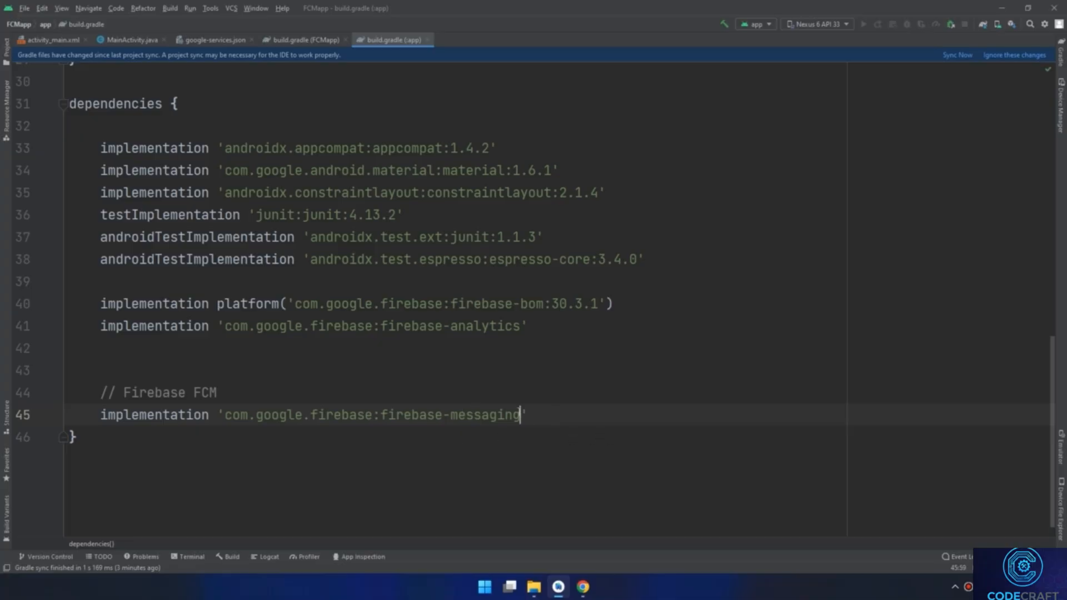
Highlight the firebase-bom platform line in the dependencies, and sync the project with the changed Gradle files
drag(606, 304, 204, 304)
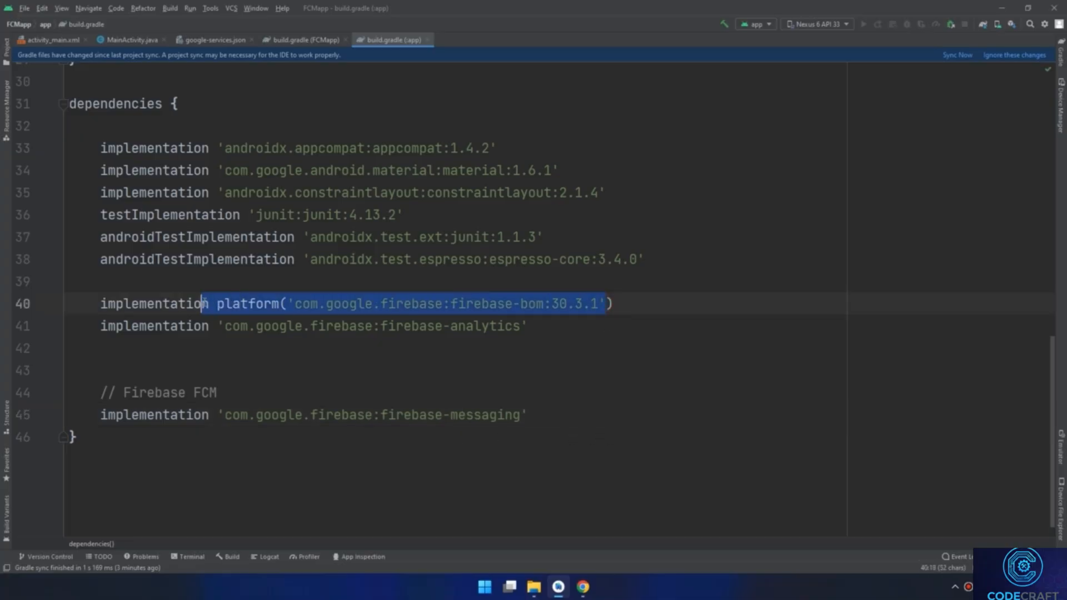
click(586, 415)
click(957, 55)
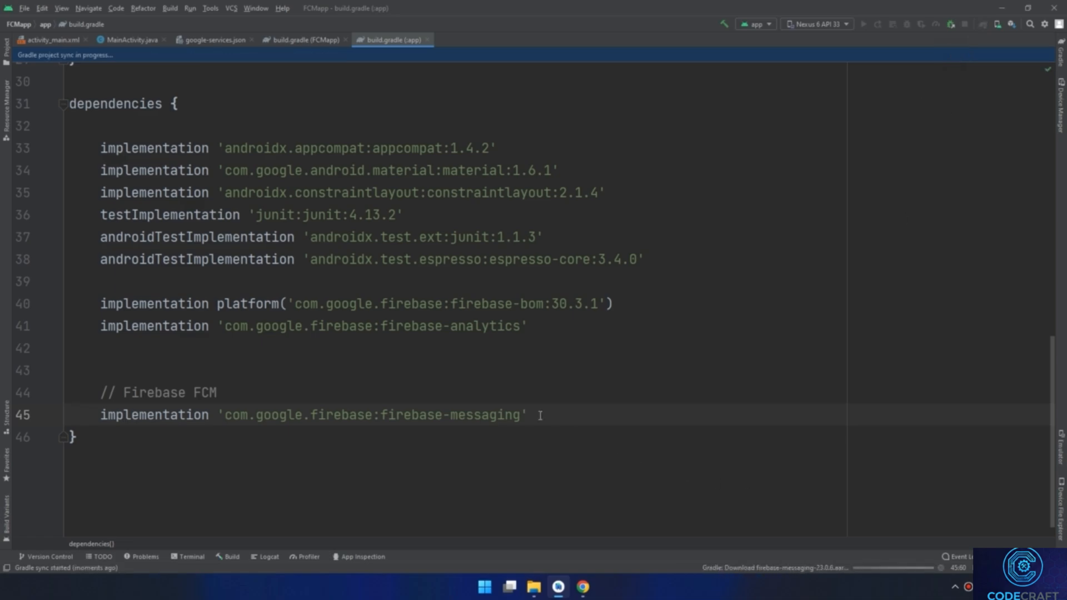
Add the comment "// Worker" below the firebase-messaging dependency, leaving two blank lines between them
key(Return)
key(Return)
key(Return)
scroll(533, 412, down, 2)
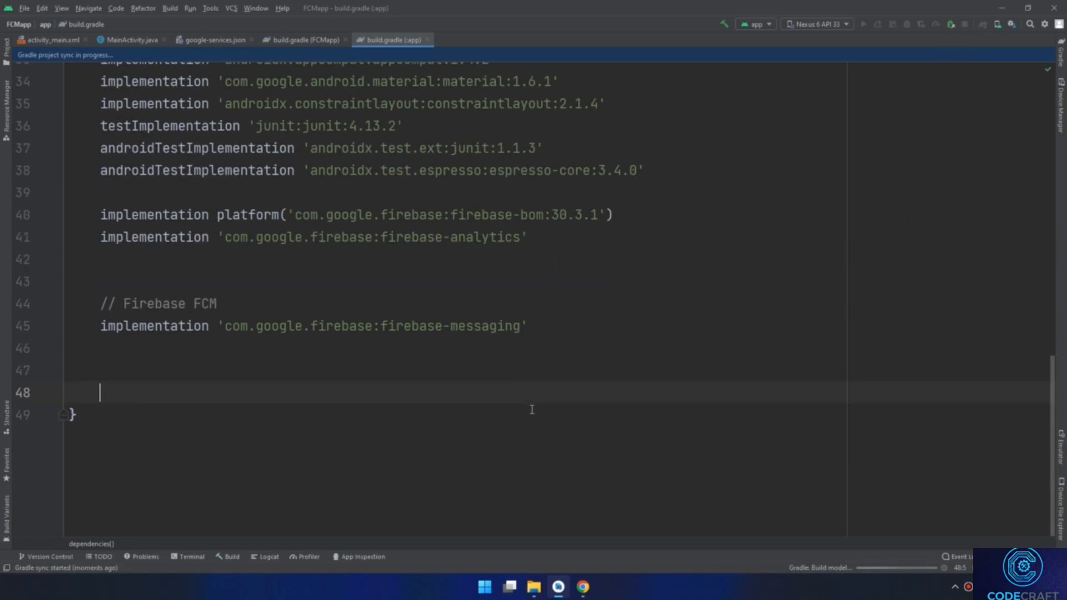
text(// )
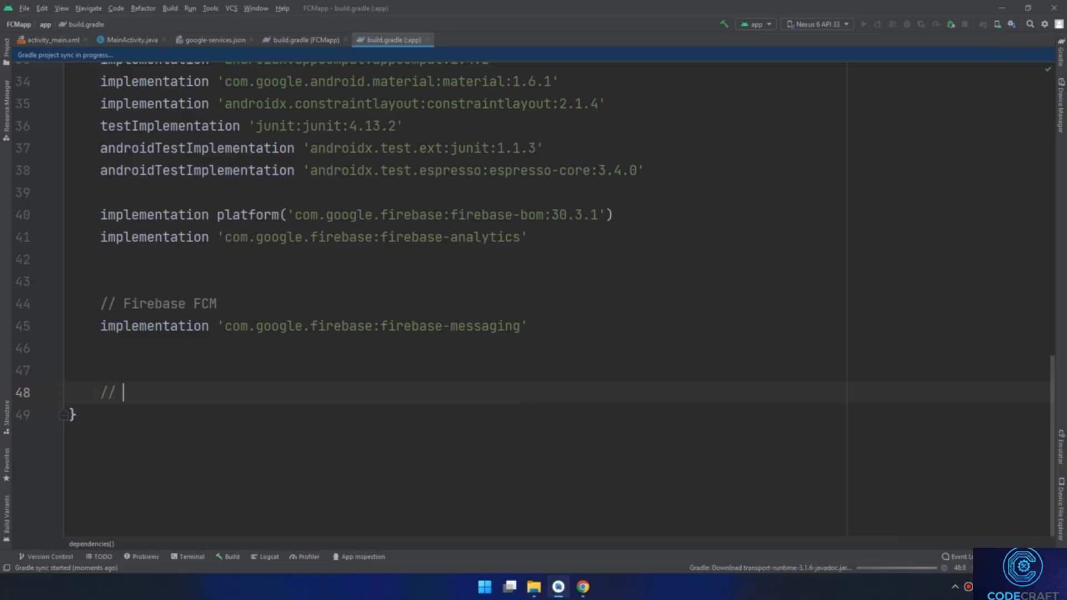
text(Worker)
key(Return)
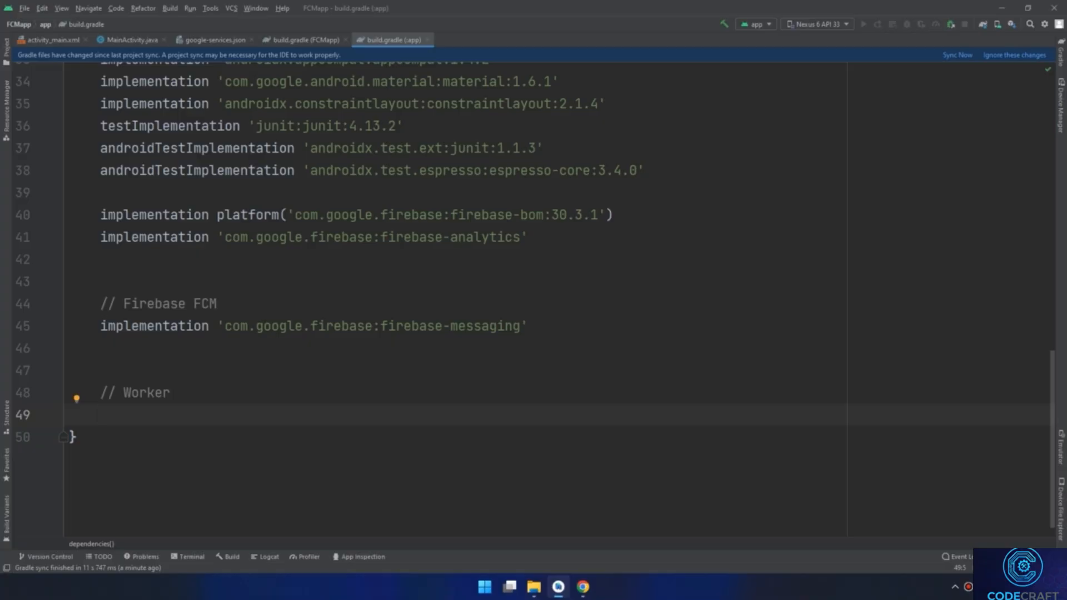
Start an implementation line under the Worker comment with the string 'androidx.work'
text(impleme)
key(Return)
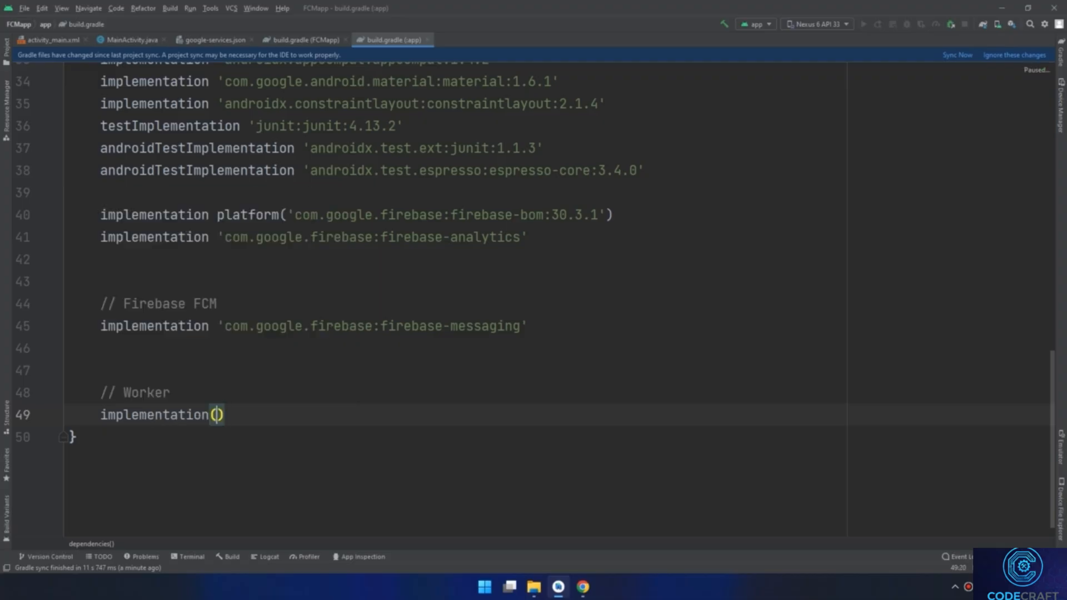
key(BackSpace)
text('androidx)
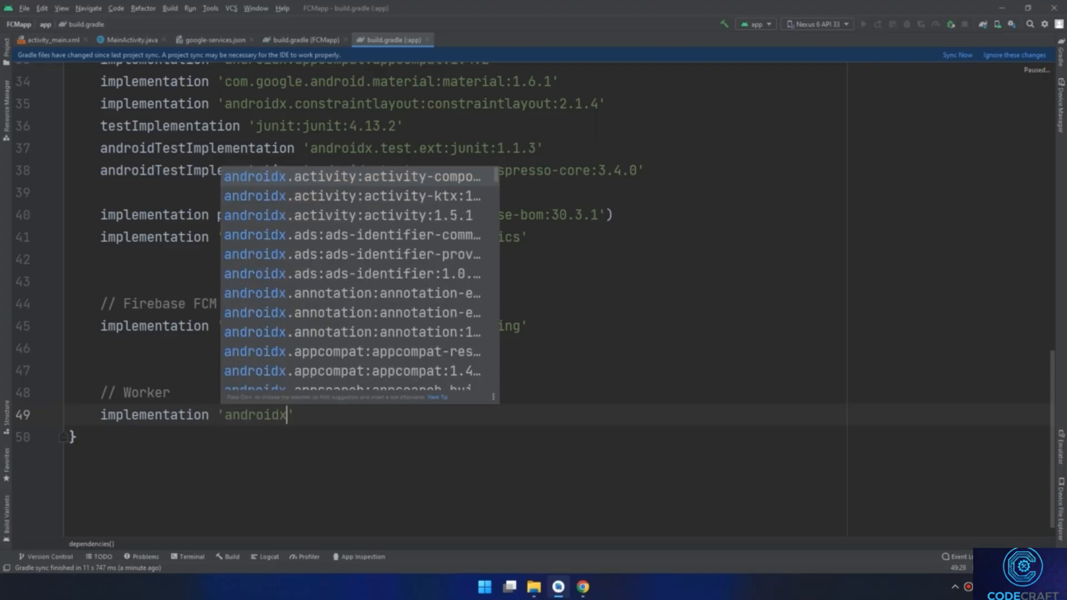
text(.)
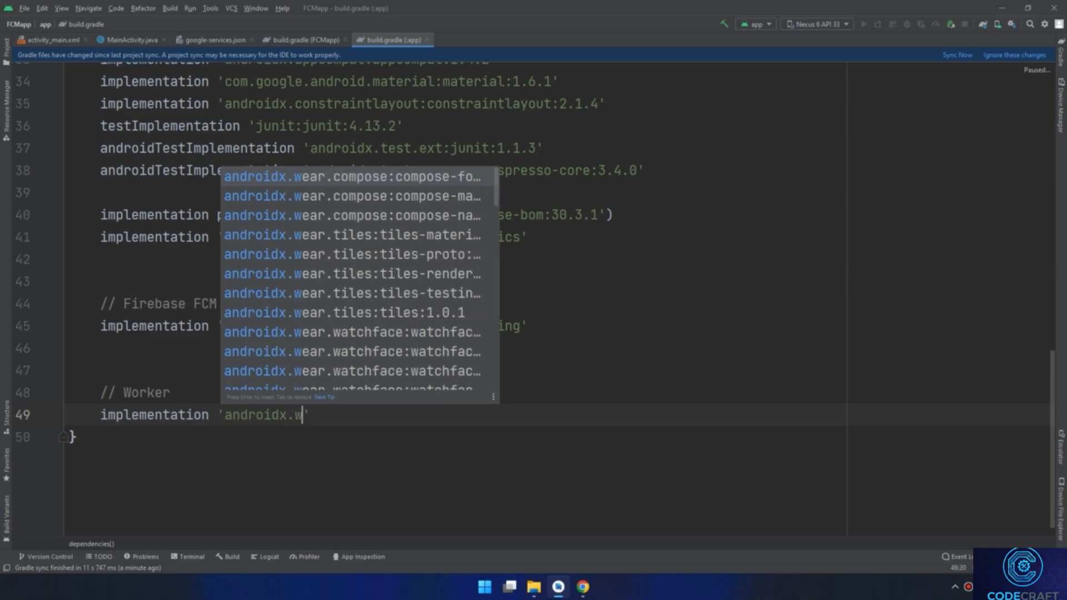
text(work)
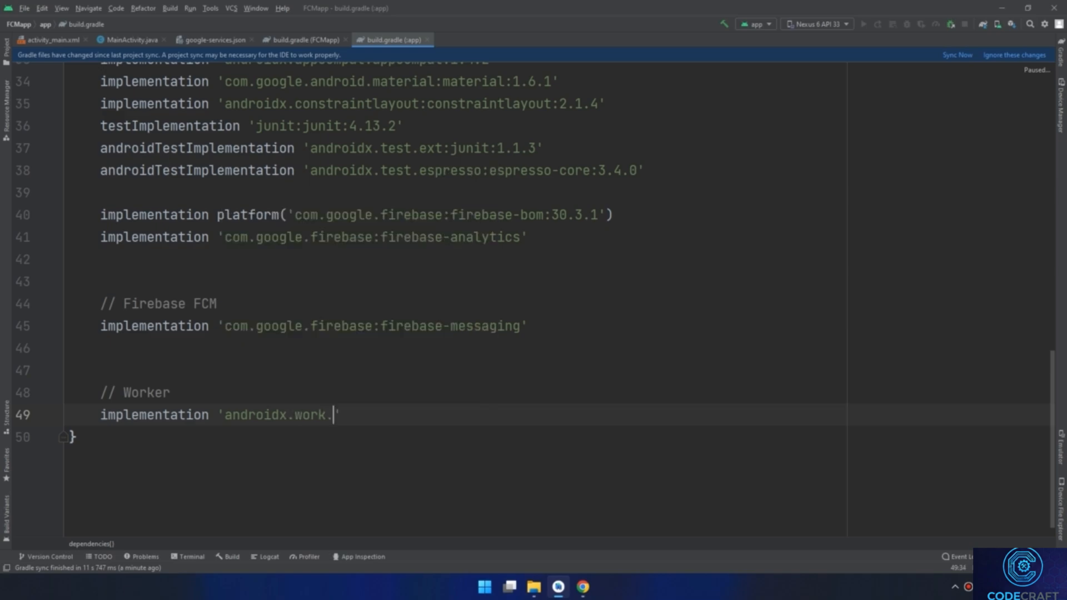
Complete the Worker dependency as 'androidx.work:work-runtime:2.7.1' without stray characters, and sync the project
text(:work-run)
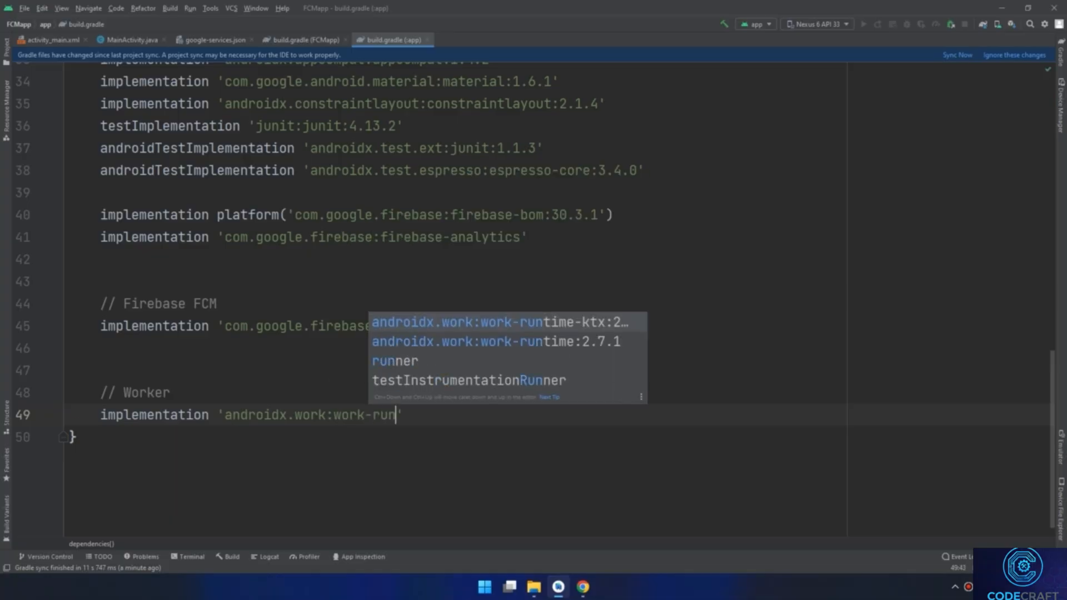
key(Left)
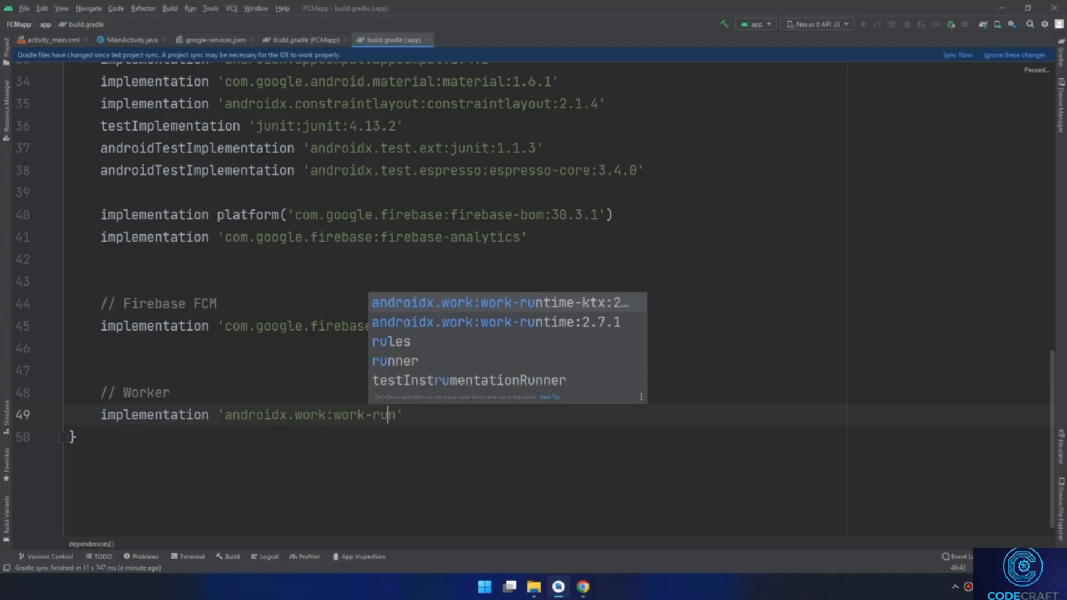
key(Down)
key(Return)
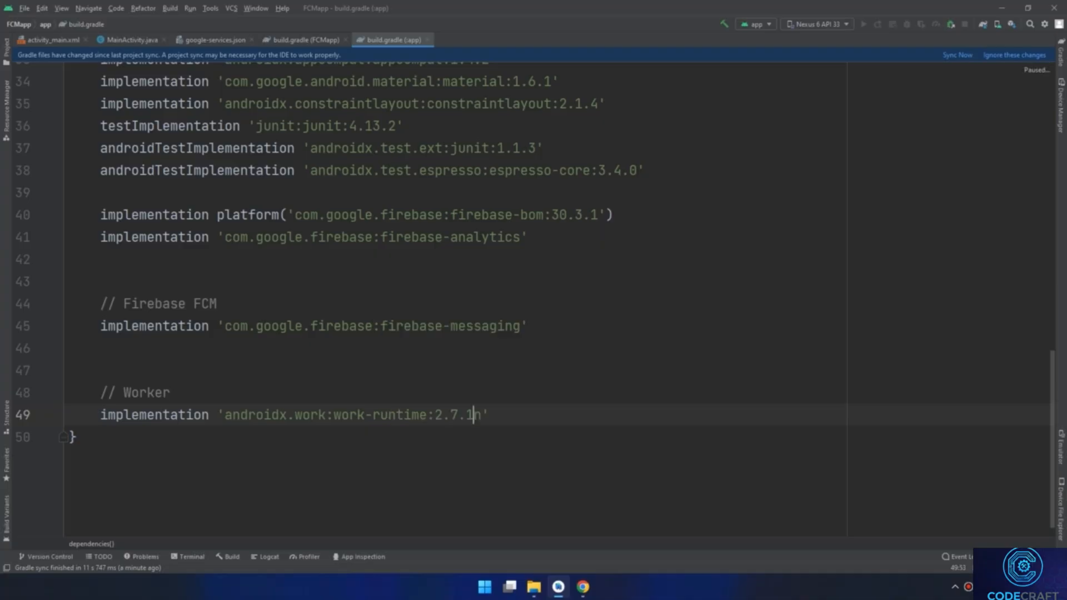
key(Delete)
click(950, 57)
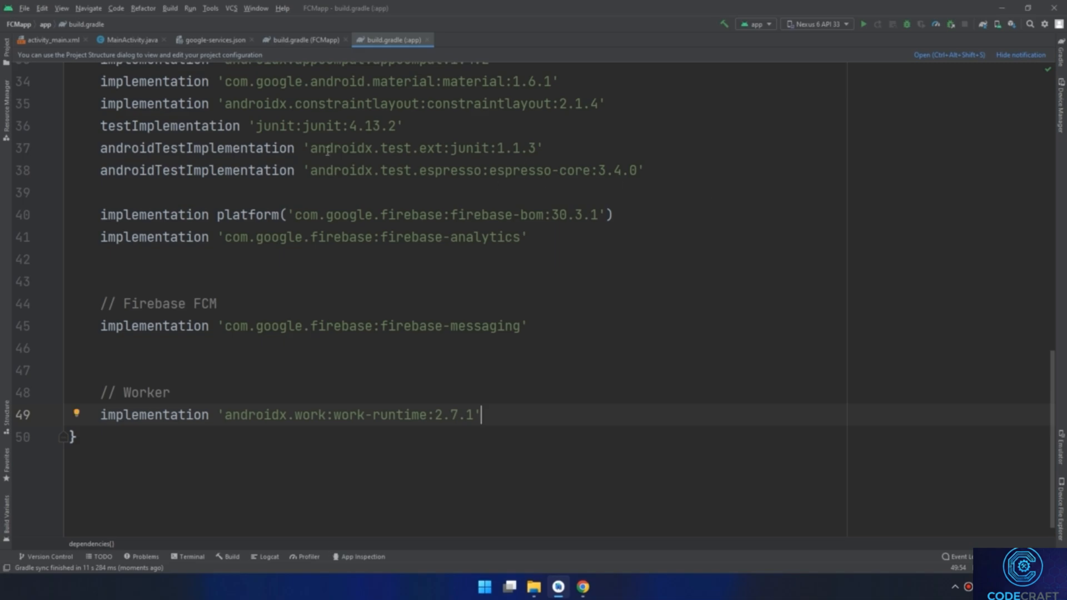
Close both build.gradle files and google-services.json, and open AndroidManifest.xml from the project's manifests folder
click(427, 40)
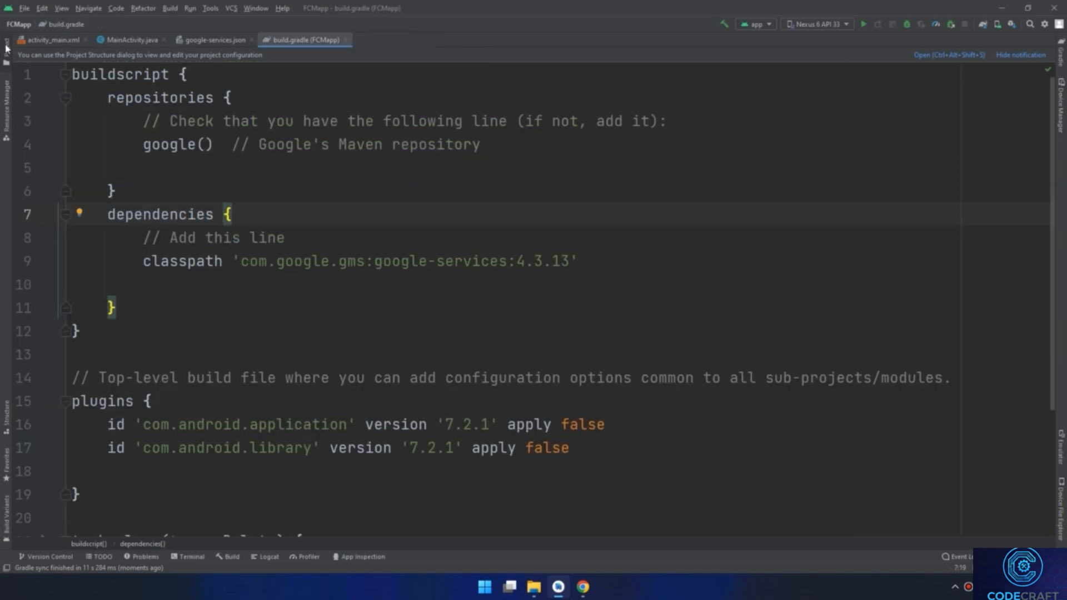
click(346, 40)
click(251, 40)
click(4, 64)
double_click(78, 65)
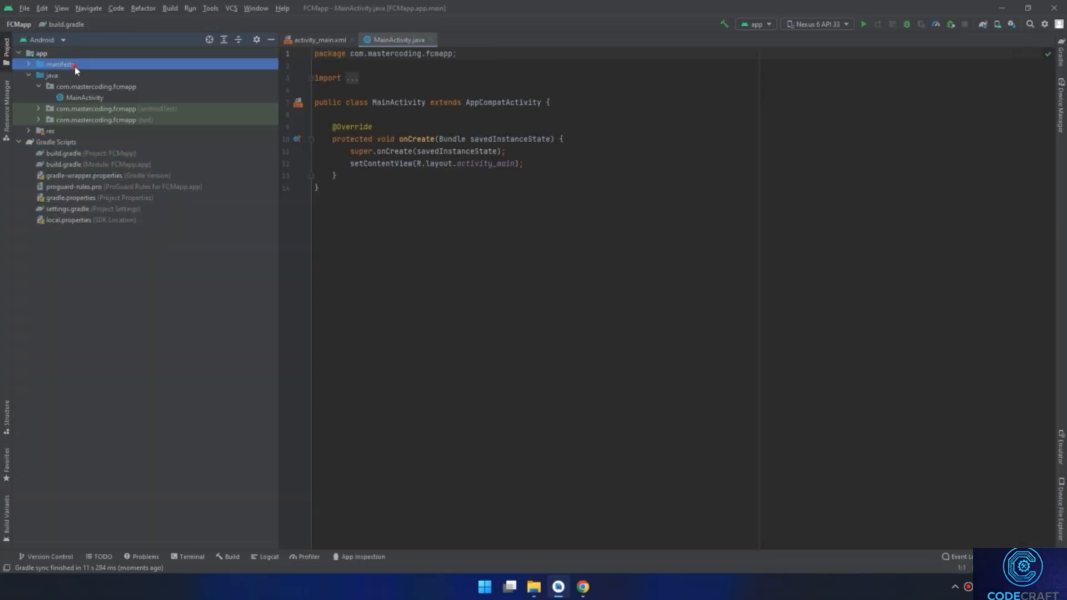
ctrl+scroll(532, 106, up, 3)
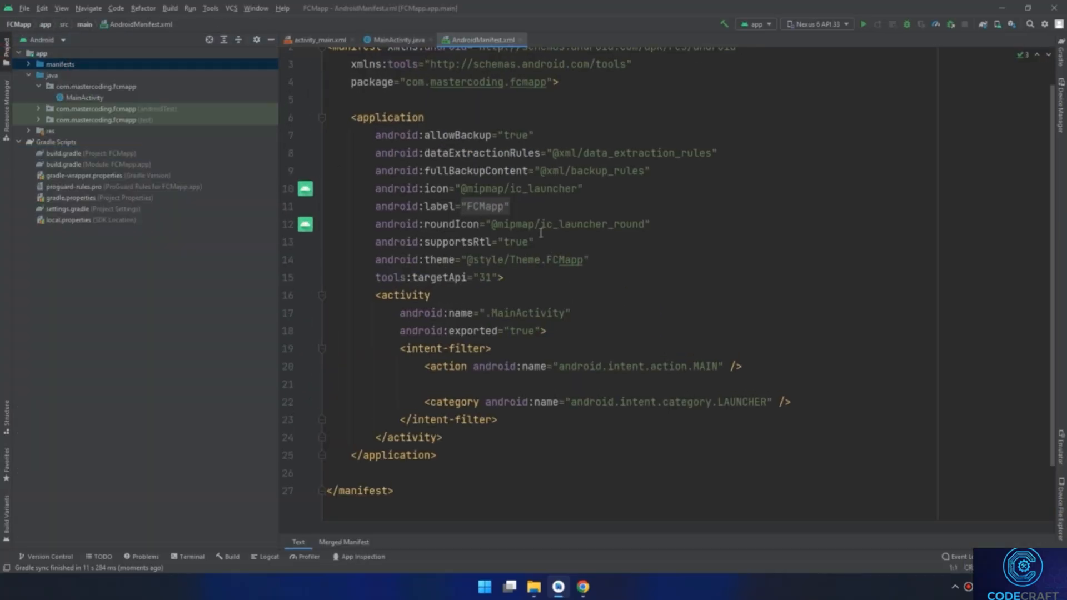
Add a uses-permission element for android.permission.INTERNET above the application element, and narrow the project tree to widen the editor
click(527, 100)
key(Return)
text(<)
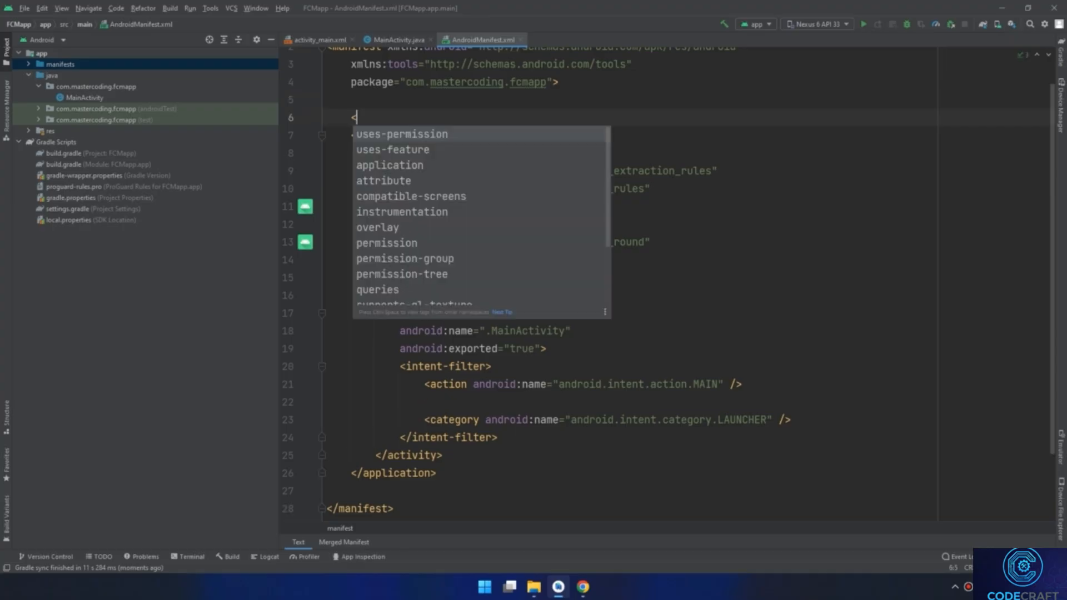
key(Return)
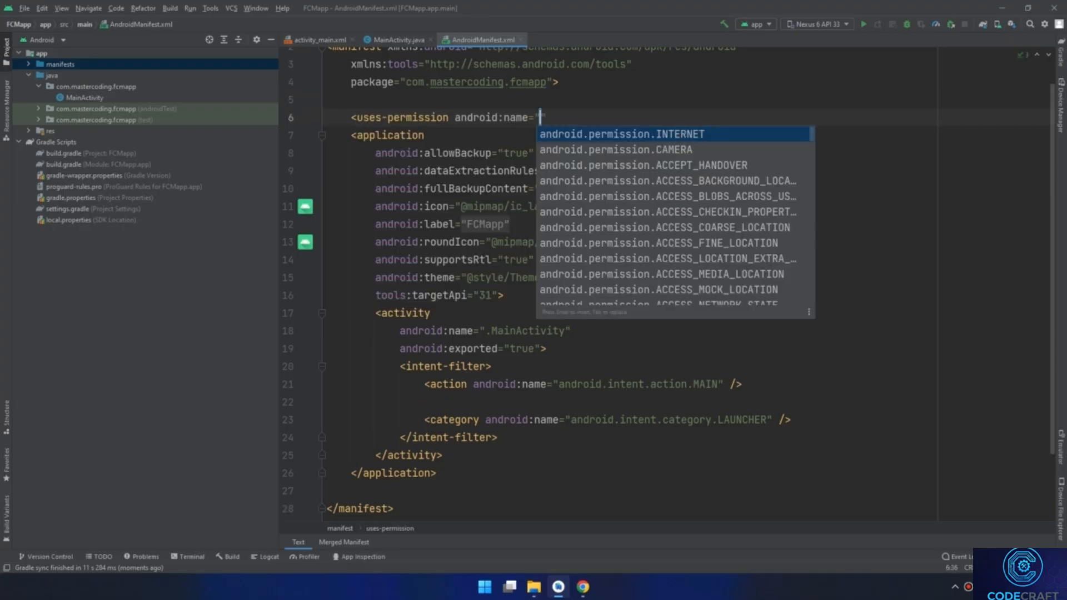
key(Return)
text(/>)
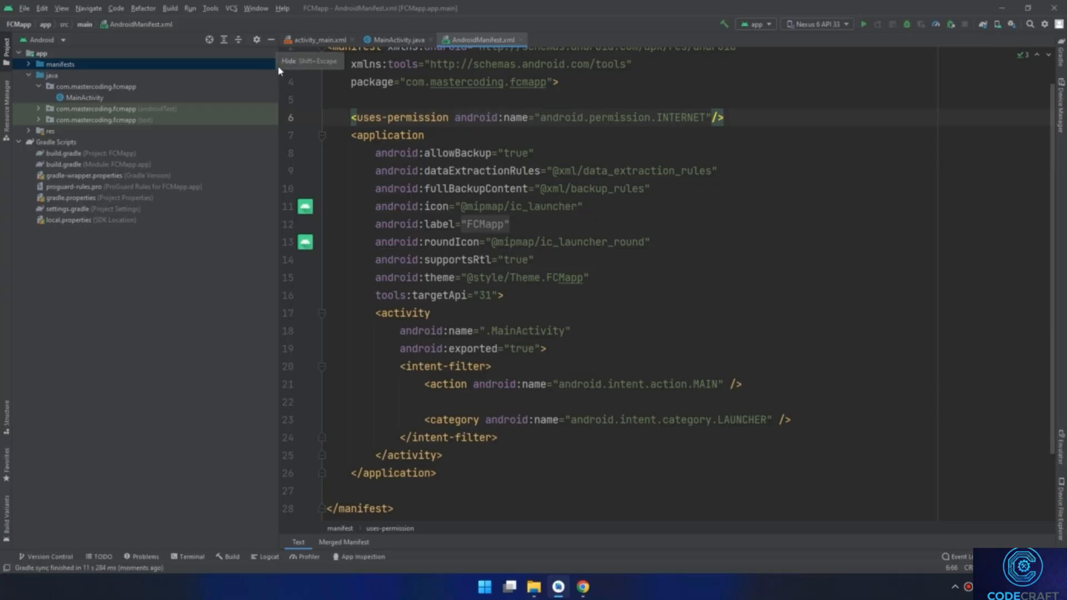
drag(280, 67, 184, 66)
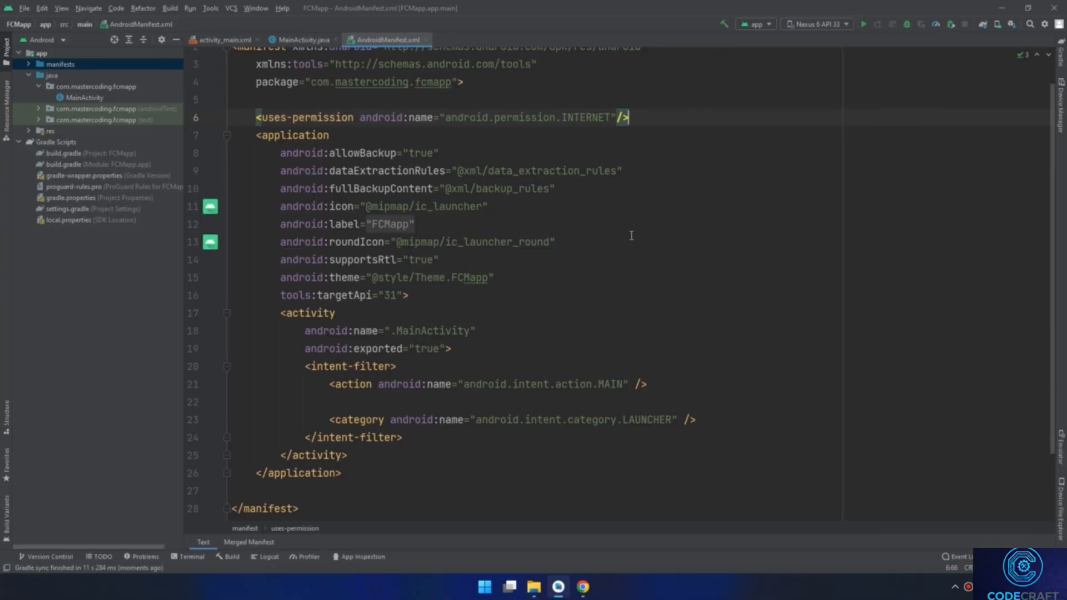